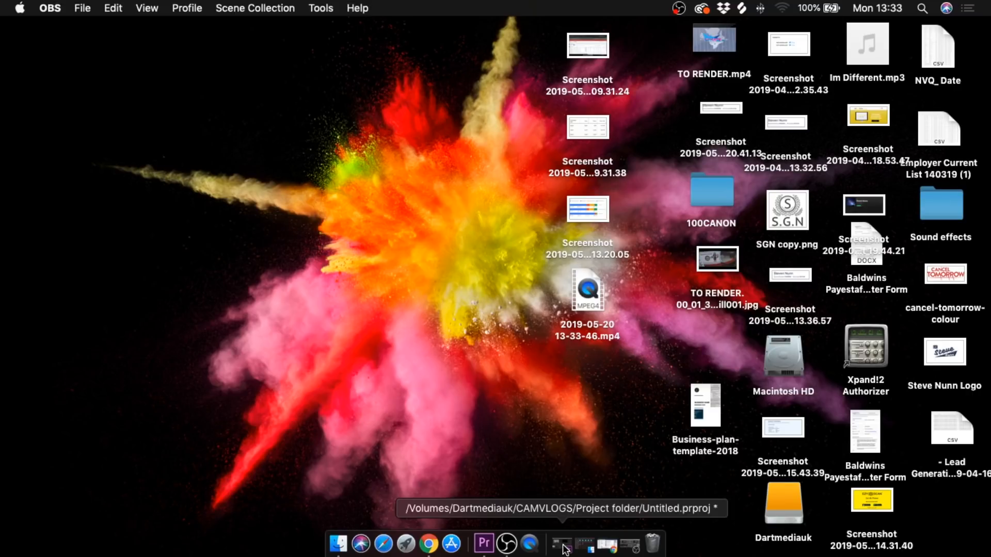
click(564, 546)
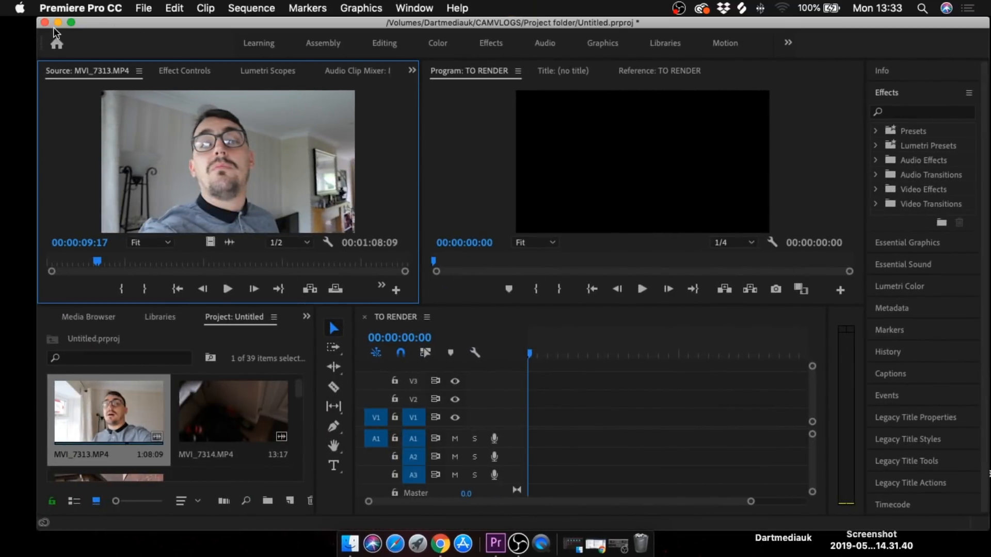
click(57, 22)
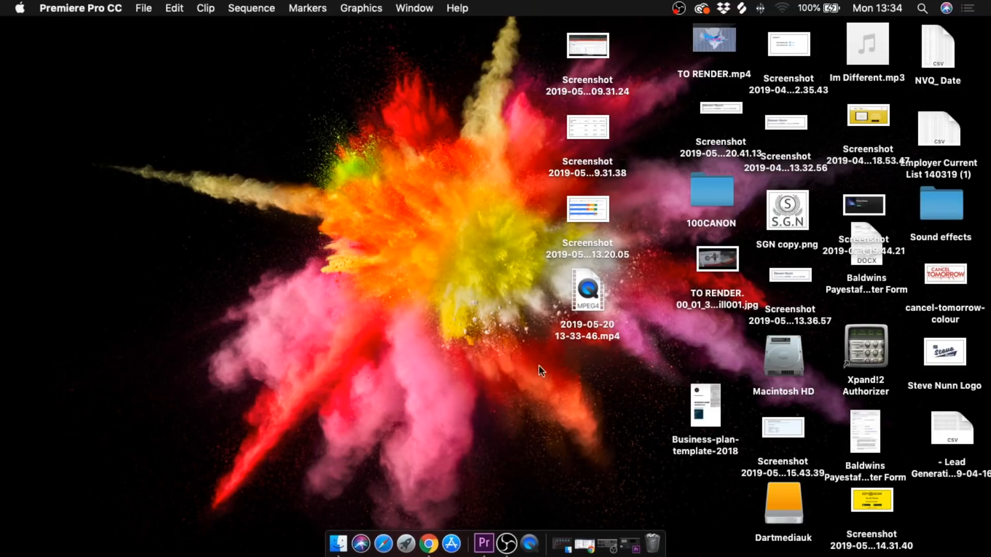
click(632, 546)
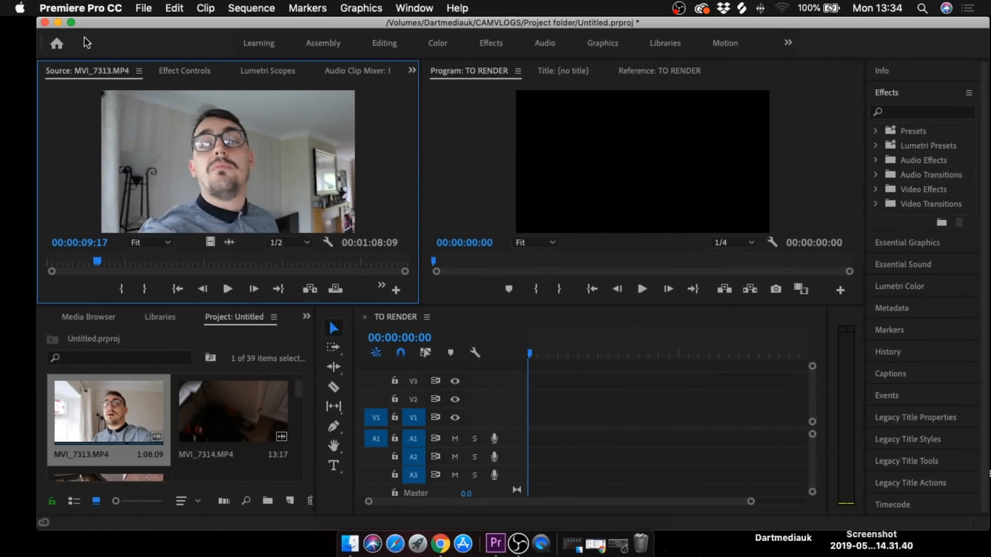
click(59, 23)
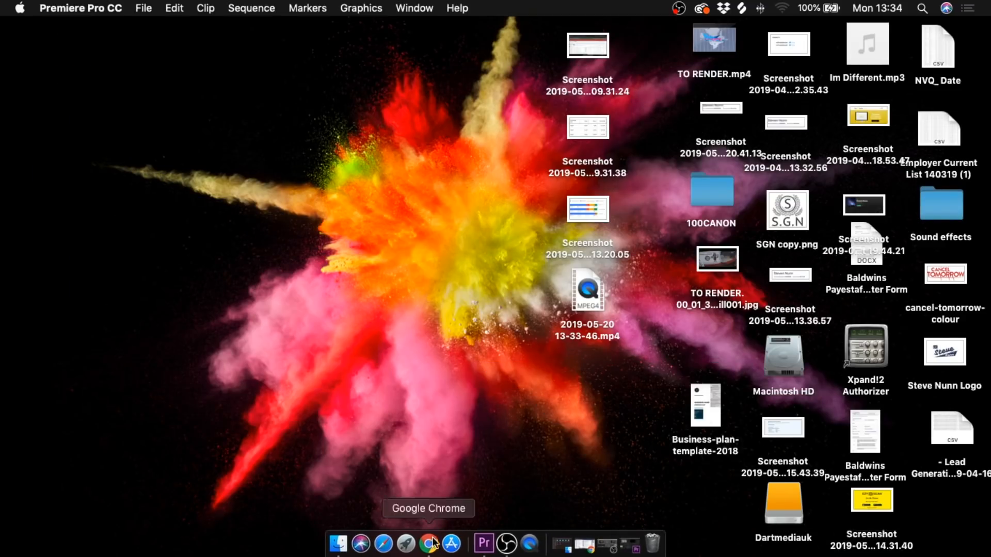
Step: Quit Premiere Pro and save the changes to Untitled.prproj
click(630, 545)
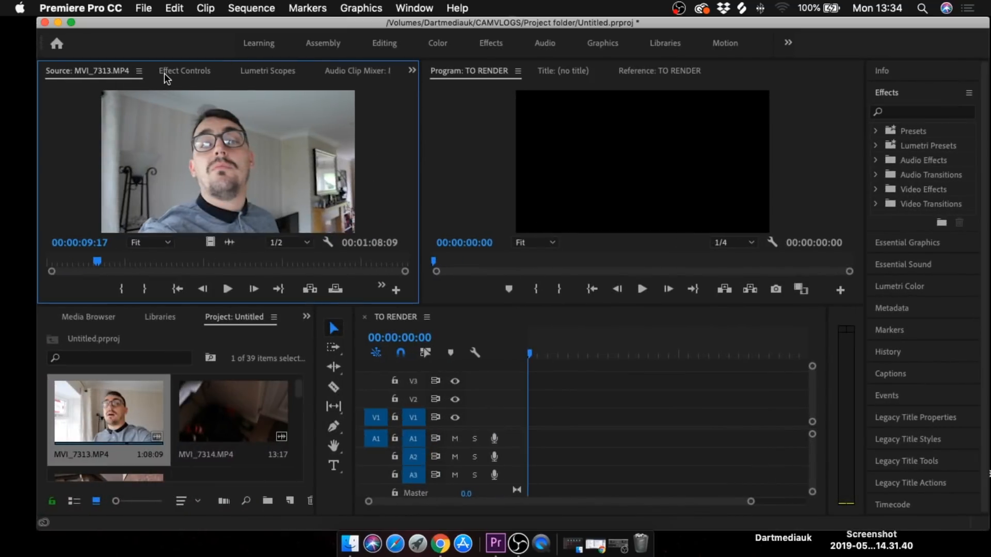
click(143, 8)
mouse_move(80, 8)
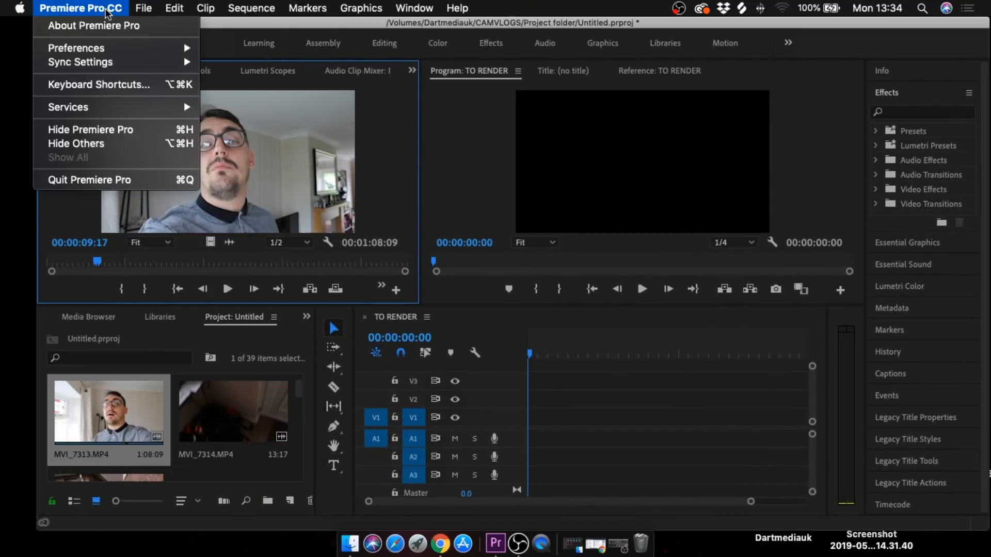
click(122, 178)
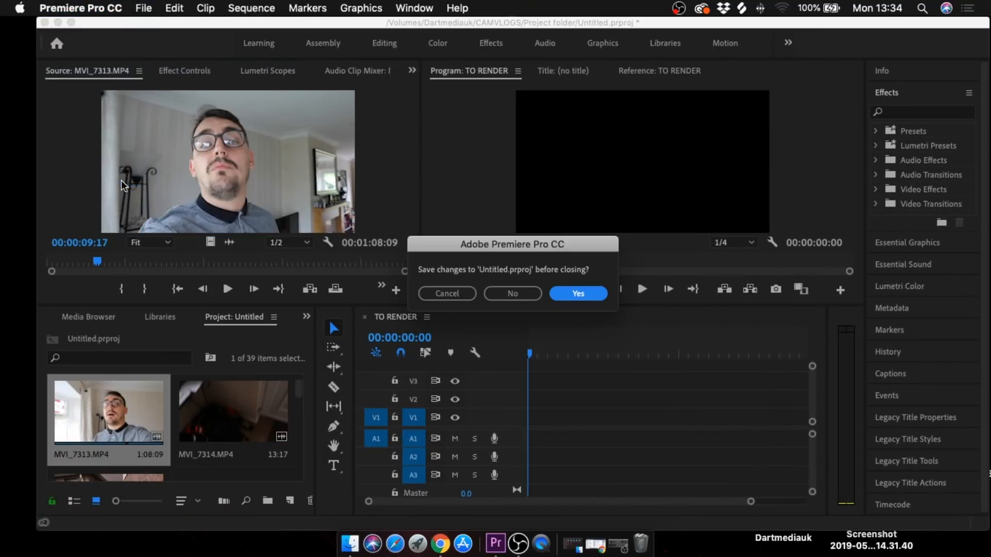
click(574, 297)
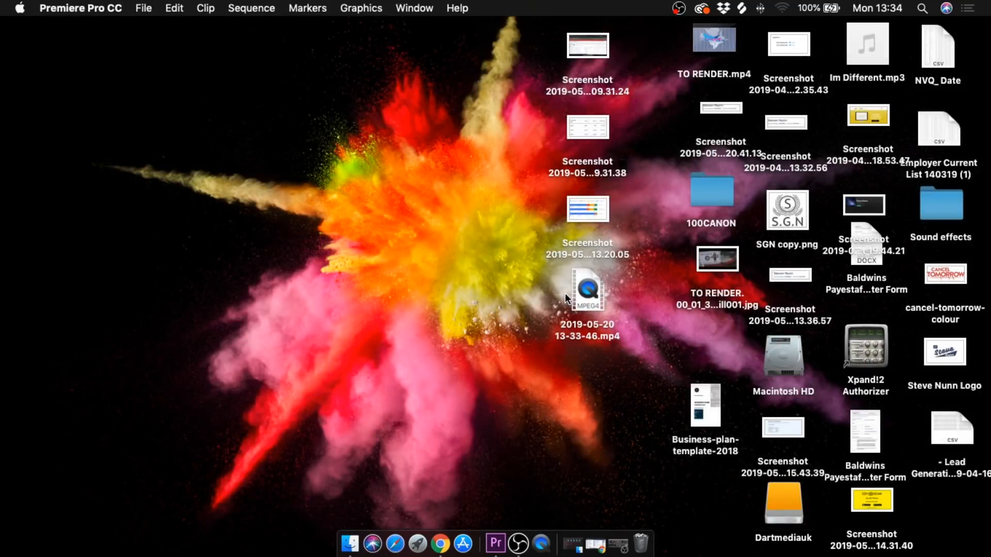
Step: Relaunch Premiere Pro and open the most recently used Untitled project from the CAMVLOGS Project folder
click(498, 548)
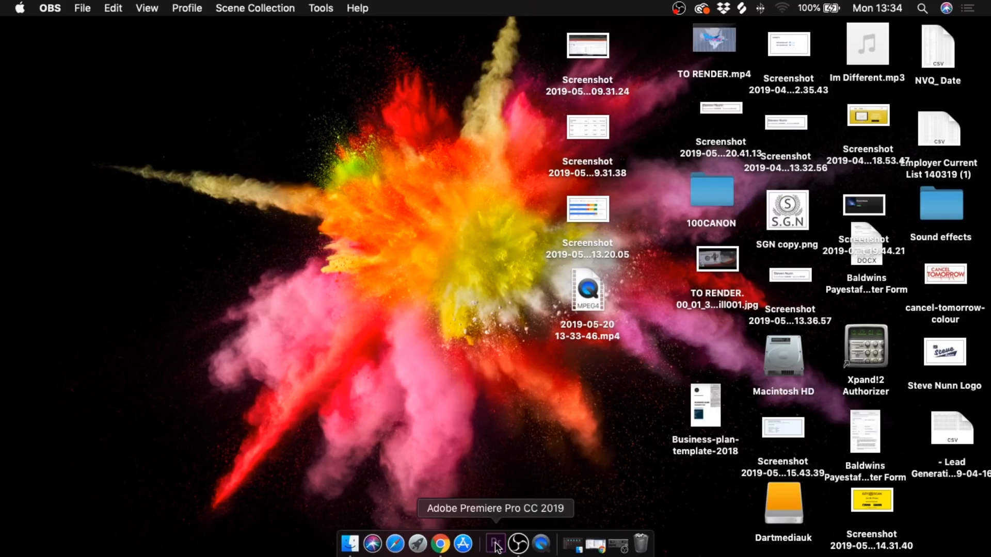
click(495, 544)
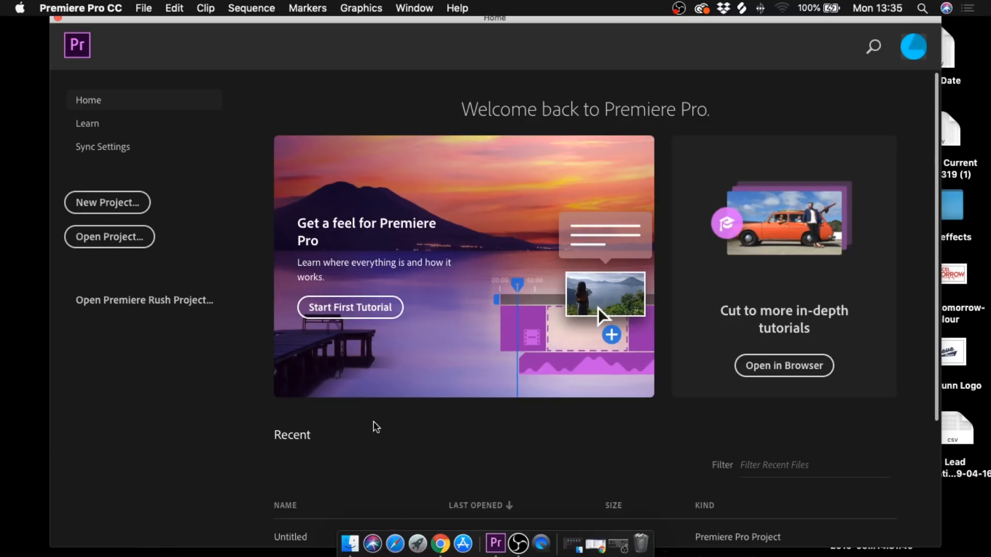
click(129, 203)
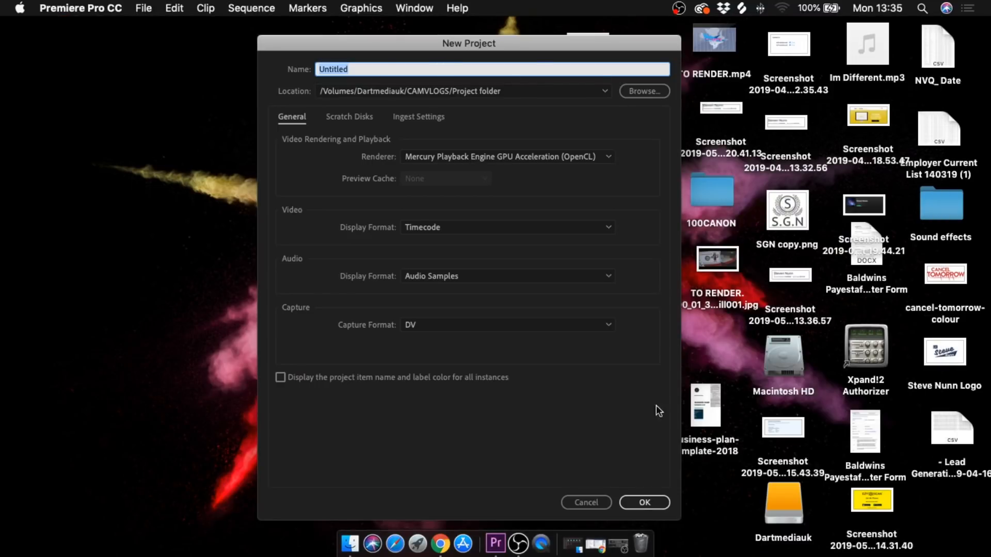
click(600, 502)
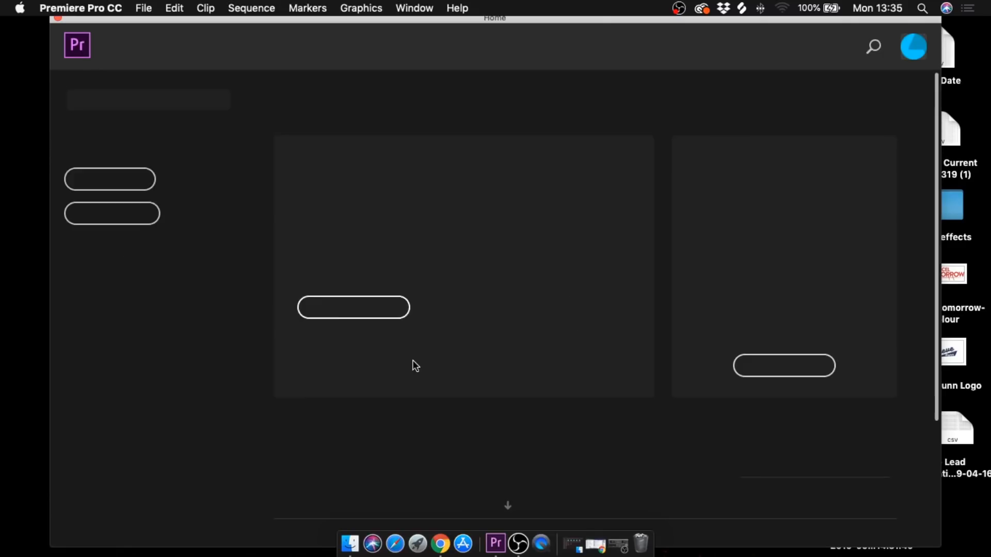
scroll(486, 464, down, 3)
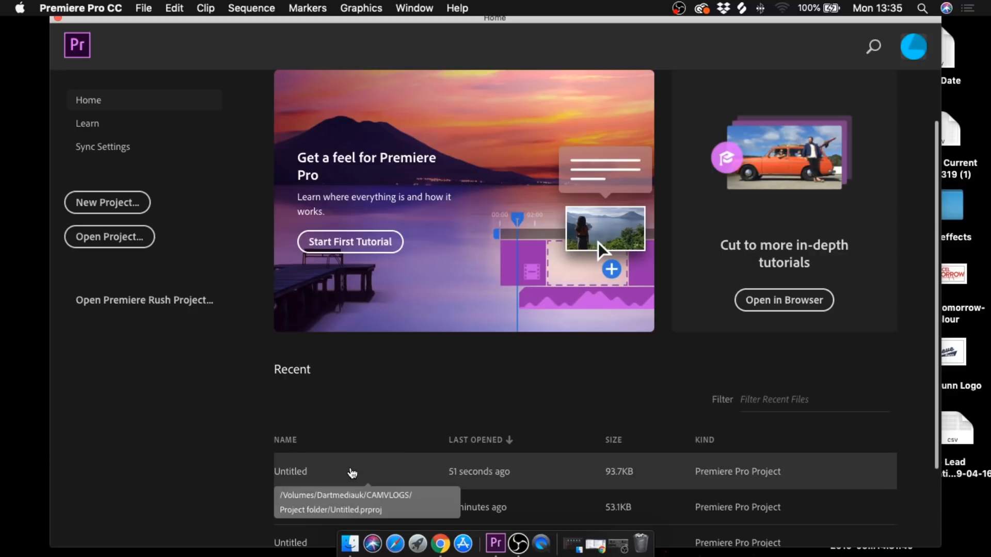
click(347, 472)
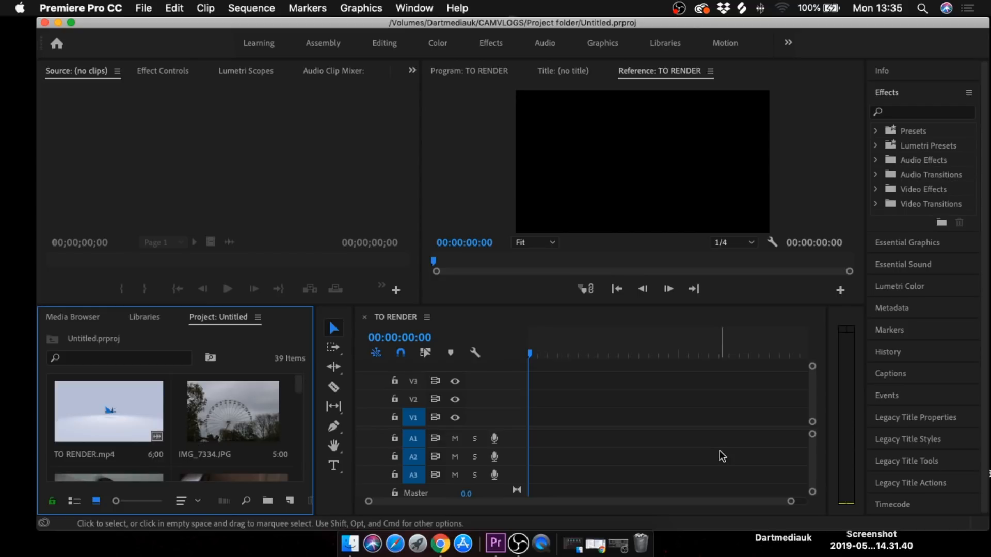
Step: Check the microphone levels in OBS Studio and return to the Source monitor in Premiere Pro
click(620, 547)
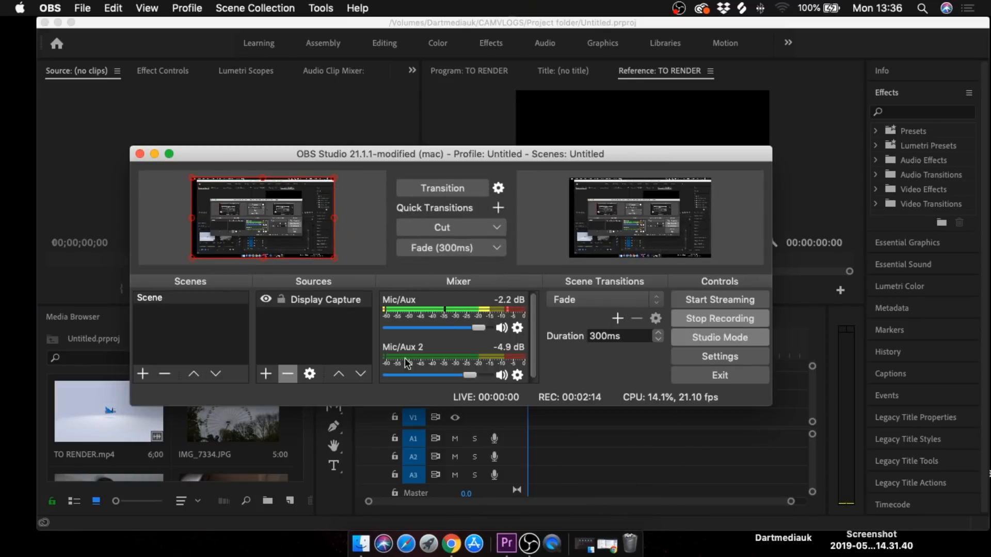
click(155, 154)
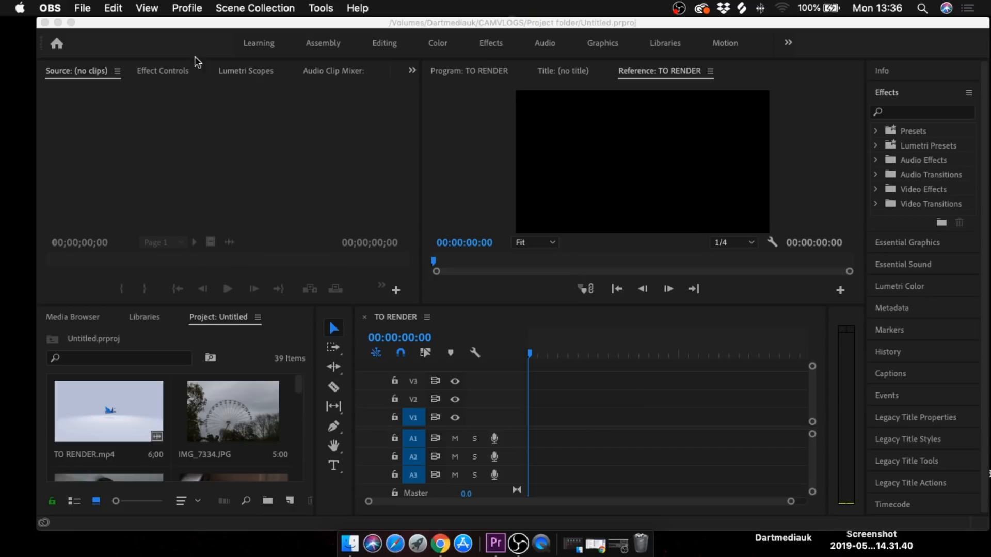
click(178, 74)
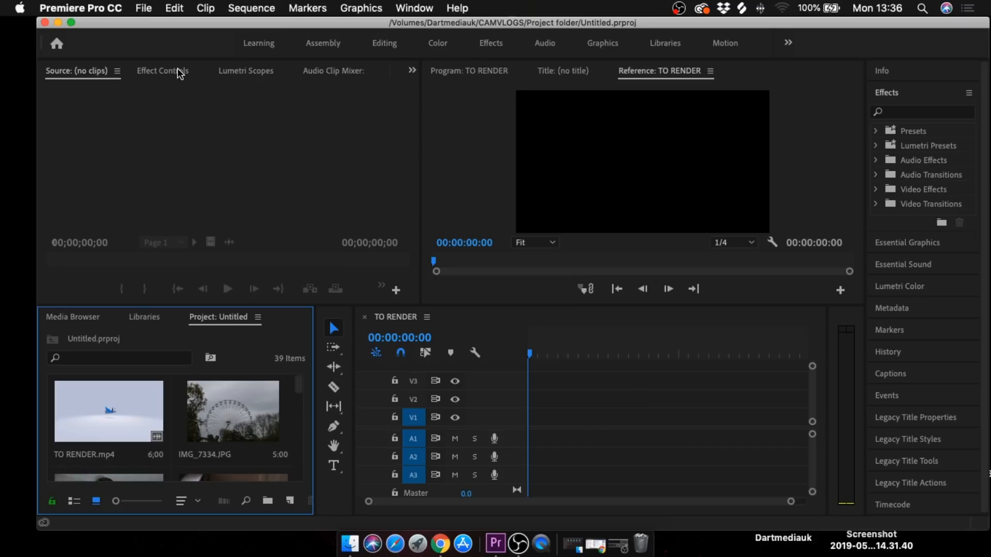
click(184, 76)
click(73, 70)
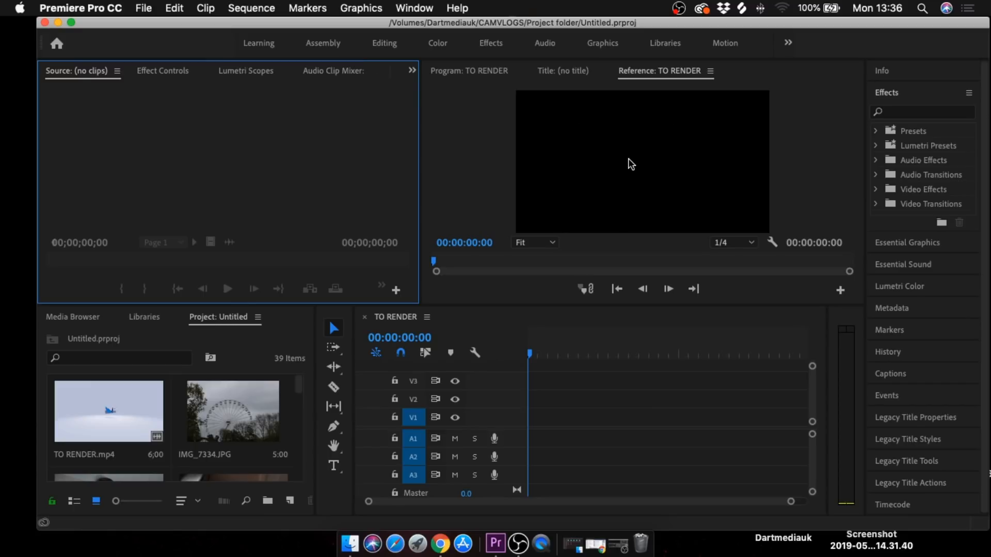
Step: Try the Full playback resolution in the Reference monitor and set it back to 1/4
click(722, 243)
click(735, 256)
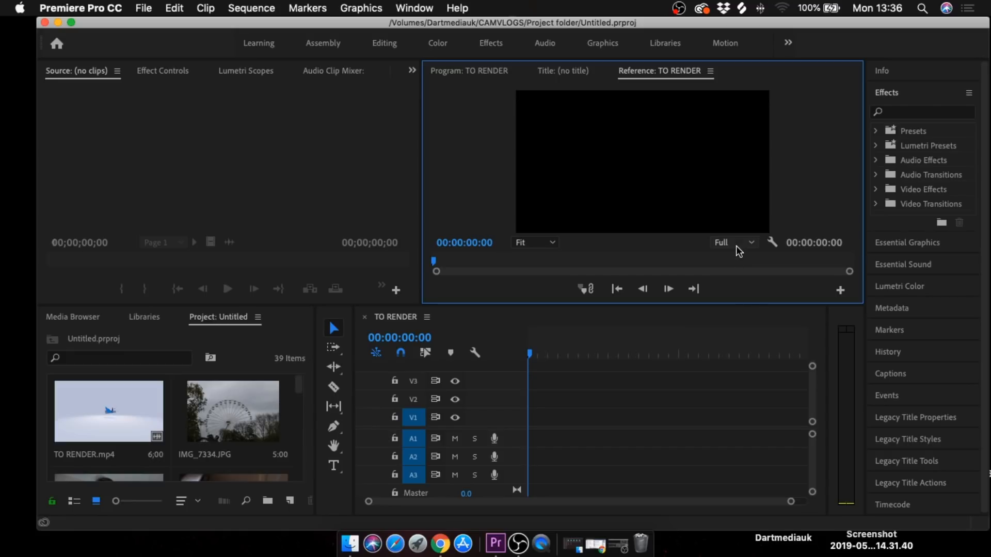
click(739, 251)
click(738, 288)
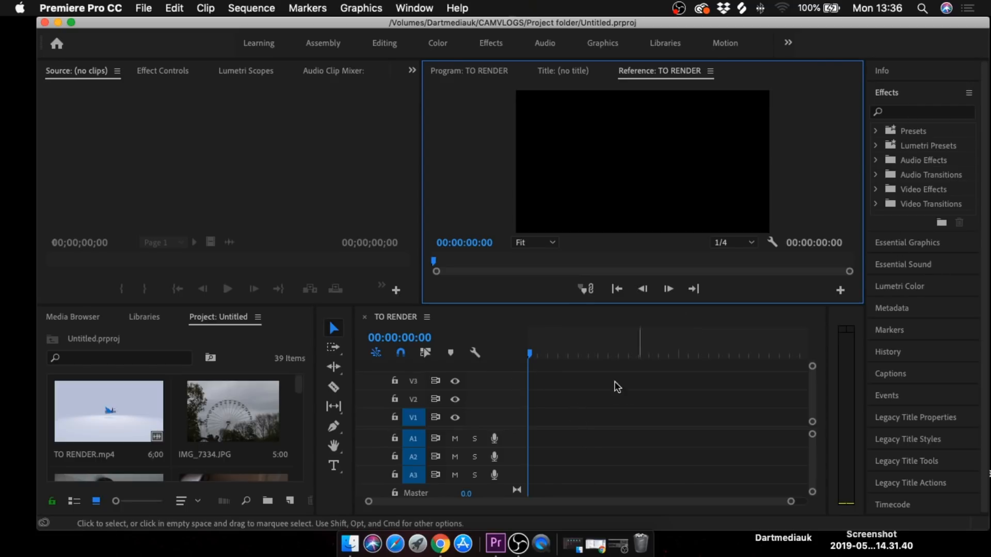
Step: Apply the All Panels workspace
click(414, 8)
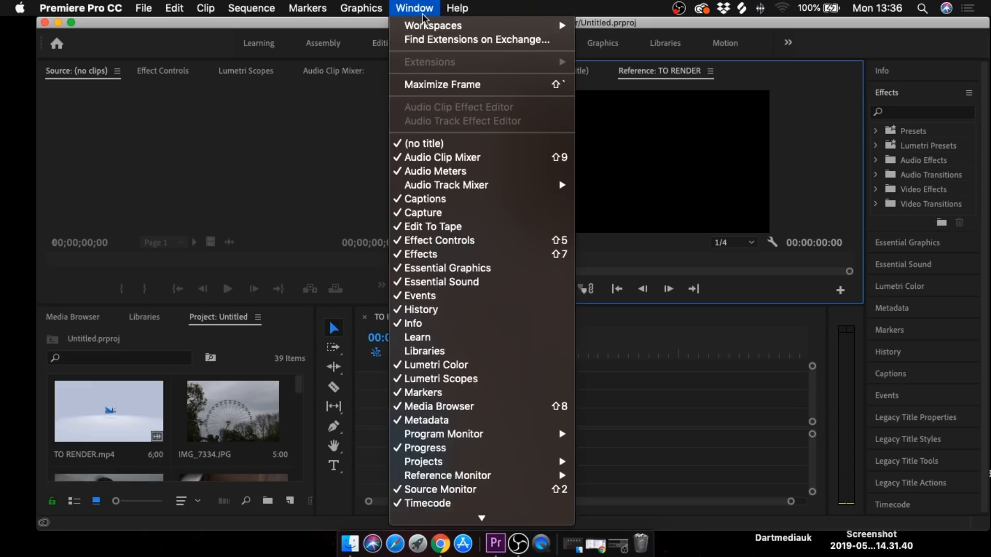
mouse_move(494, 26)
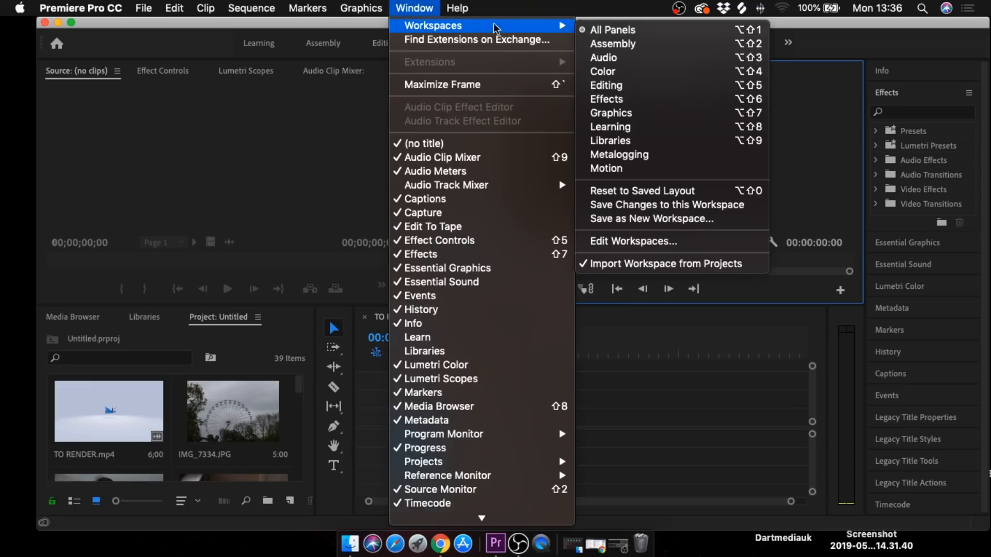
click(622, 30)
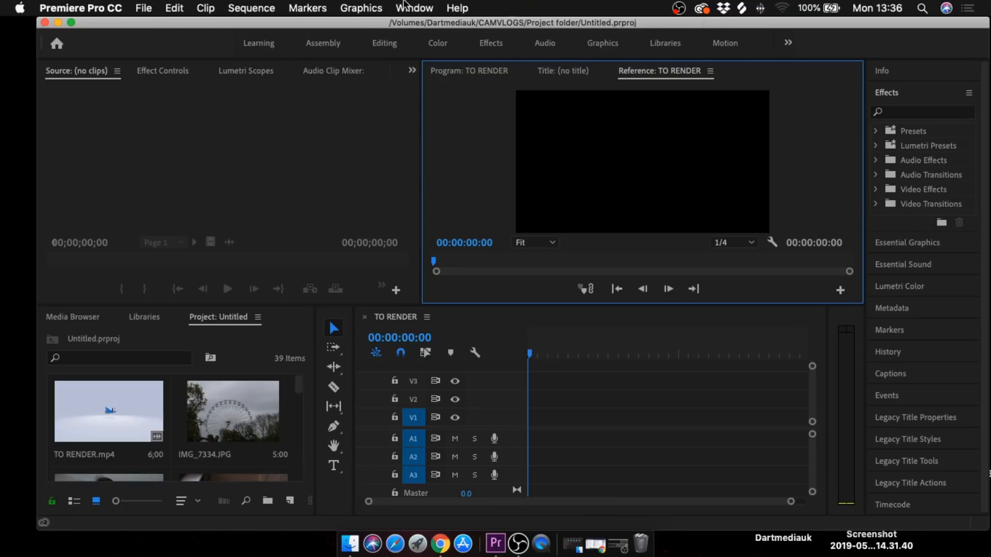
click(361, 8)
click(171, 152)
scroll(167, 439, down, 10)
scroll(166, 439, up, 10)
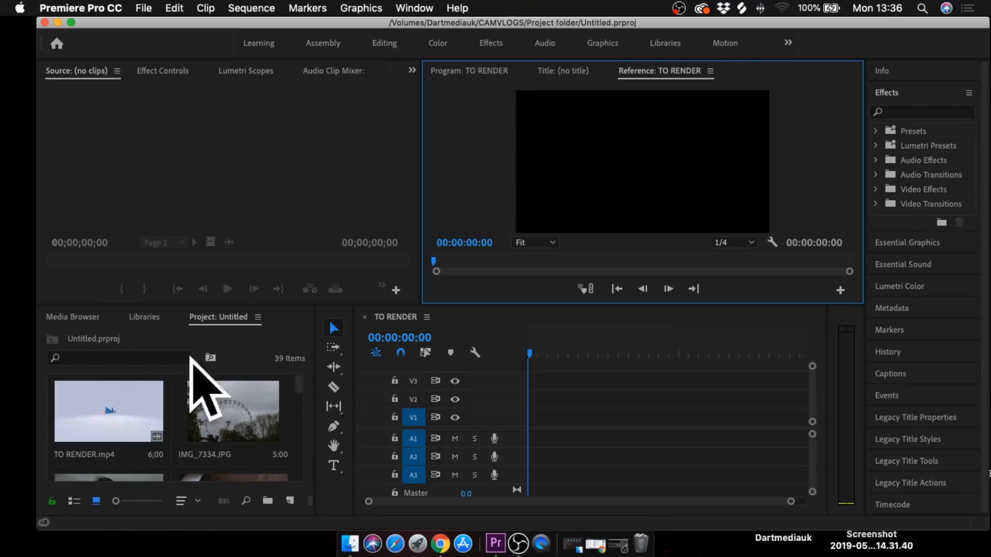
Step: Look through the COVERS folder on the Dartmediauk drive in Finder, select two rows of its files, and close the window
click(358, 543)
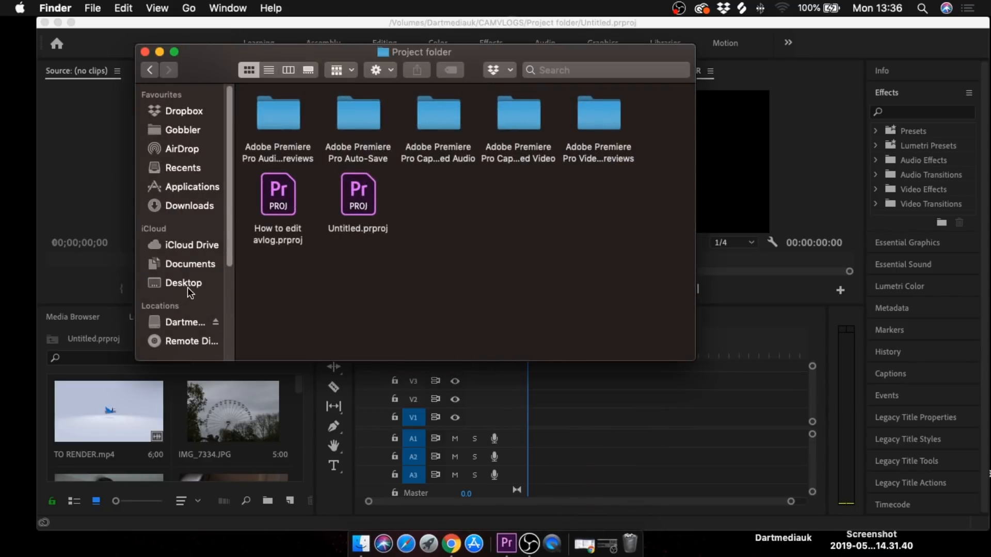
click(185, 321)
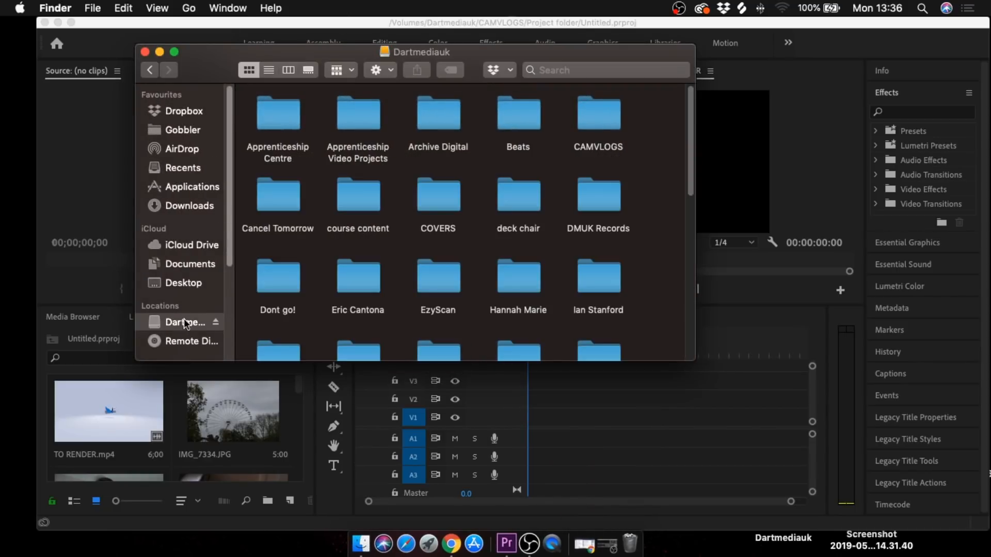
click(429, 193)
double_click(438, 196)
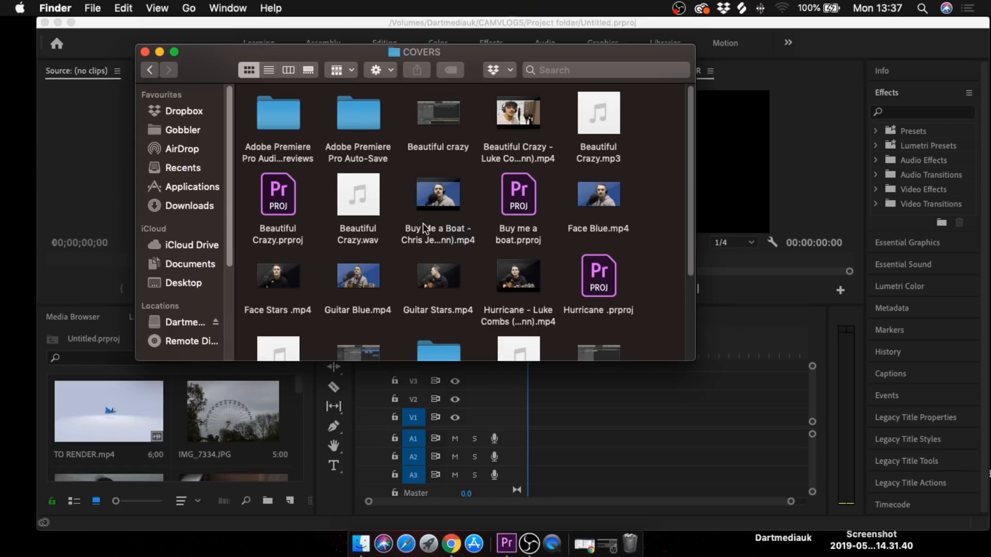
drag(653, 175, 250, 310)
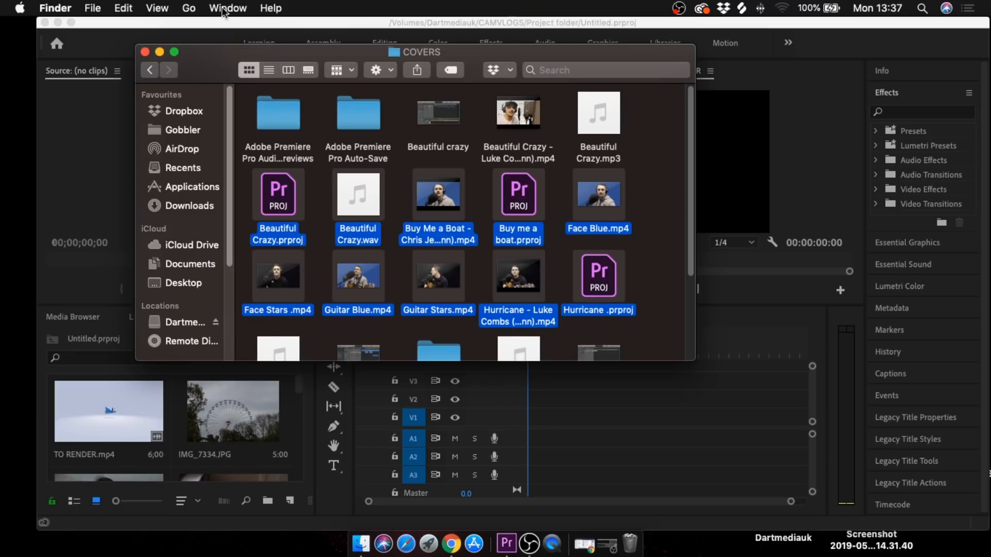
click(144, 51)
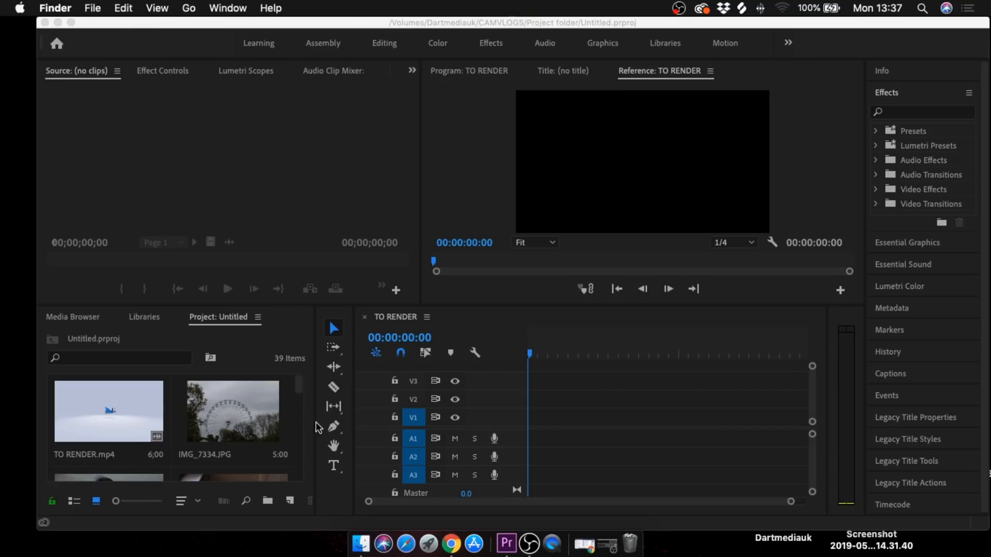
Step: Load the project clip MVI_7313.MP4 into the Source monitor and play it from near the beginning
click(295, 392)
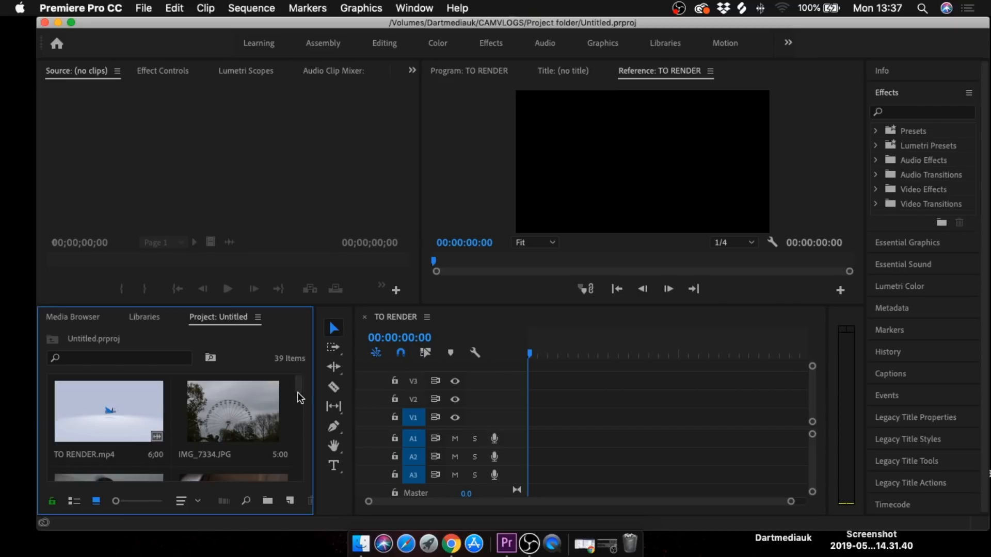
scroll(299, 391, down, 5)
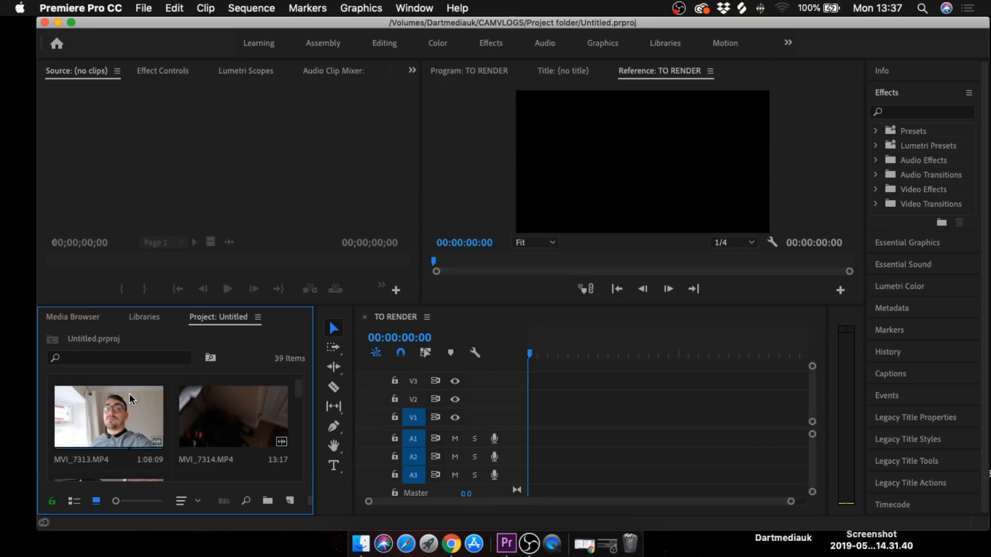
scroll(108, 410, down, 3)
scroll(107, 409, up, 3)
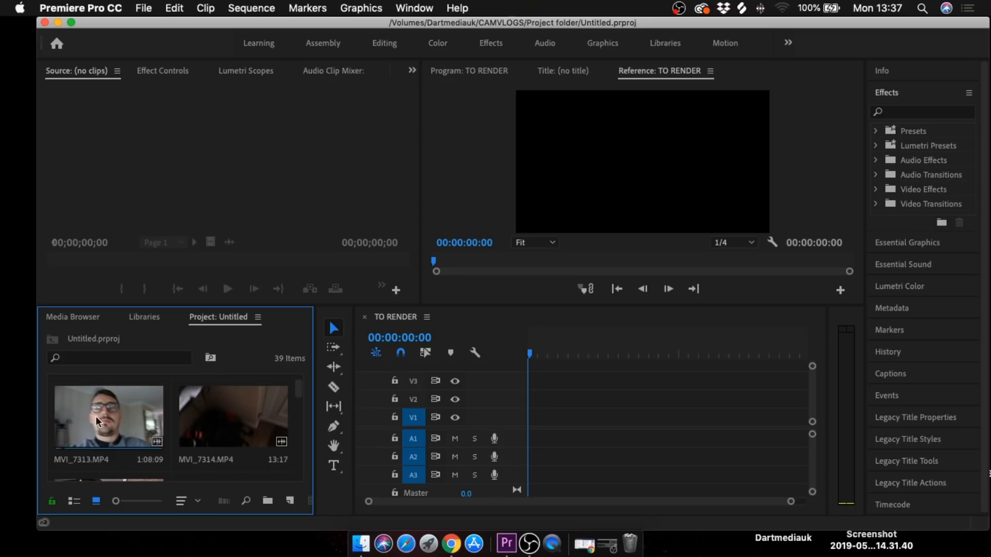
double_click(111, 416)
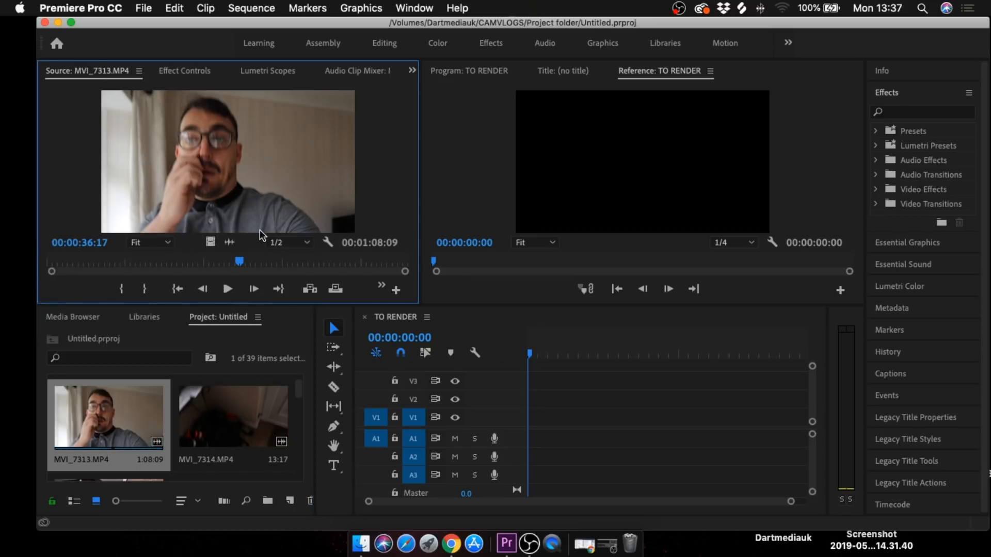
drag(240, 263, 51, 274)
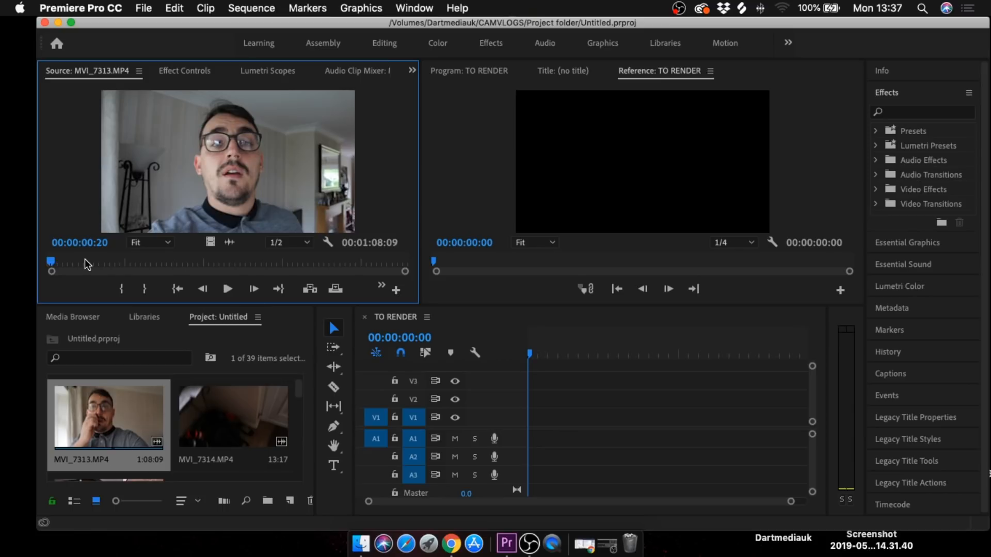
key(space)
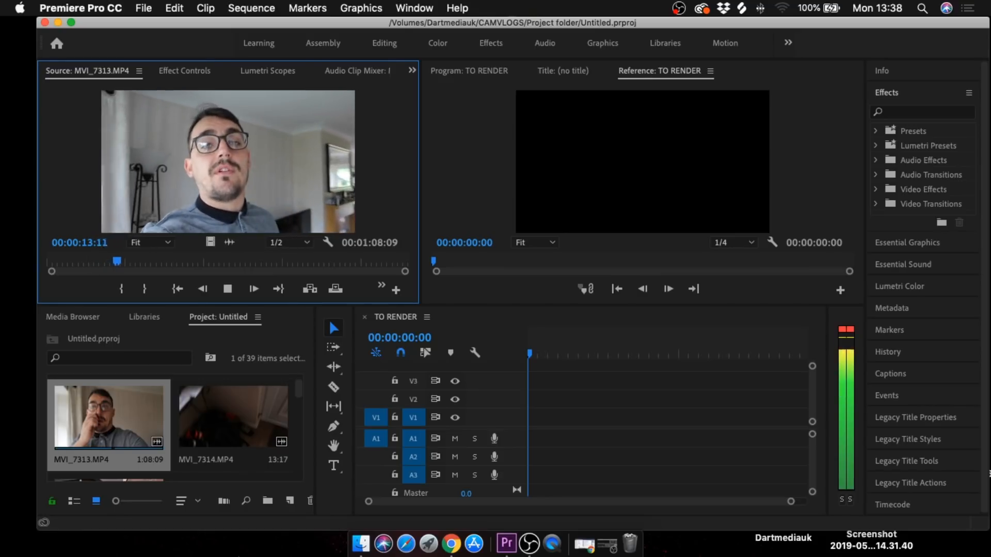
Step: Stop the source playback, scrub MVI_7313.MP4 to 00:00:31:23, and place the clip at the start of the TO RENDER sequence on V1 and A1
key(XF86AudioLowerVolume)
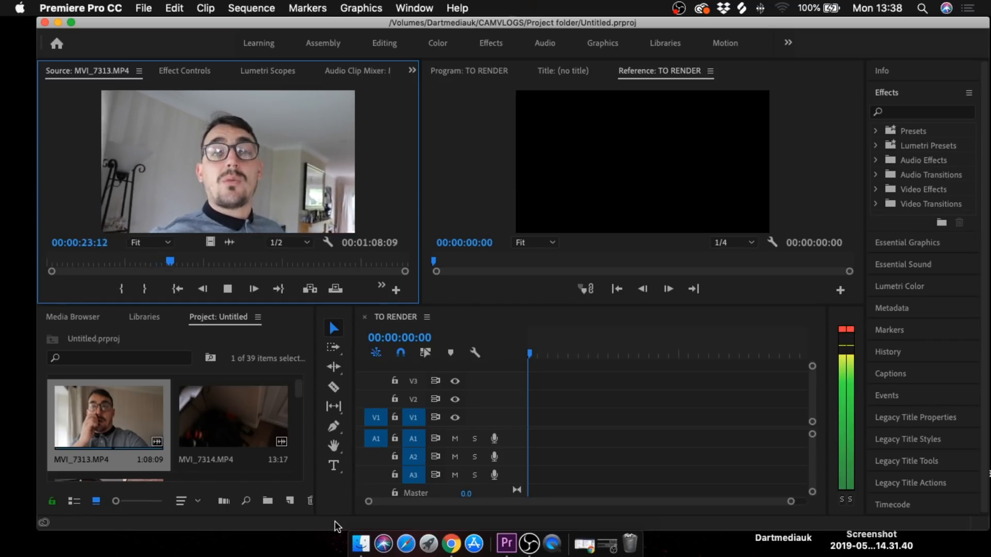
key(space)
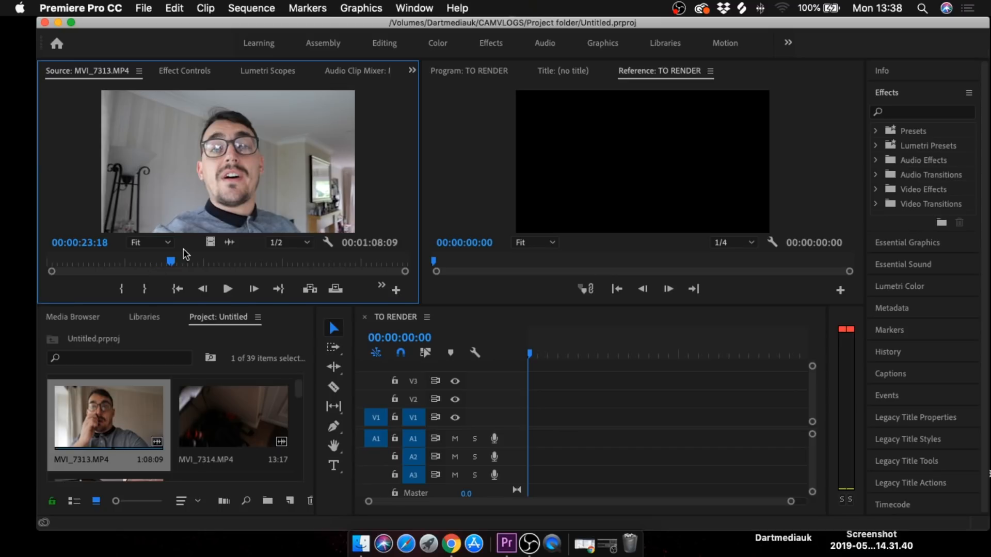
drag(172, 260, 217, 271)
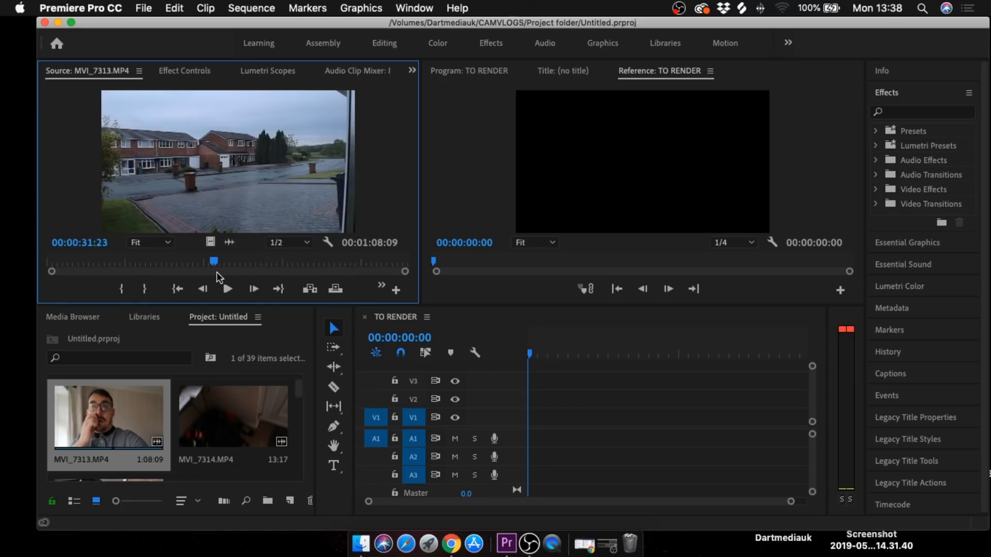
drag(88, 428, 537, 419)
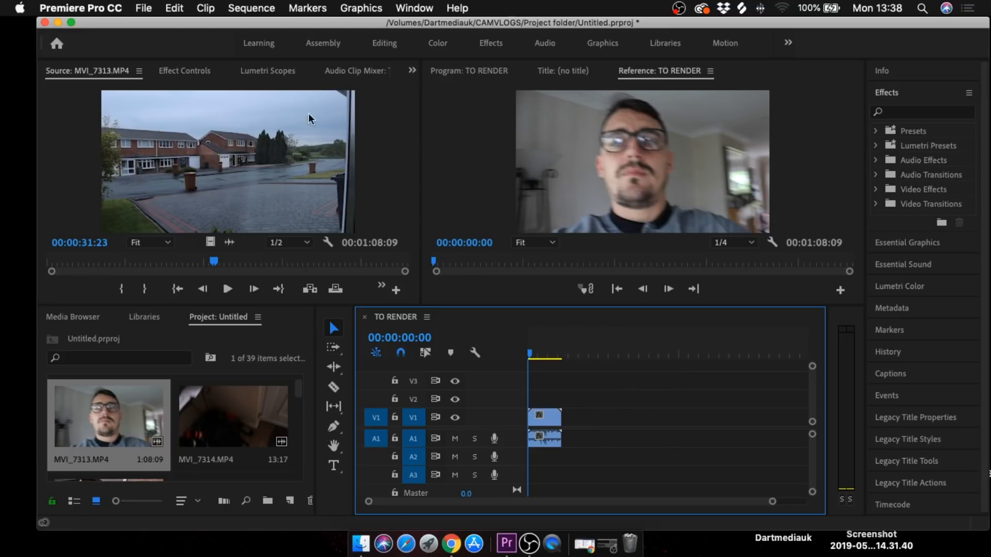
Step: Review the timebase options in the TO RENDER sequence settings and keep 23.976 frames/second
click(236, 6)
click(261, 22)
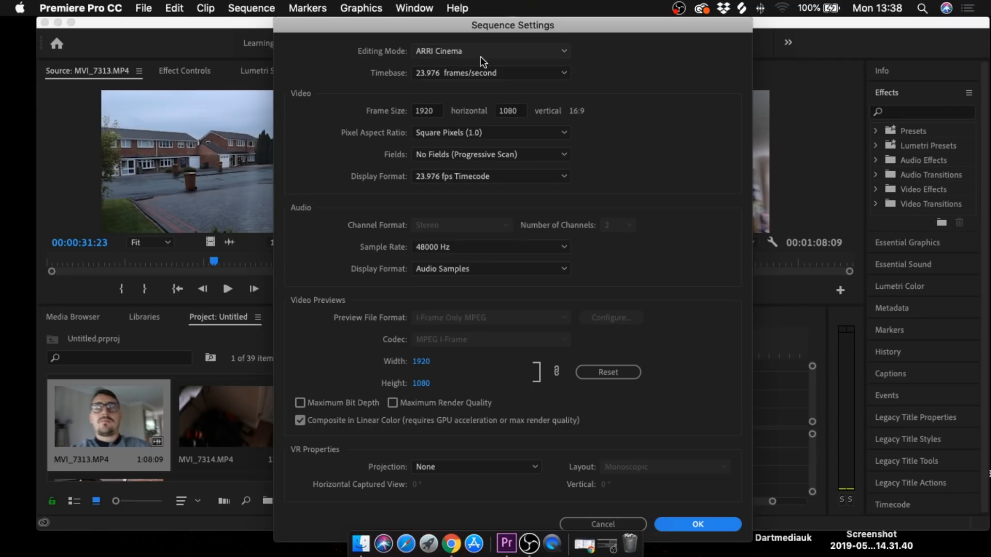
click(483, 72)
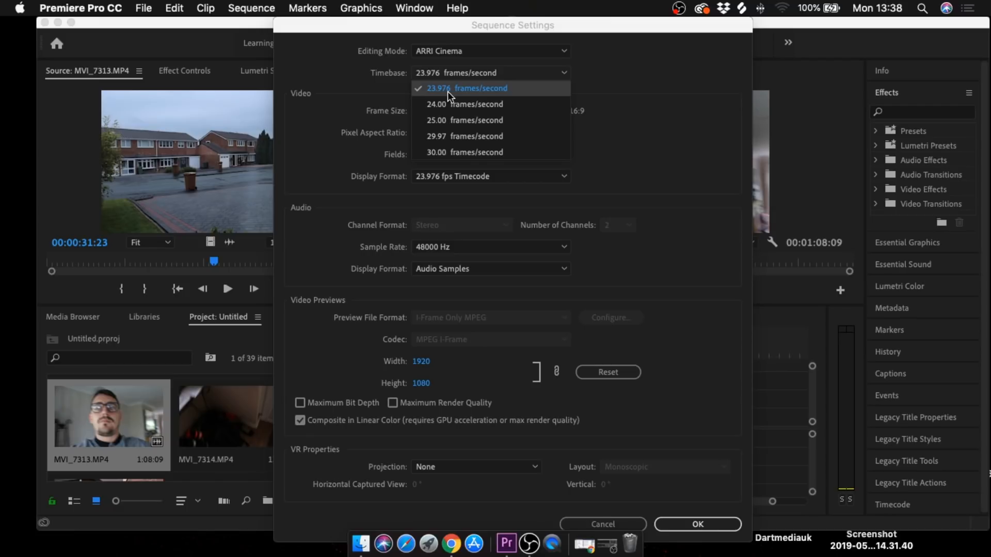
click(691, 527)
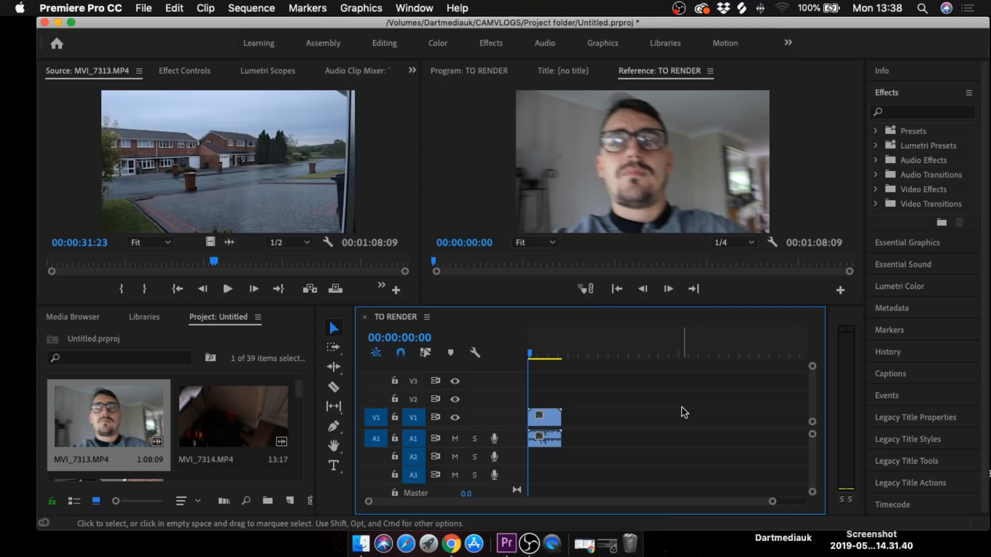
Step: Play the opening of the TO RENDER sequence, minimise the OBS window during playback, and return the playhead to the start
drag(771, 506, 681, 506)
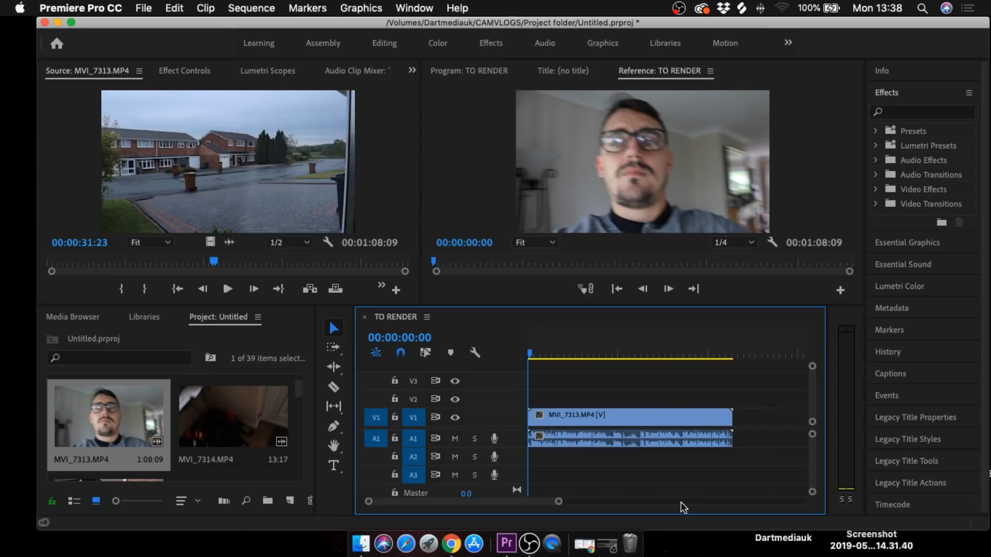
key(space)
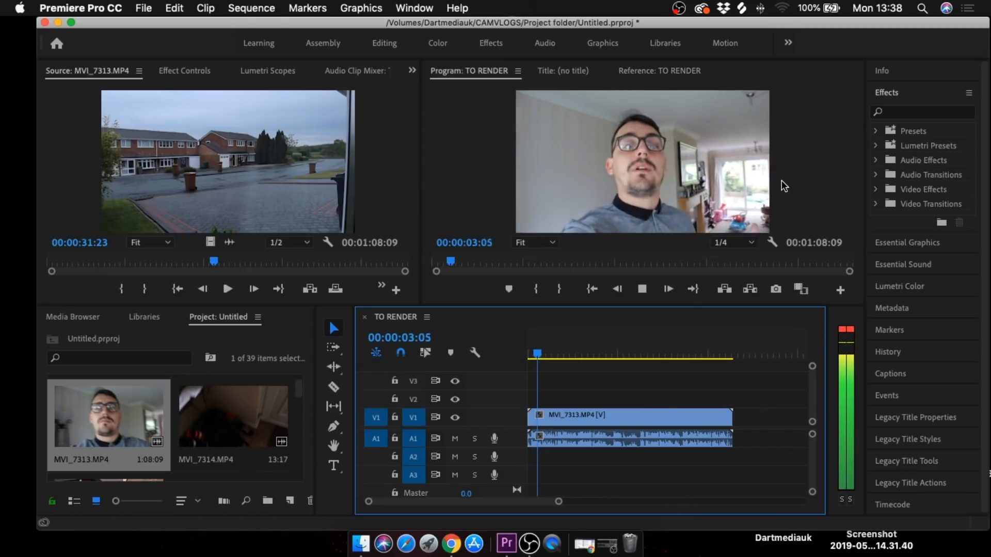
click(608, 543)
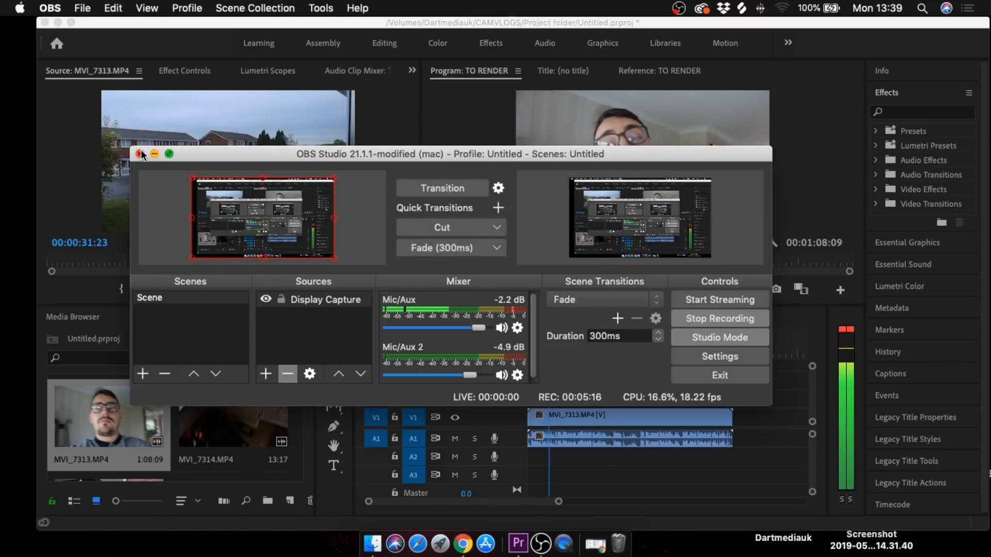
click(154, 155)
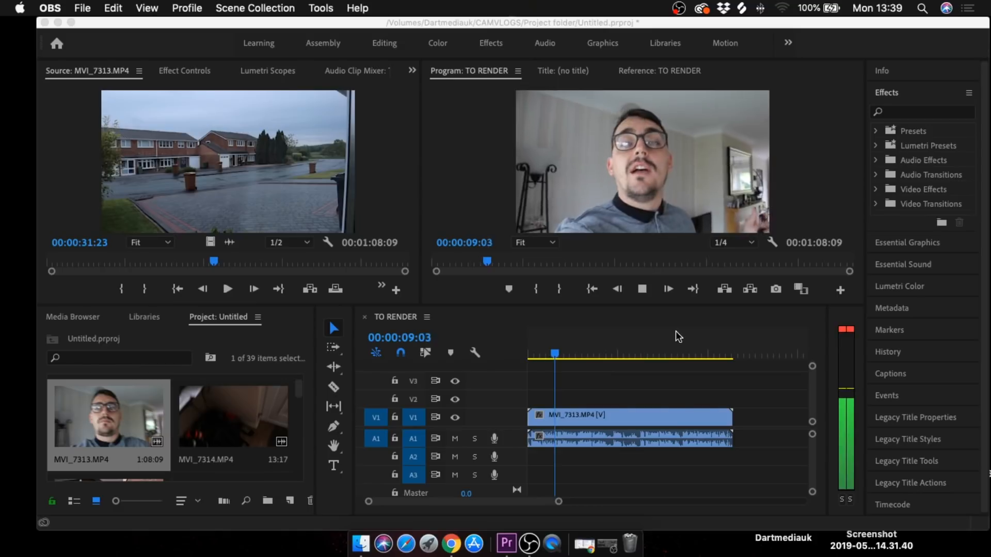
click(595, 388)
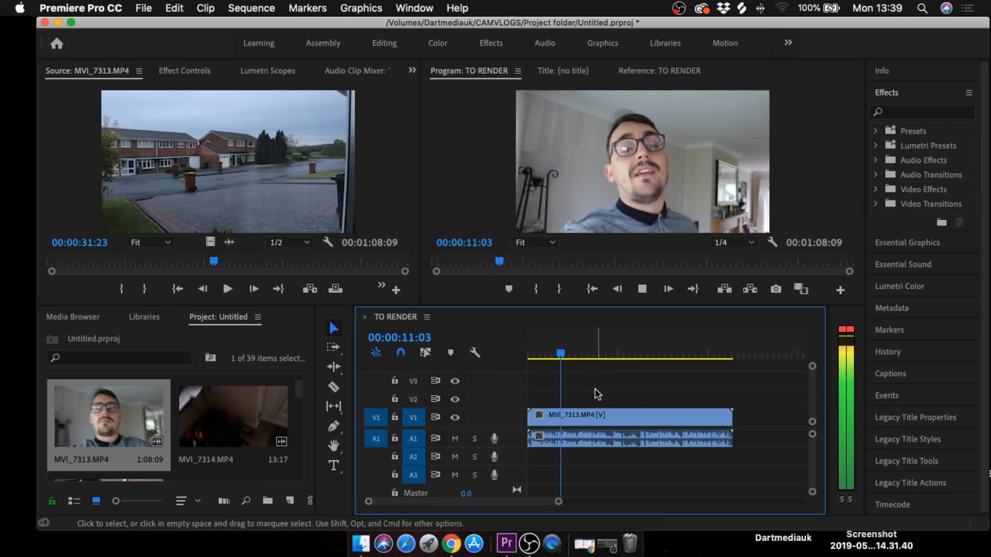
key(space)
key(Home)
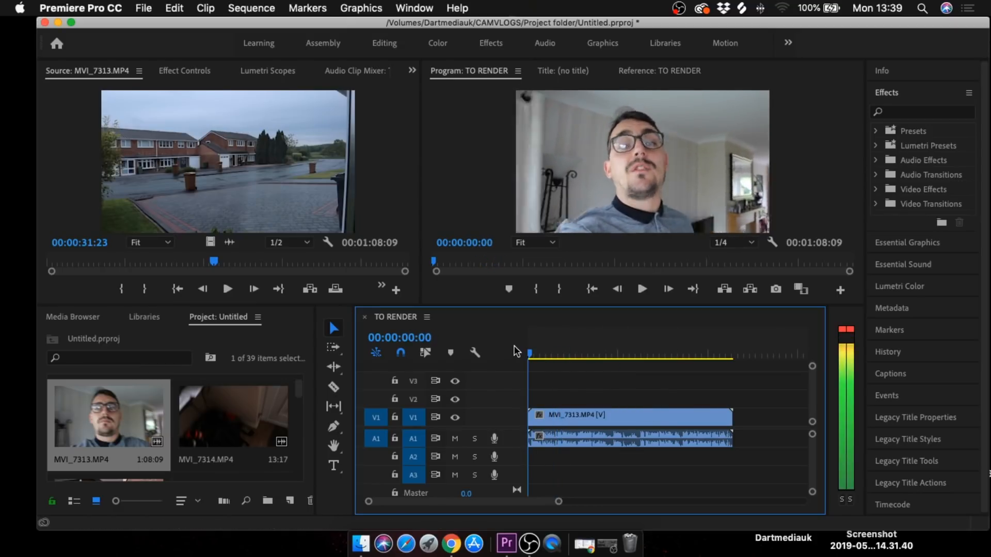
Step: Play the sequence again from the start, skip ahead through the clip, and stop at 00:00:25:04
key(space)
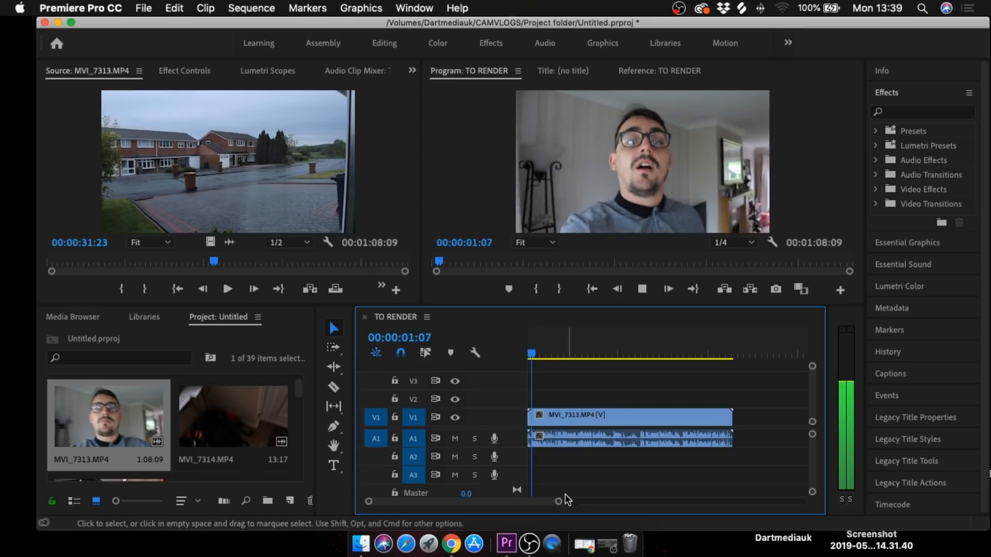
drag(556, 501, 544, 505)
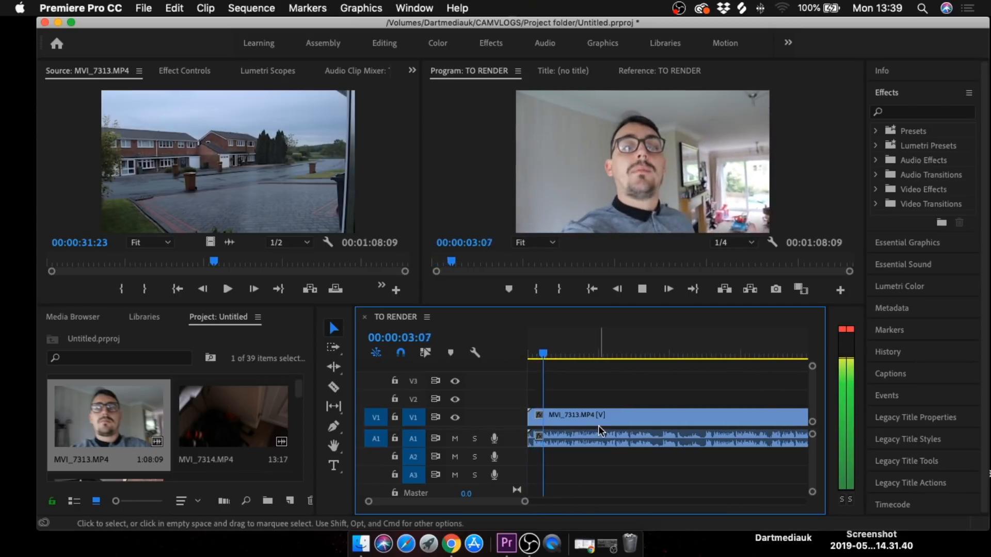
click(599, 355)
key(space)
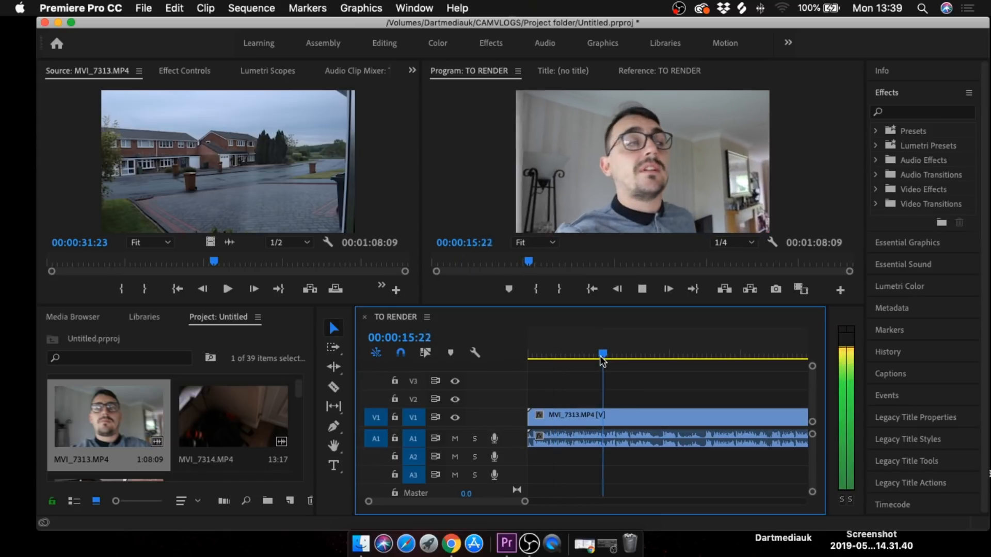
click(640, 355)
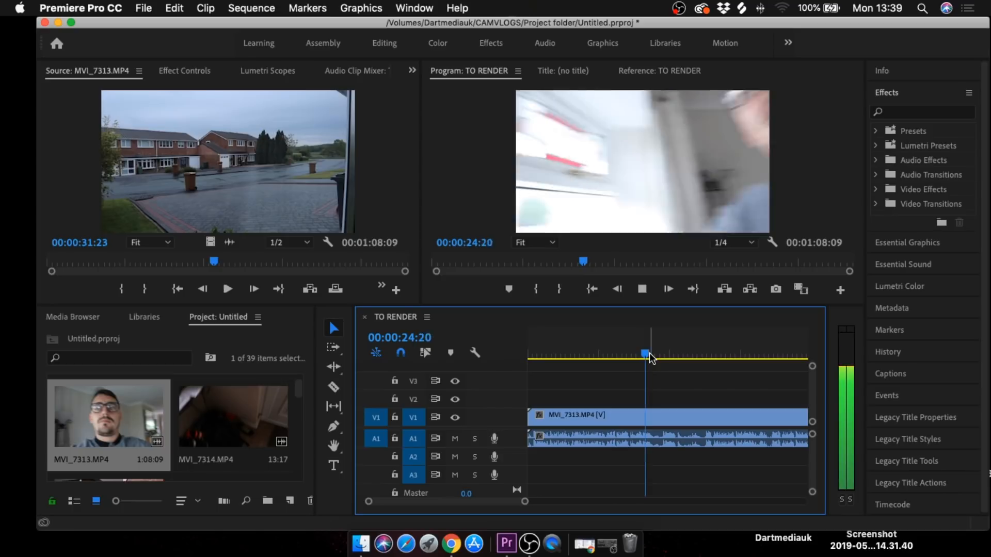
key(space)
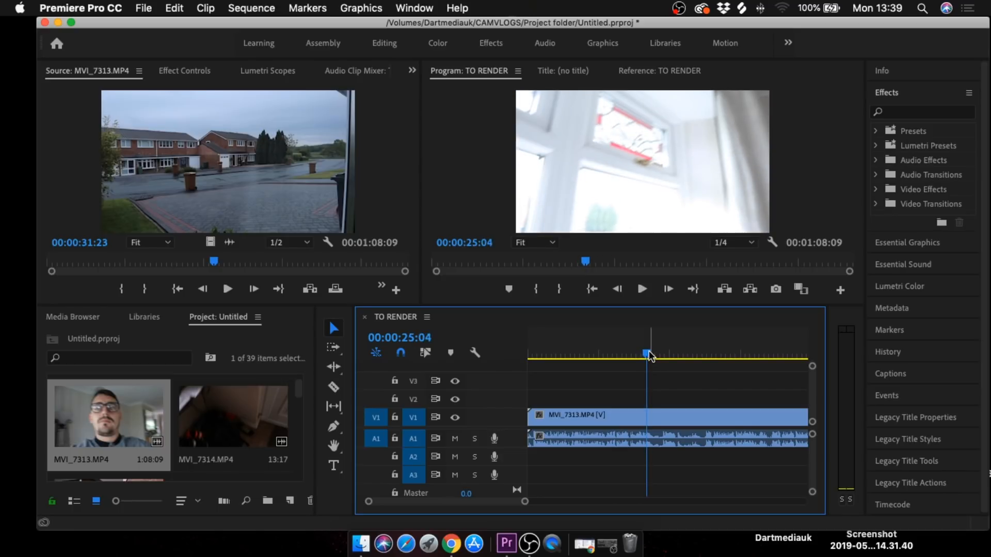
Step: Replay the window shot on the timeline to find a cut point, stopping at 00:00:32:18
drag(648, 351, 650, 353)
key(space)
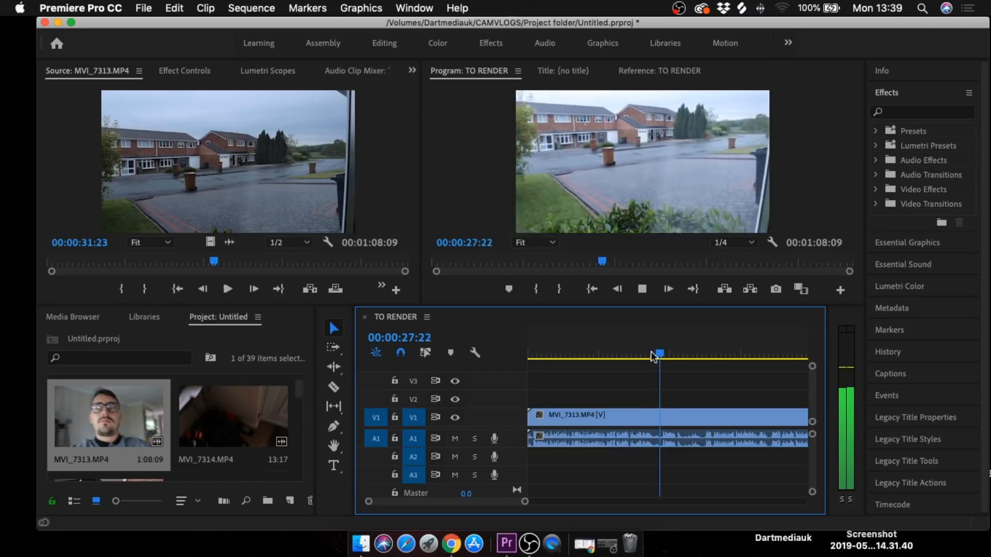
key(space)
drag(658, 353, 641, 357)
key(space)
key(space)
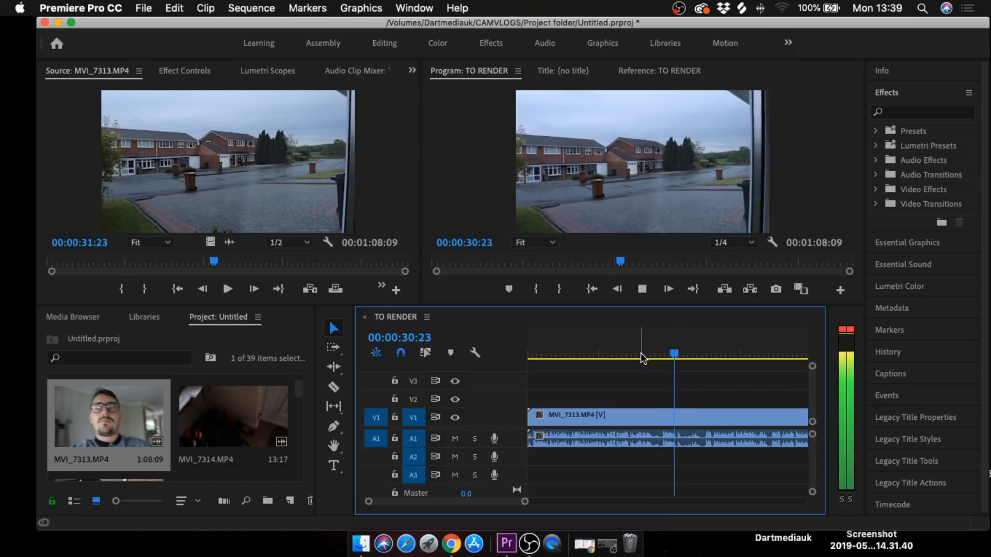
key(space)
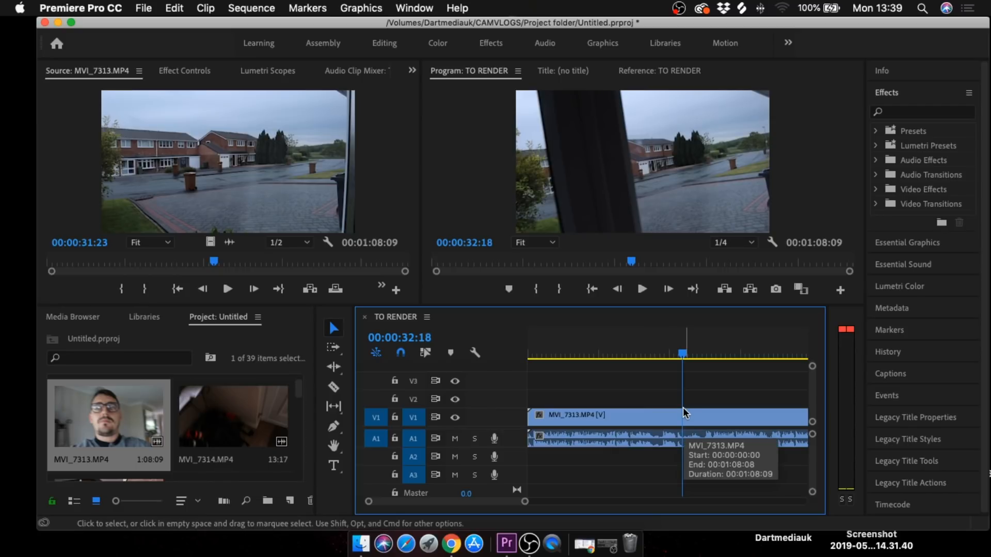
Step: Split the video and audio of MVI_7313.MP4 at 00:00:31:05 with the Razor tool, and return to the Selection tool
drag(686, 354, 677, 356)
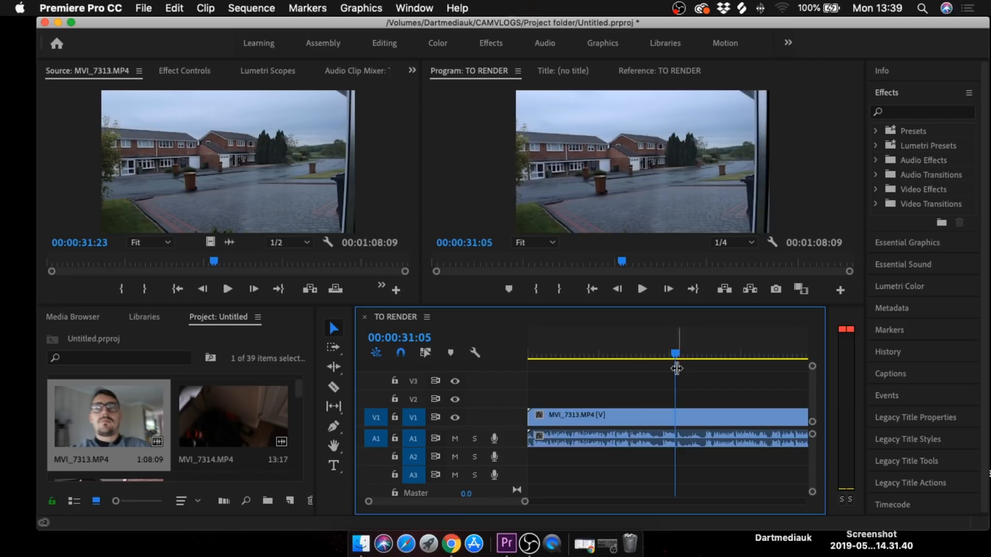
key(c)
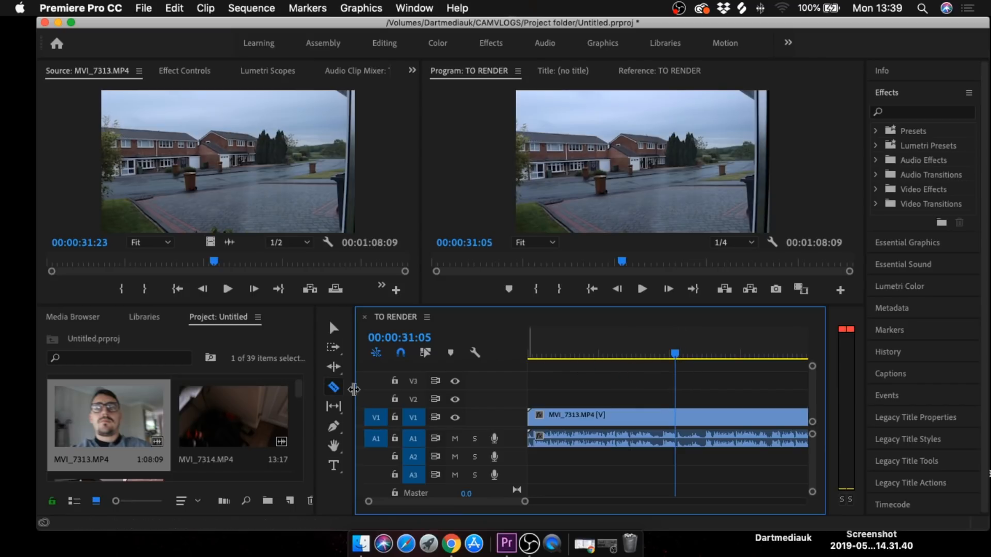
shift+click(677, 417)
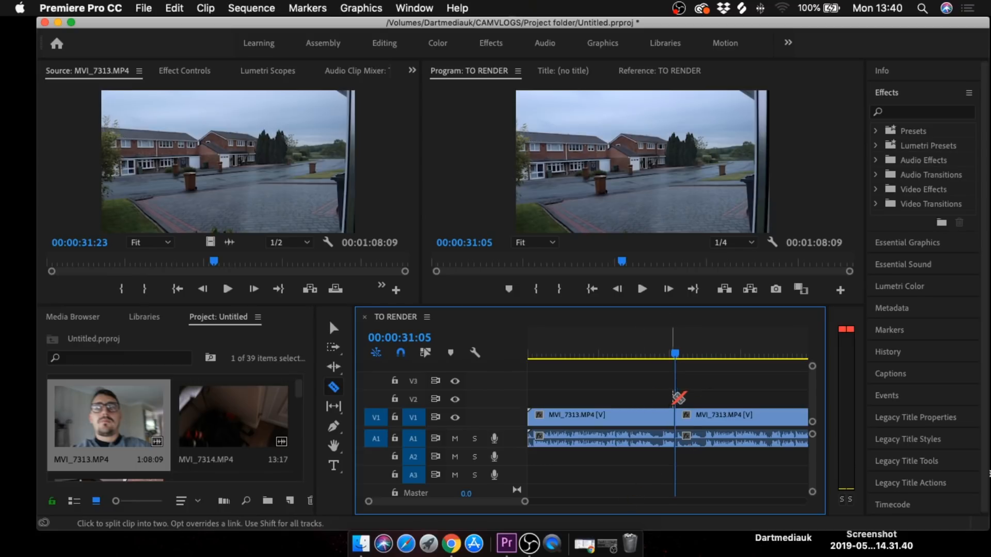
key(v)
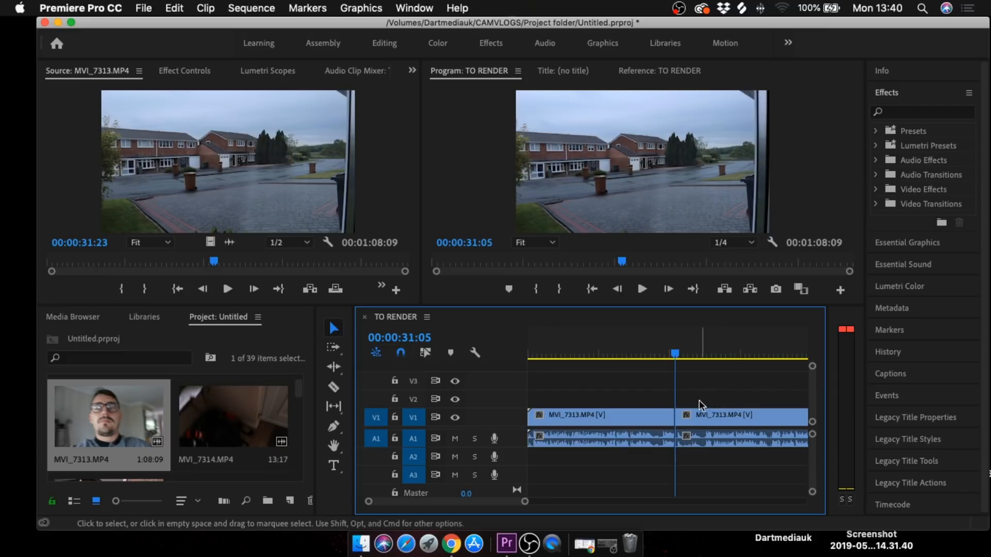
Step: Make a second Razor cut in MVI_7313.MP4 at 00:00:37:01 and return to the Selection tool
drag(676, 354, 702, 354)
key(c)
click(704, 418)
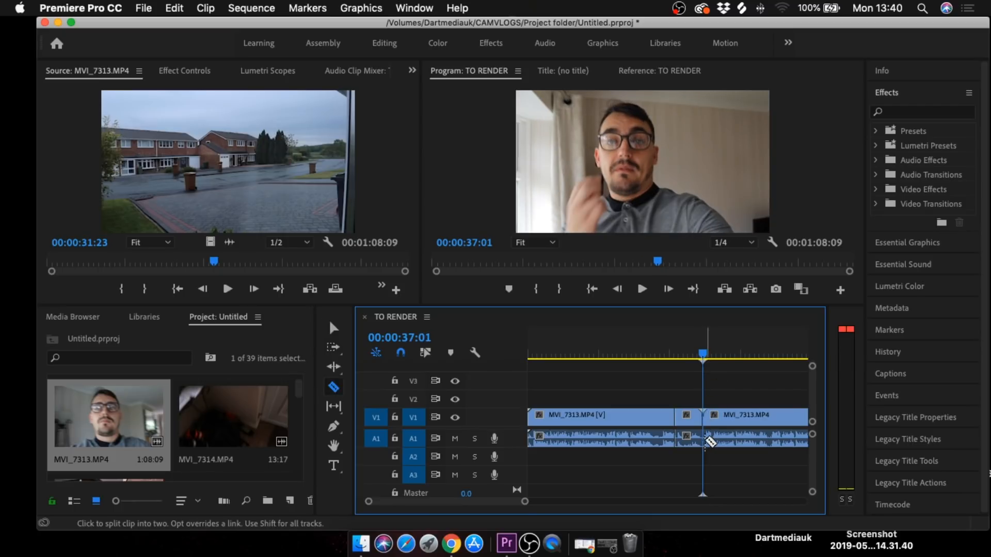
key(v)
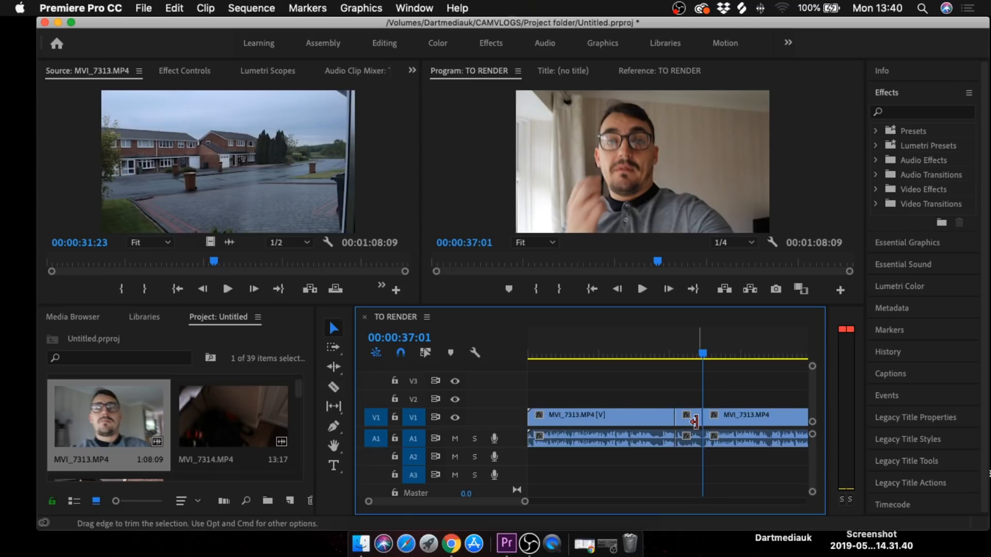
Step: Delete the short segment between the two cuts and move the remaining clip back against the first one to close the gap
click(688, 417)
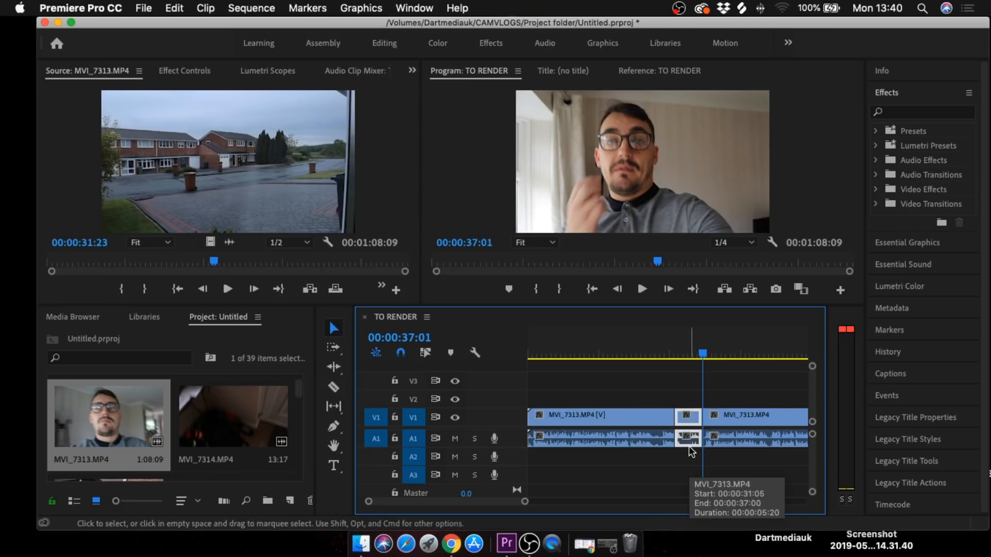
key(Delete)
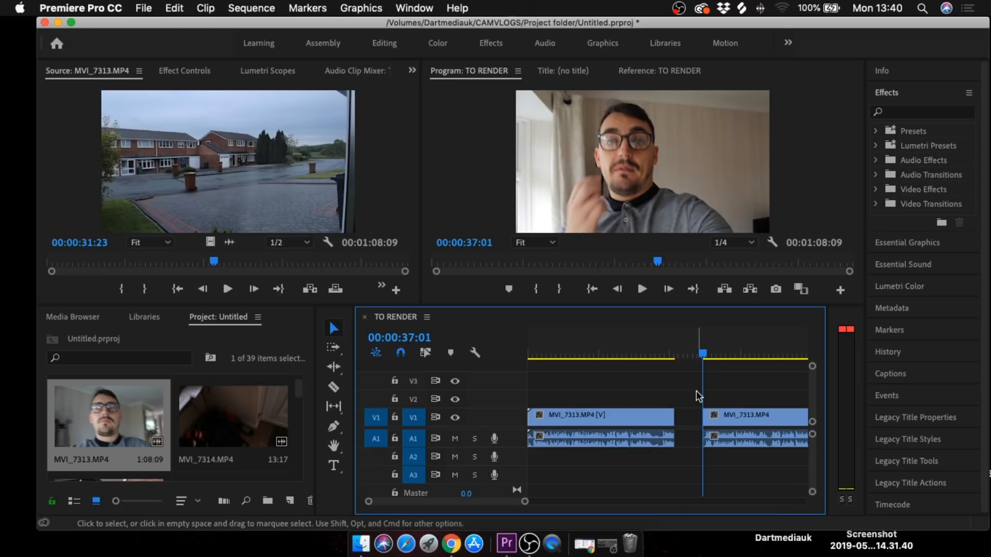
click(708, 417)
drag(726, 422, 691, 412)
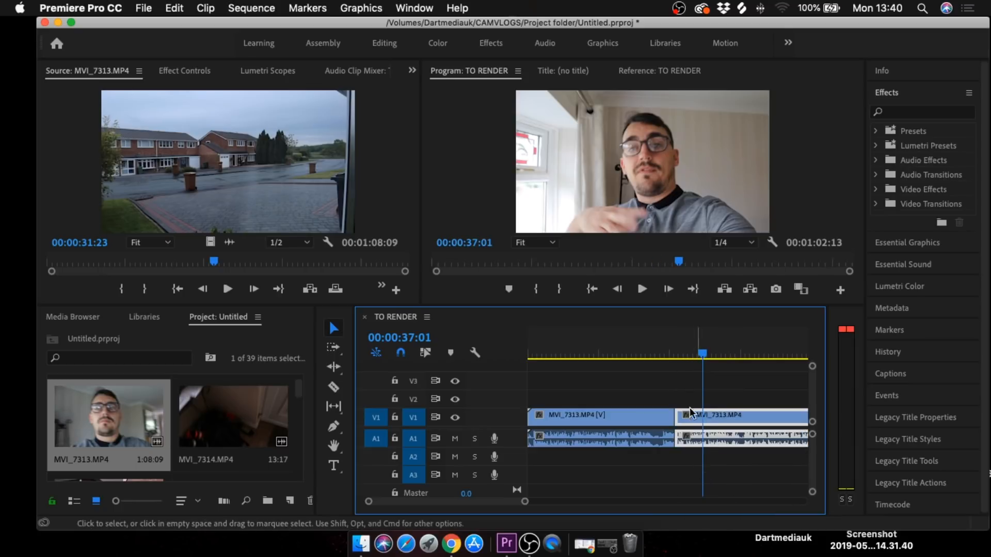
Step: Play across the join between the two clips from just before it and stop at 00:00:34:00
click(664, 354)
key(space)
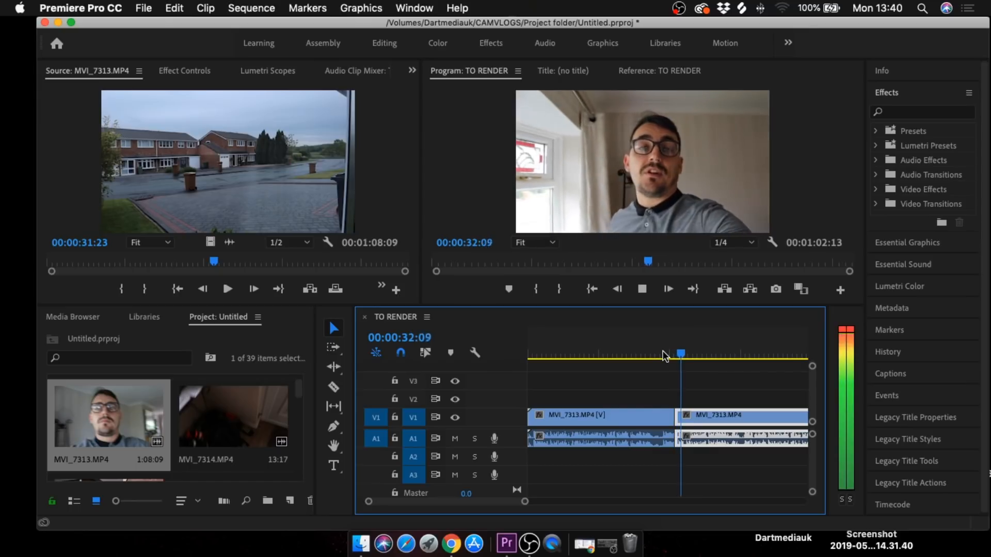
key(space)
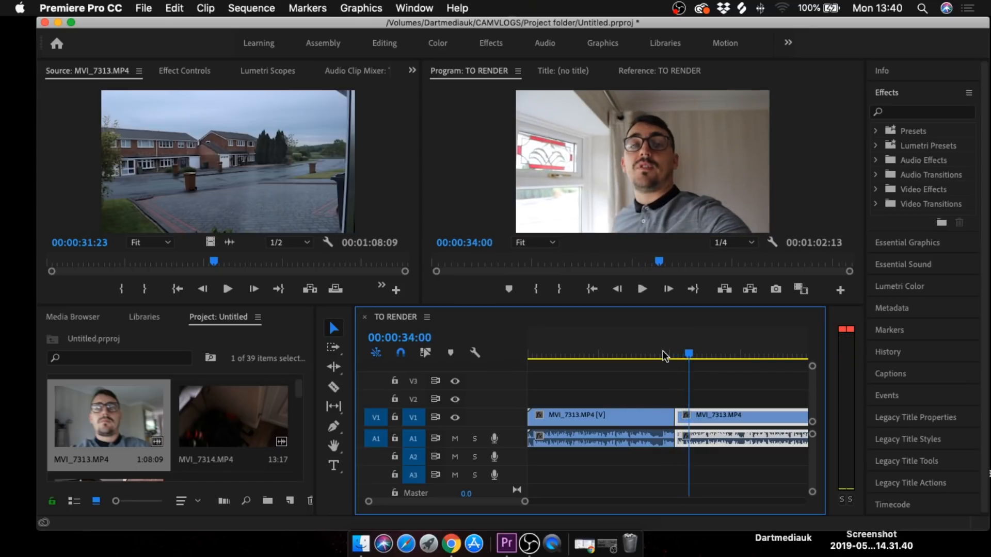
Step: Play parts of the second MVI_7313.MP4 clip around 00:00:40 to 00:00:45 to find where the unwanted section ends
mouse_move(526, 504)
mouse_down()
mouse_move(582, 496)
mouse_move(537, 502)
mouse_up()
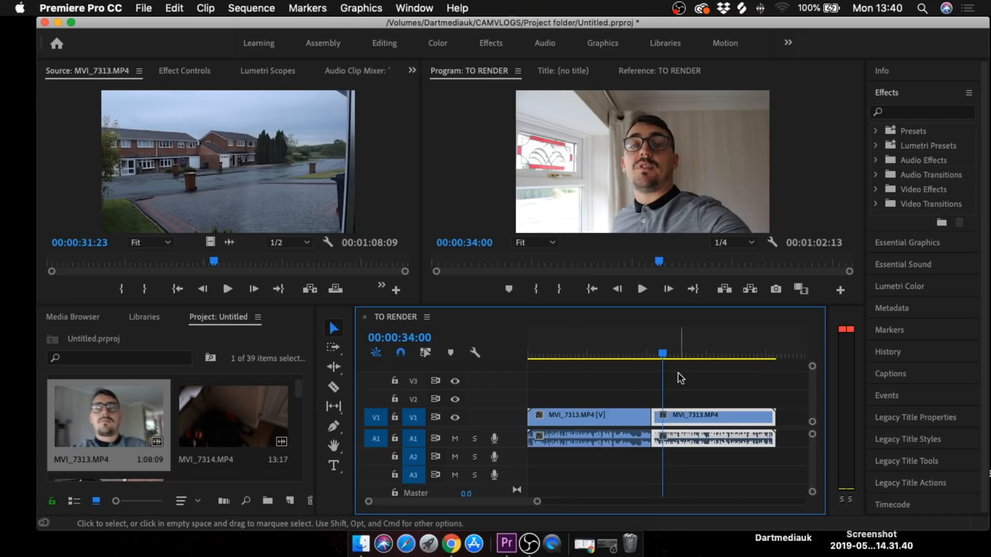
click(697, 353)
key(space)
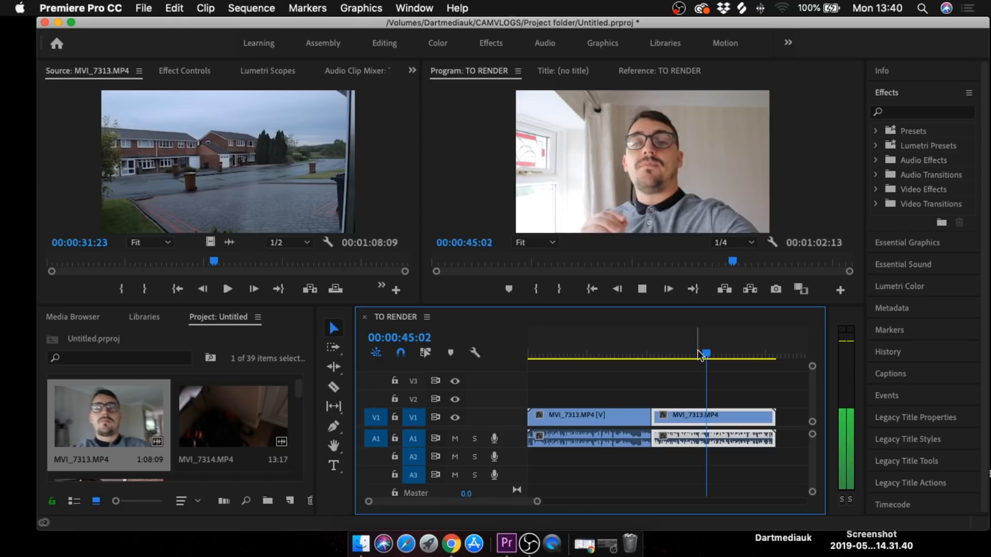
click(698, 353)
click(692, 354)
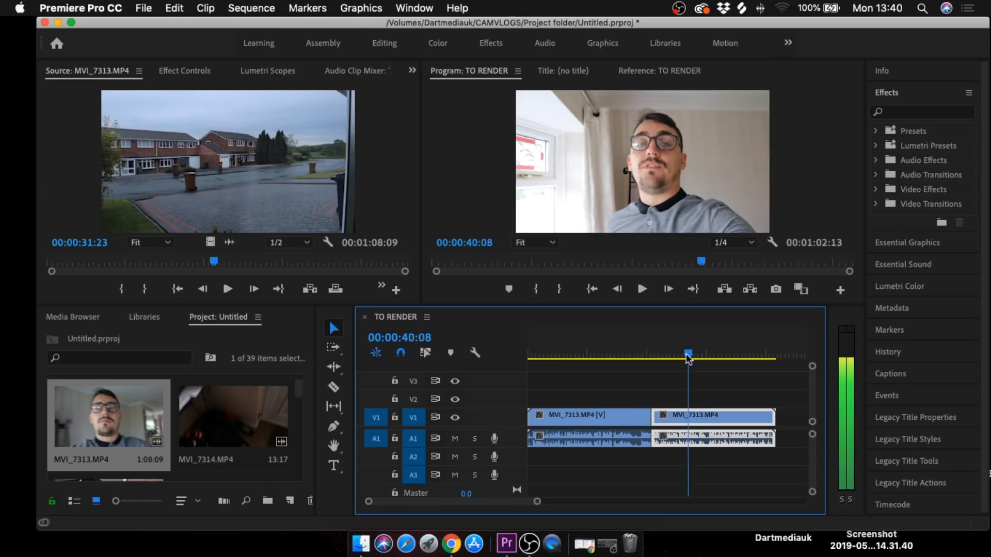
click(687, 354)
drag(538, 502, 515, 508)
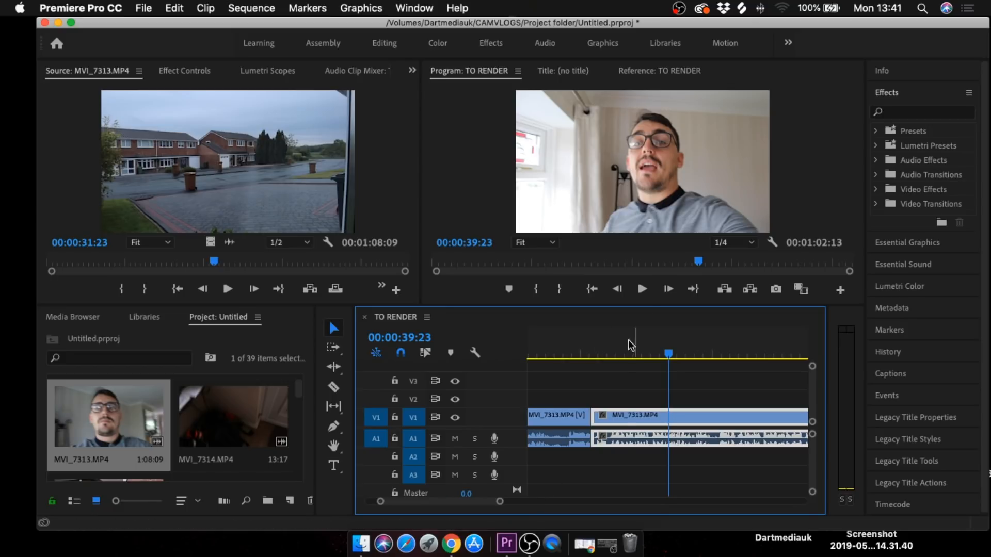
click(629, 354)
key(space)
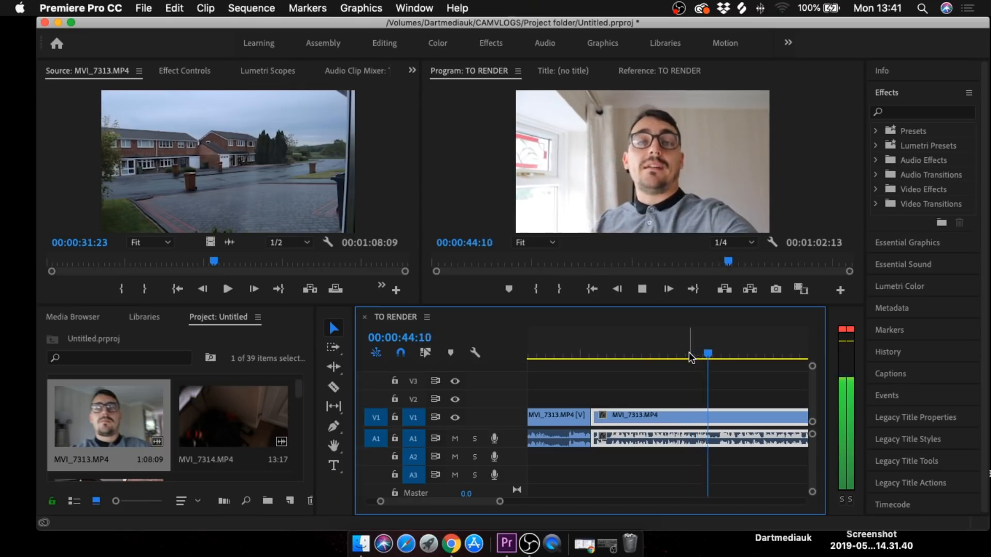
Step: Find the cut point in the second MVI_7313.MP4 clip and split its video and audio at 00:00:45:19 with the Razor tool
mouse_move(715, 355)
mouse_down()
mouse_move(680, 360)
mouse_move(719, 357)
mouse_up()
key(space)
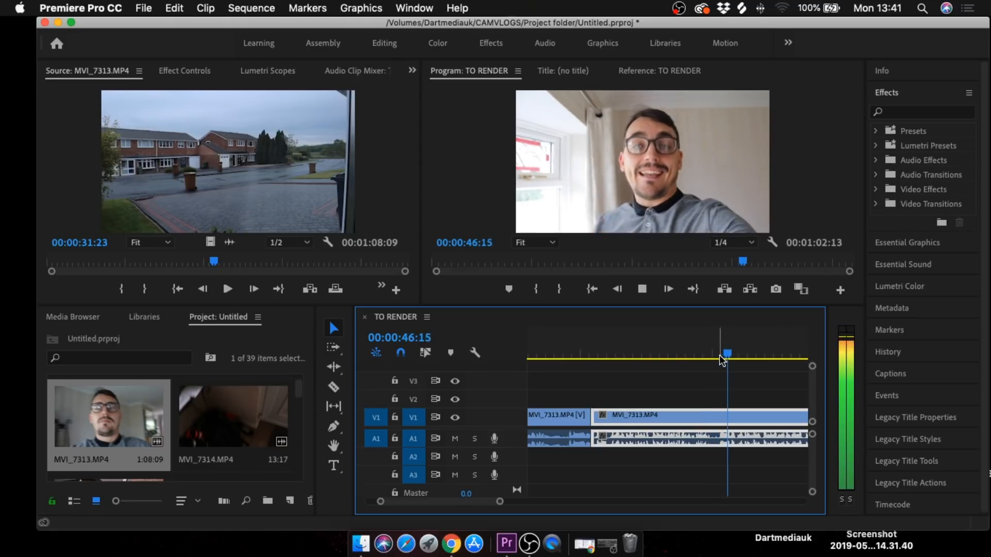
key(space)
drag(733, 354, 721, 356)
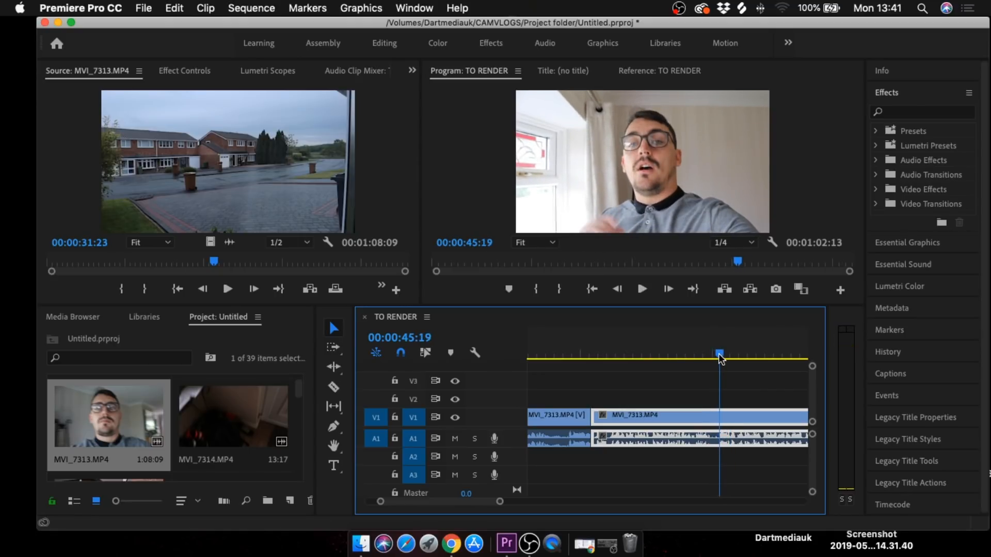
key(c)
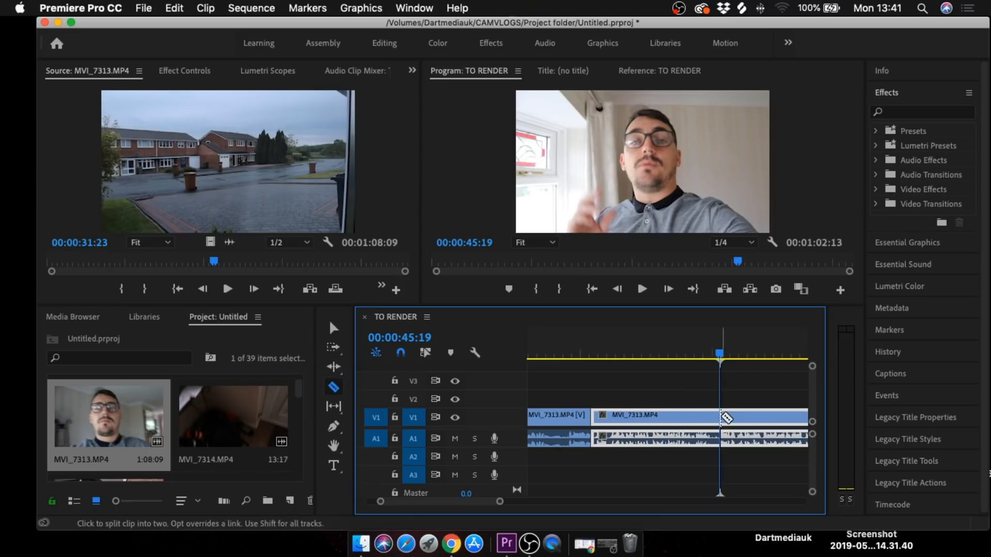
click(725, 416)
Step: Delete the segment before the new cut with the Selection tool and move the remaining clip back against the first one
key(v)
key(Delete)
drag(739, 416, 611, 433)
Step: Play on from the join to 00:00:45:15 and trim the end of the last MVI_7313.MP4 clip to that point
click(585, 349)
key(space)
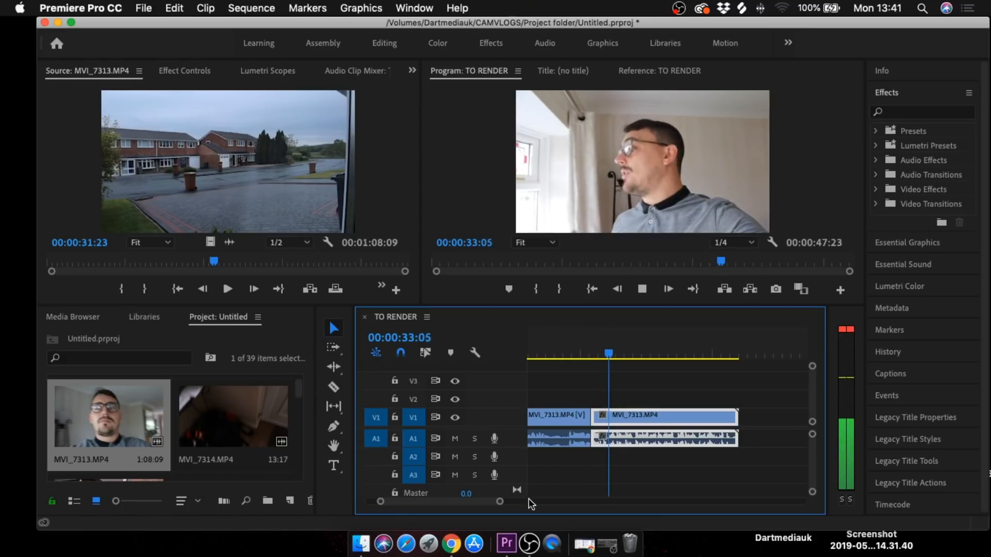
drag(499, 501, 525, 506)
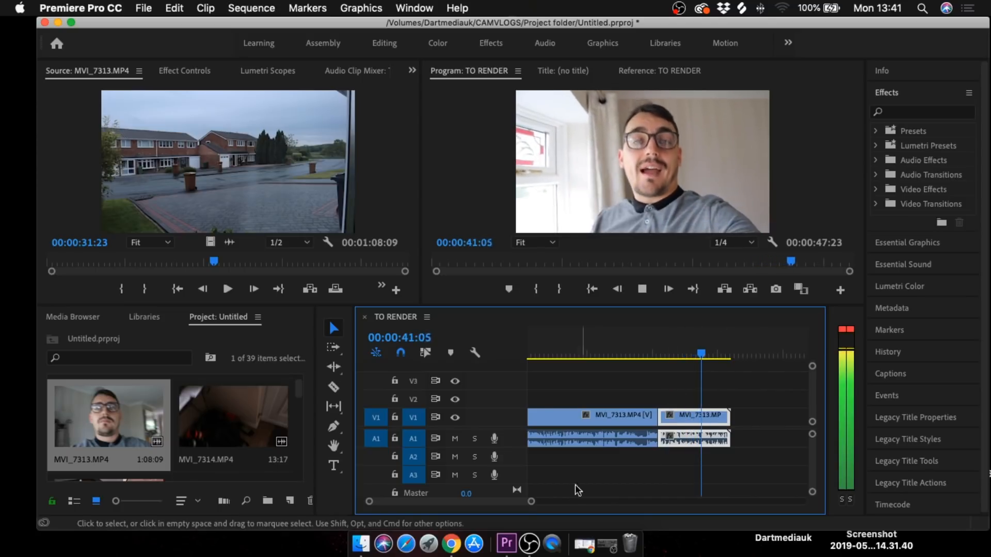
drag(531, 502, 548, 501)
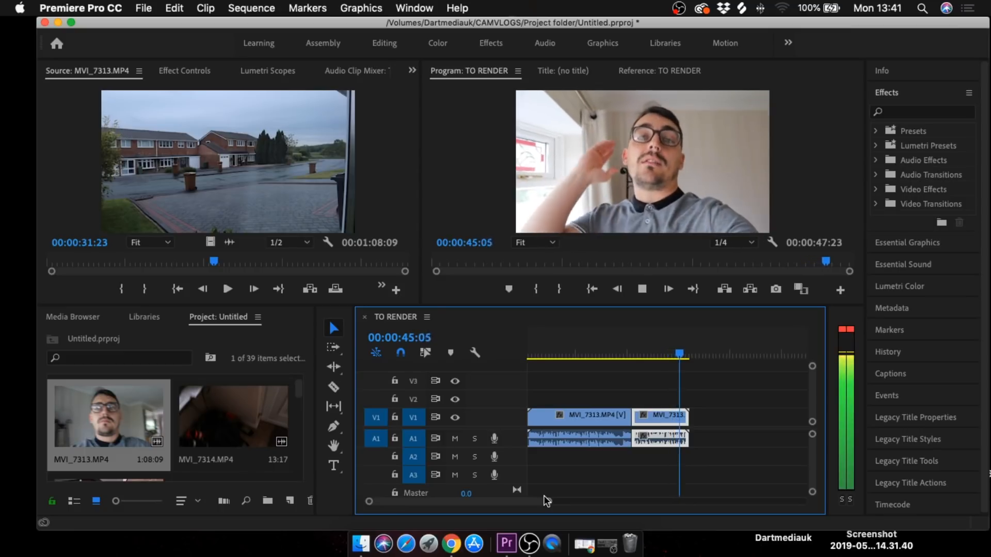
key(space)
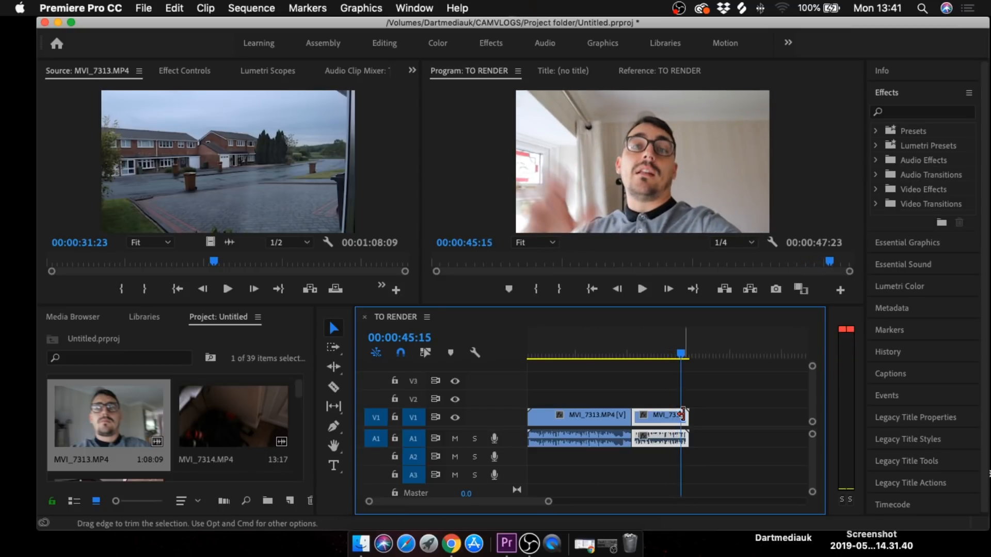
drag(692, 418, 686, 418)
Step: Play across the join between the two MVI_7313.MP4 clips and stop at 00:00:31:22
drag(679, 355, 630, 358)
key(space)
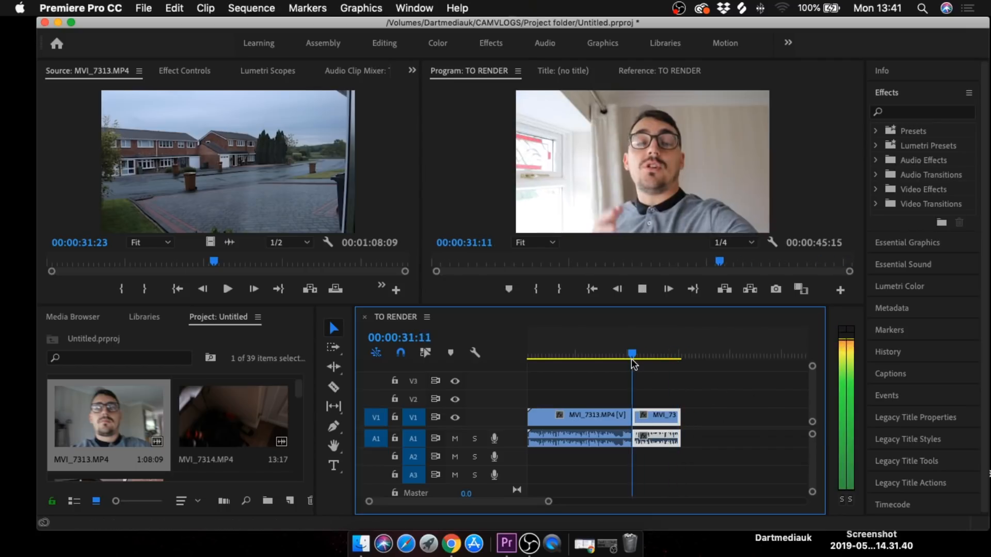
click(627, 354)
key(space)
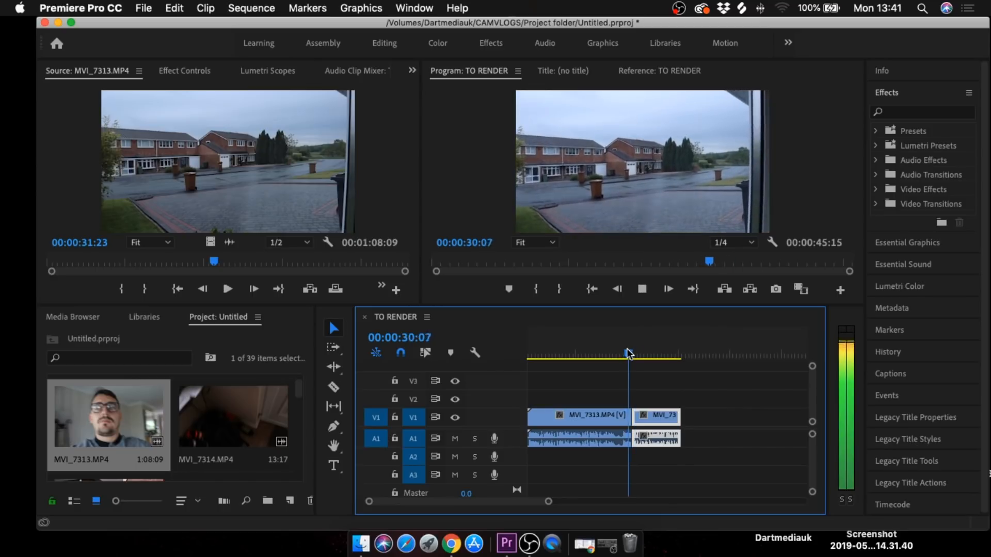
key(space)
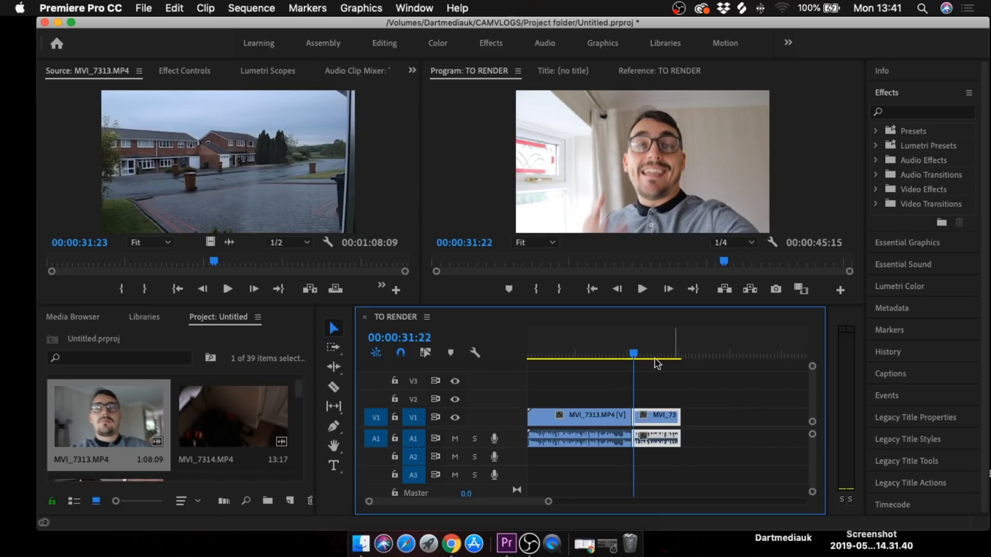
Step: Place the playhead at 00:00:43:00 and add MVI_7314.MP4 to the sequence directly after the last MVI_7313.MP4 clip
click(674, 353)
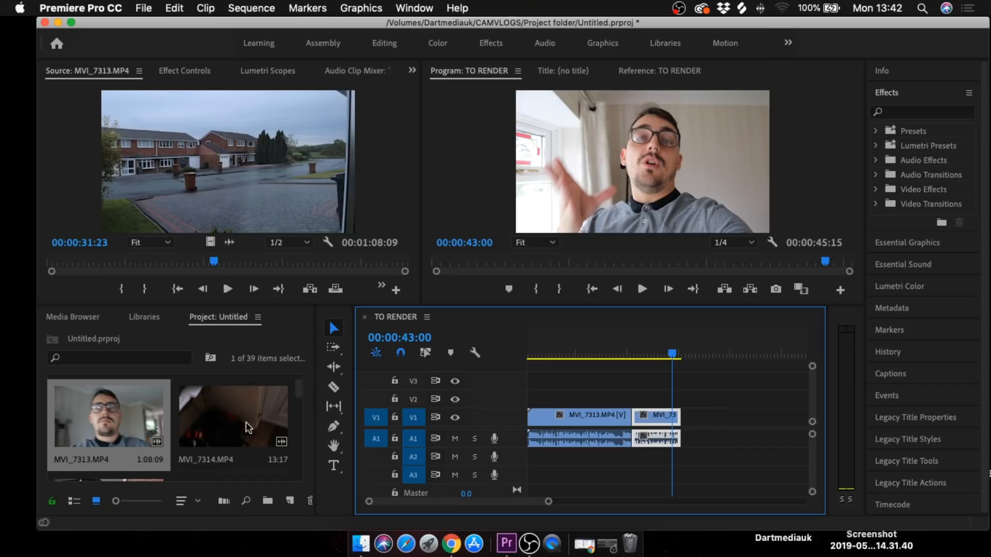
click(228, 421)
drag(228, 421, 686, 428)
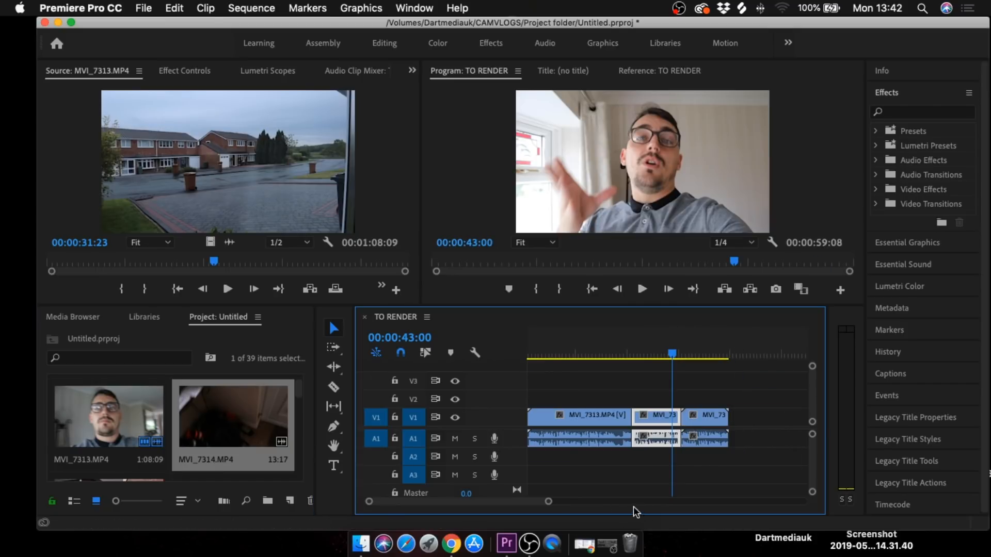
Step: Play the sequence from 00:00:43:00 to its end, replay it from 00:00:26:15, and move the playhead to 00:00:42:01
drag(548, 502, 520, 503)
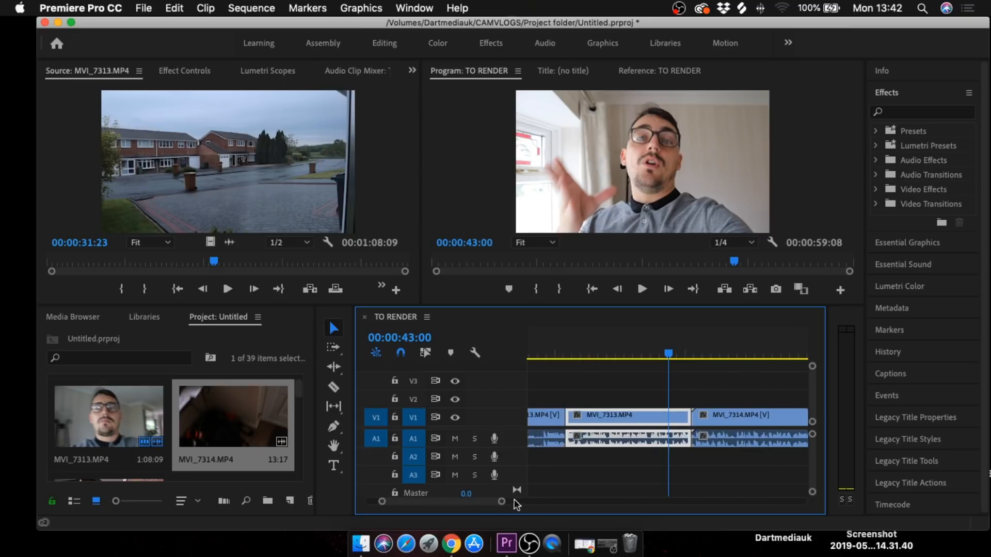
key(space)
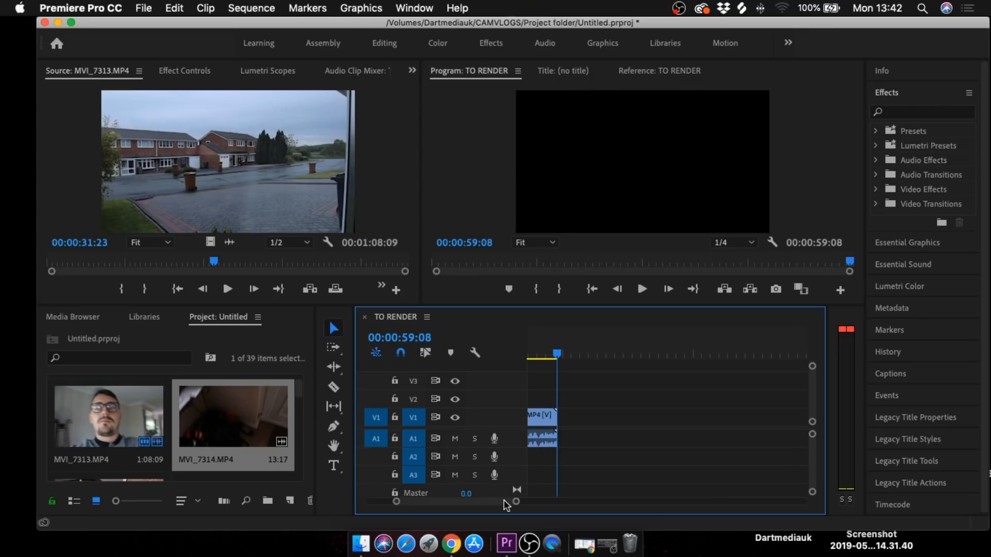
drag(516, 503, 597, 490)
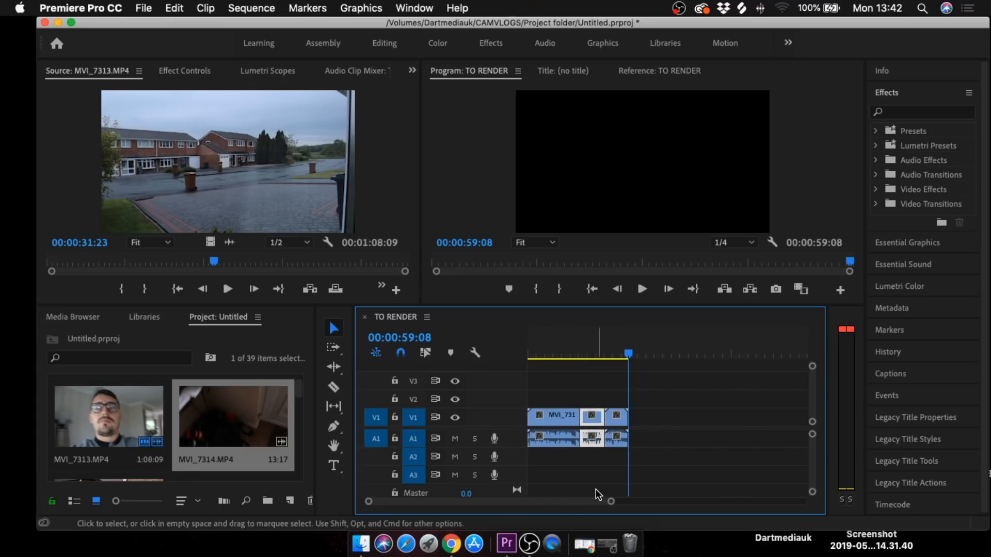
click(574, 352)
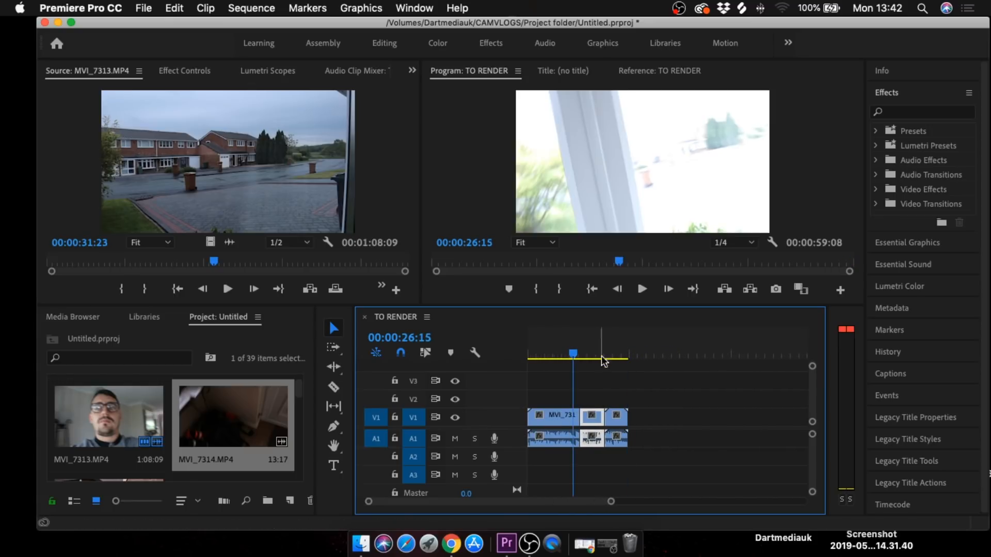
key(space)
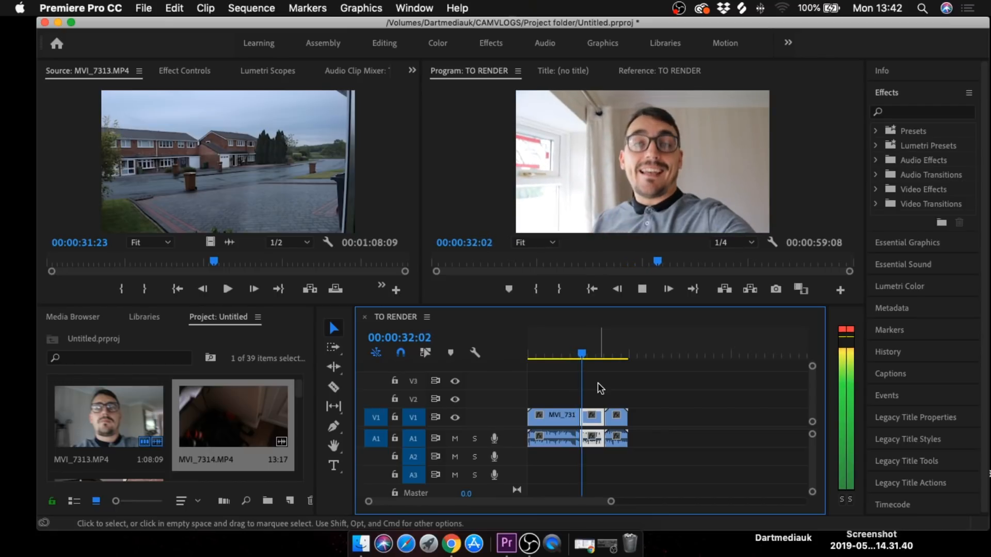
key(space)
drag(583, 352, 599, 374)
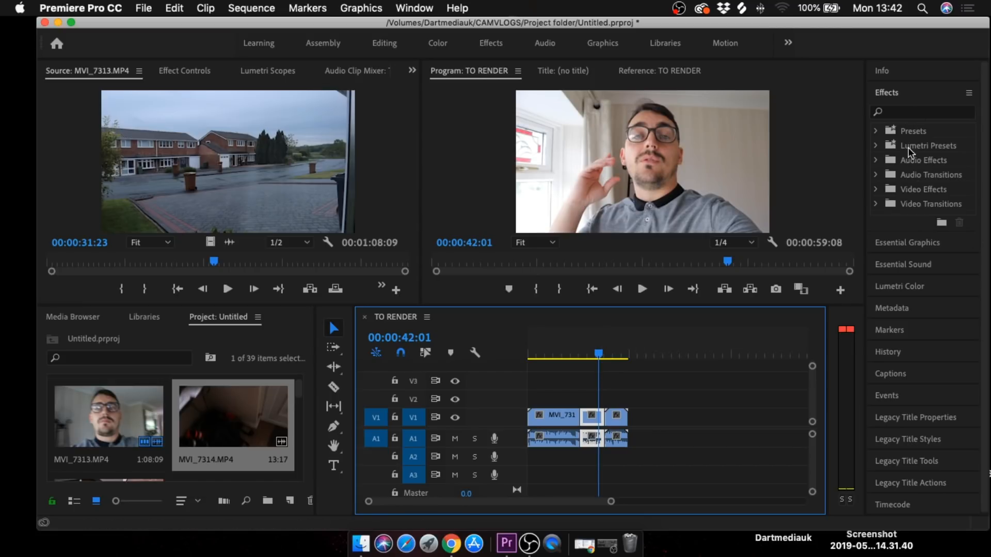
Step: Apply the Cross Dissolve video transition to the cut between MVI_7313.MP4 and MVI_7314.MP4
click(877, 203)
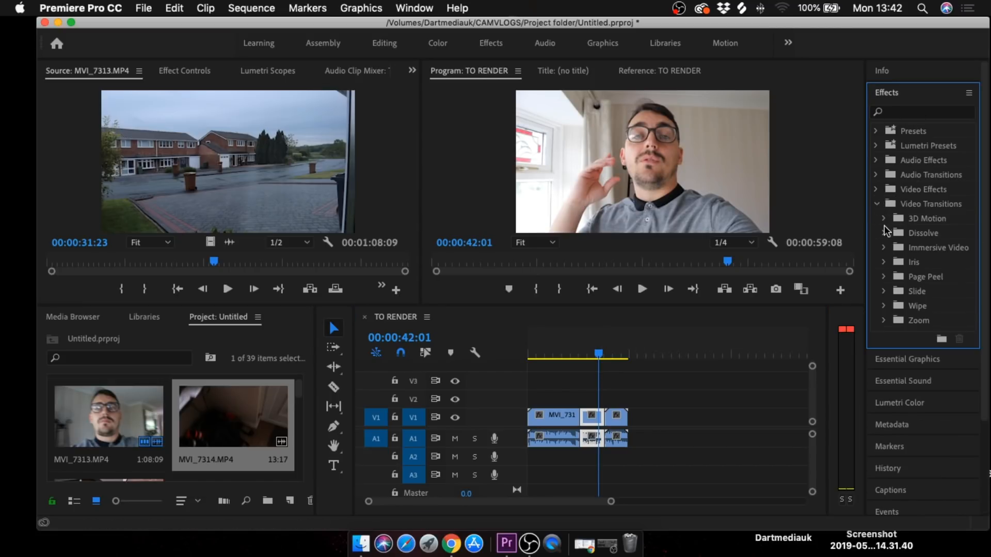
click(883, 232)
click(909, 264)
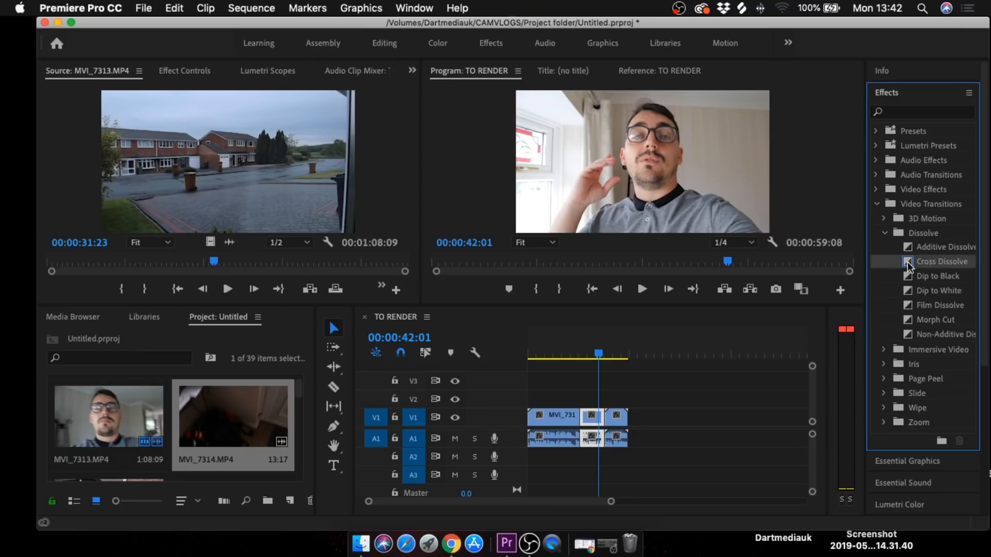
drag(731, 367, 610, 423)
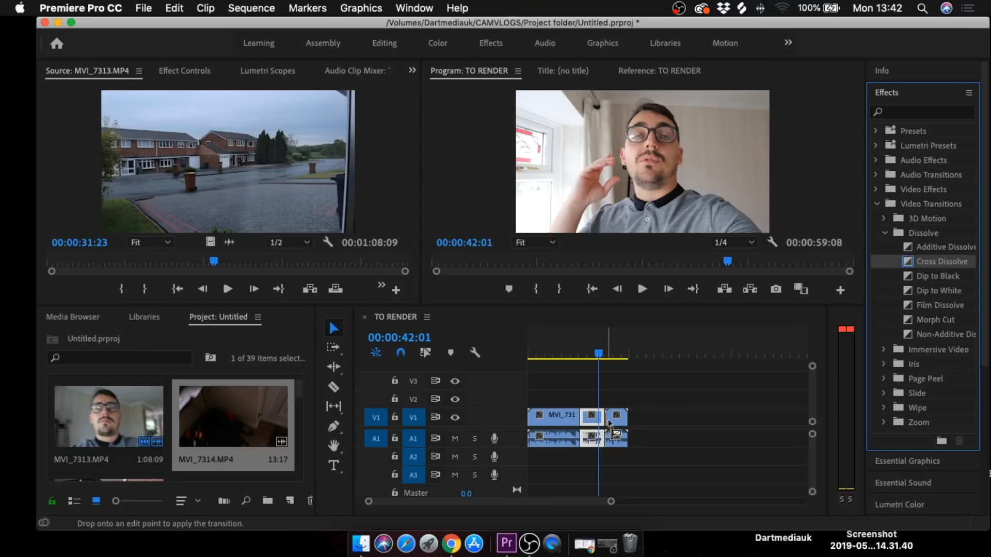
Step: Set the alignment of the Cross Dissolve between MVI_7313.MP4 and MVI_7314.MP4 to Center at Cut
drag(610, 501, 527, 504)
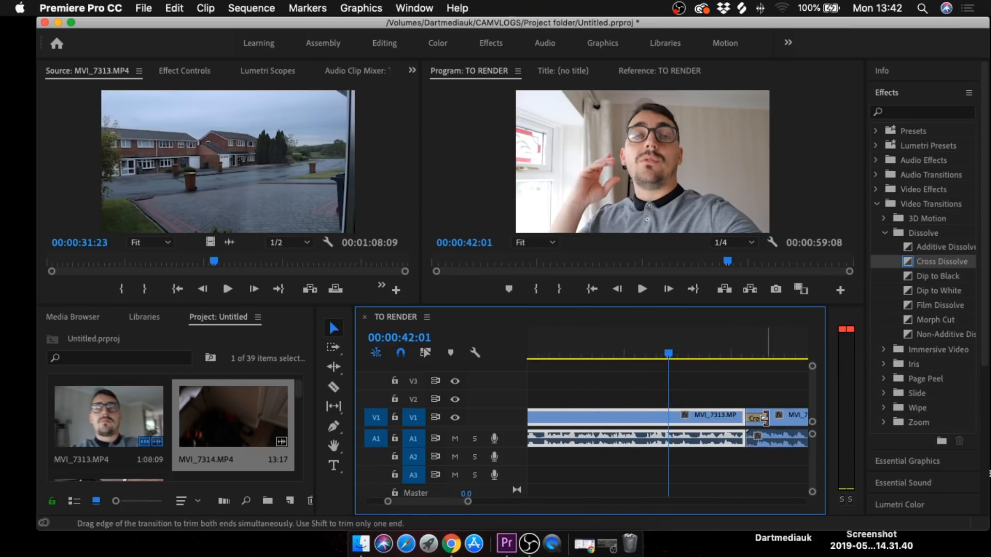
click(758, 420)
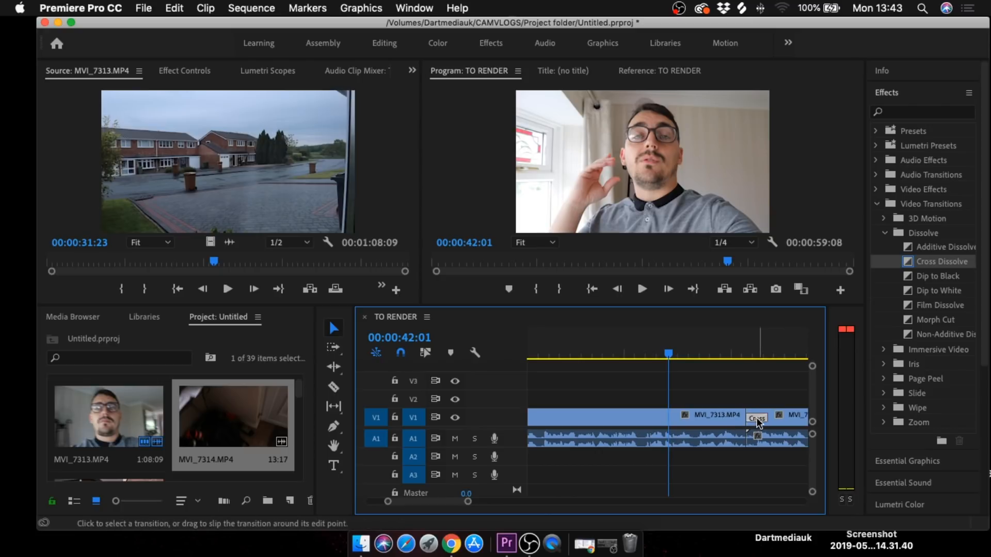
click(195, 75)
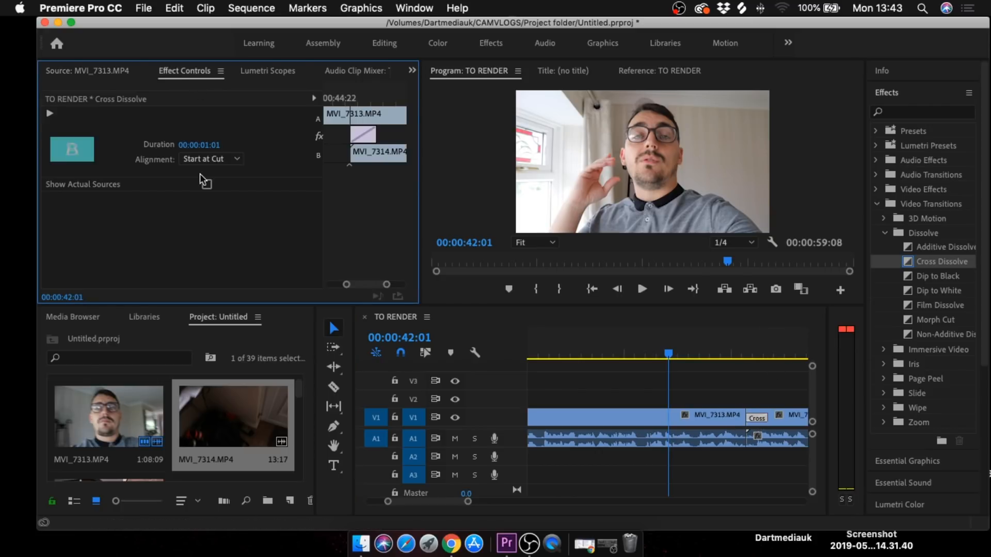
click(207, 160)
click(228, 177)
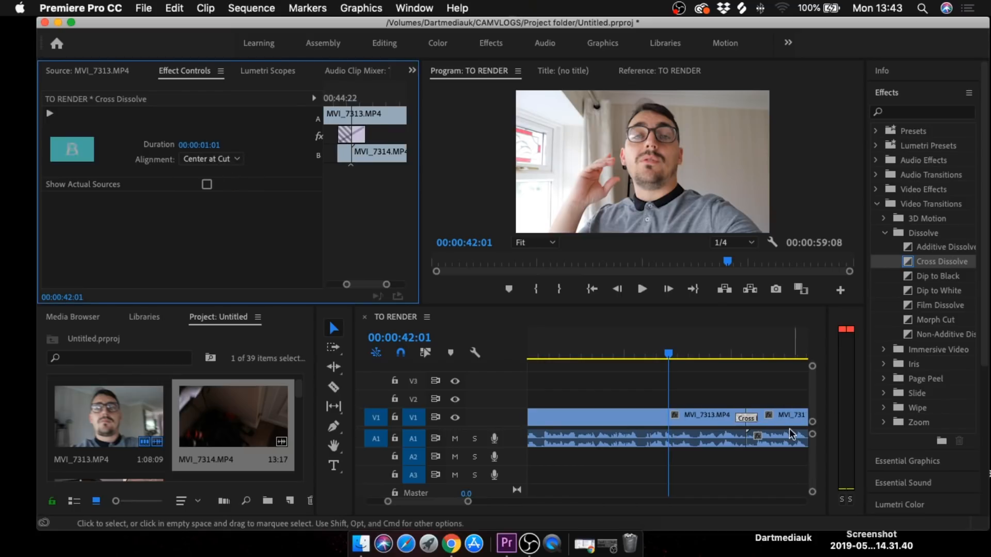
Step: Lengthen the Cross Dissolve to 00:00:02:01 and play across it to preview the transition
drag(743, 417, 729, 417)
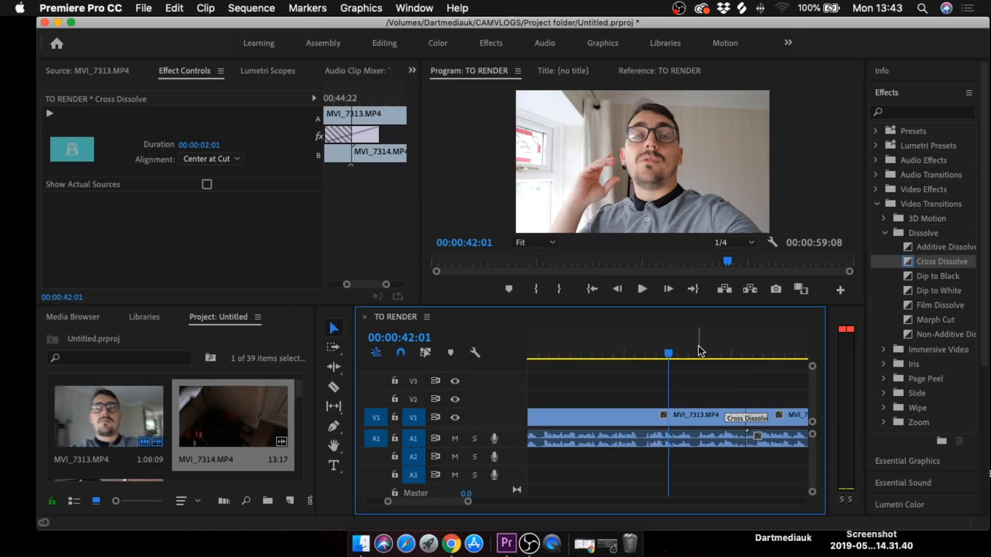
click(699, 346)
key(space)
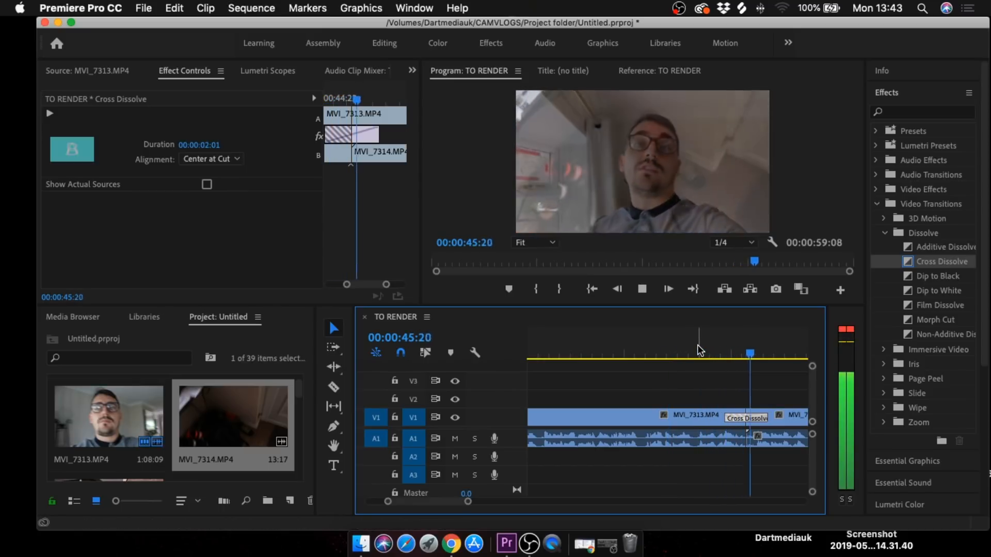
key(space)
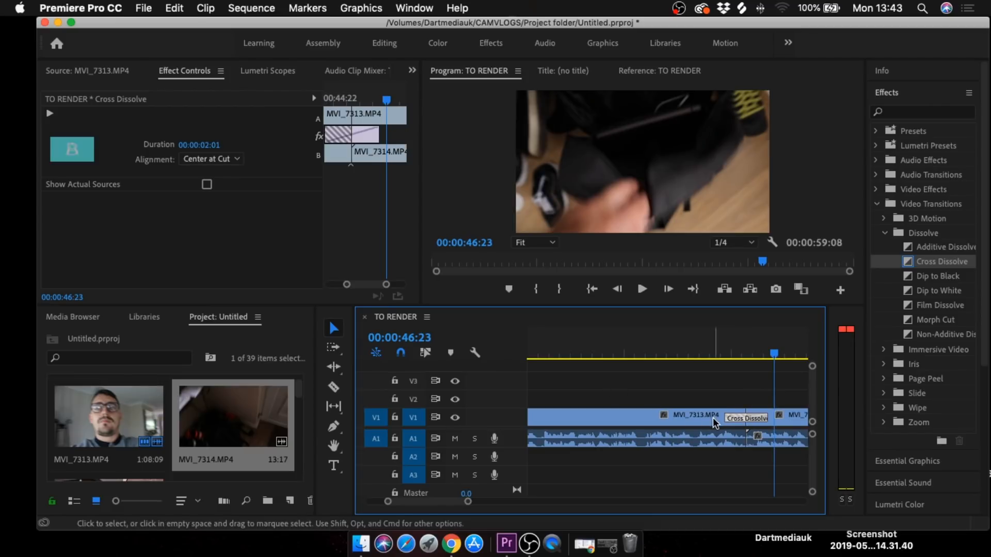
Step: Shorten the Cross Dissolve to 00:00:00:17 and play across it from just before the transition
drag(727, 419, 744, 419)
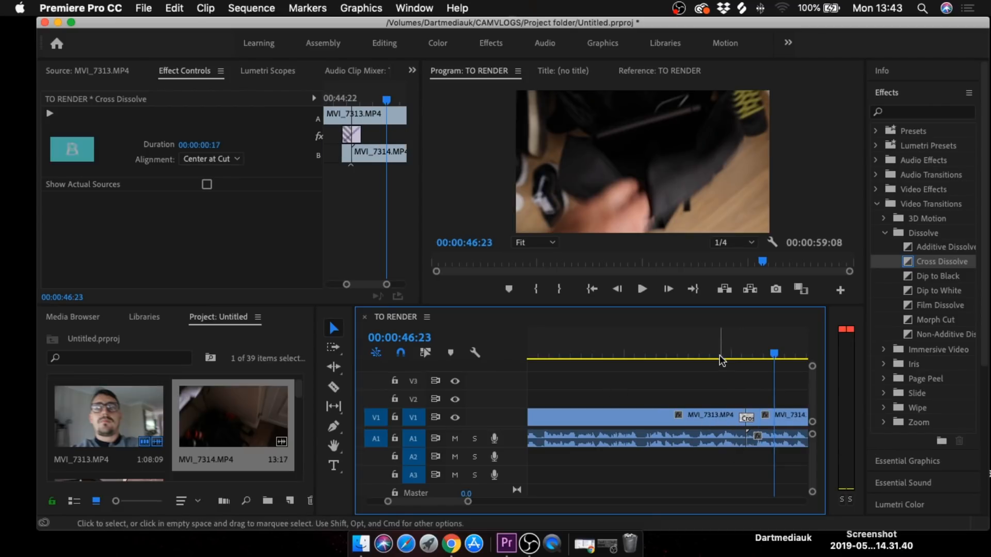
click(716, 338)
key(space)
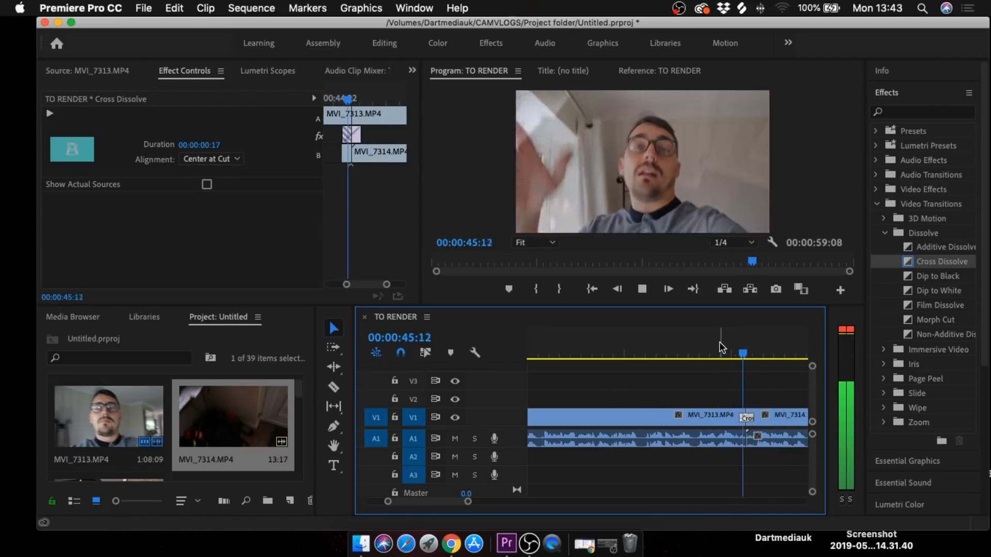
Step: Play the rest of MVI_7314.MP4 with the full sequence in view, up to near its end
key(space)
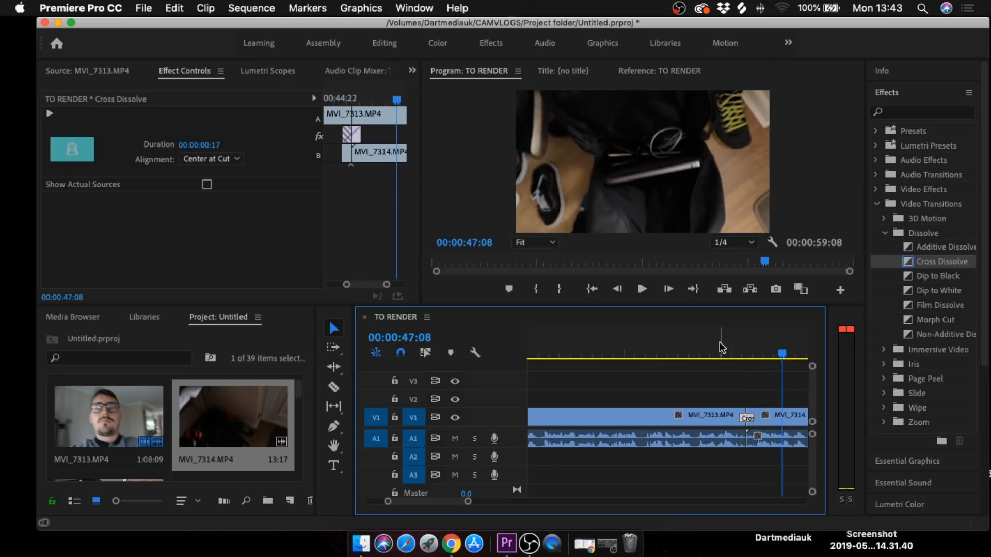
drag(467, 505, 569, 498)
key(space)
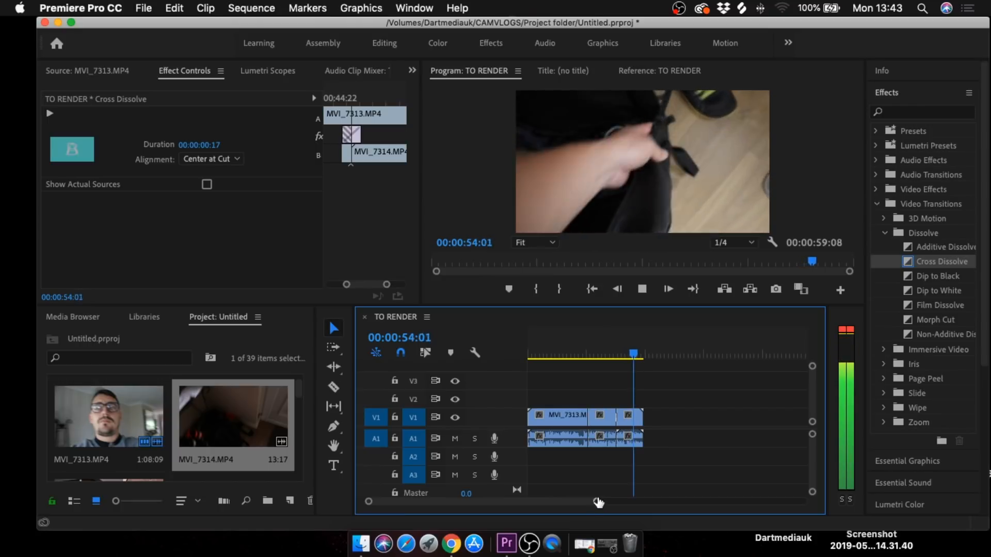
click(639, 354)
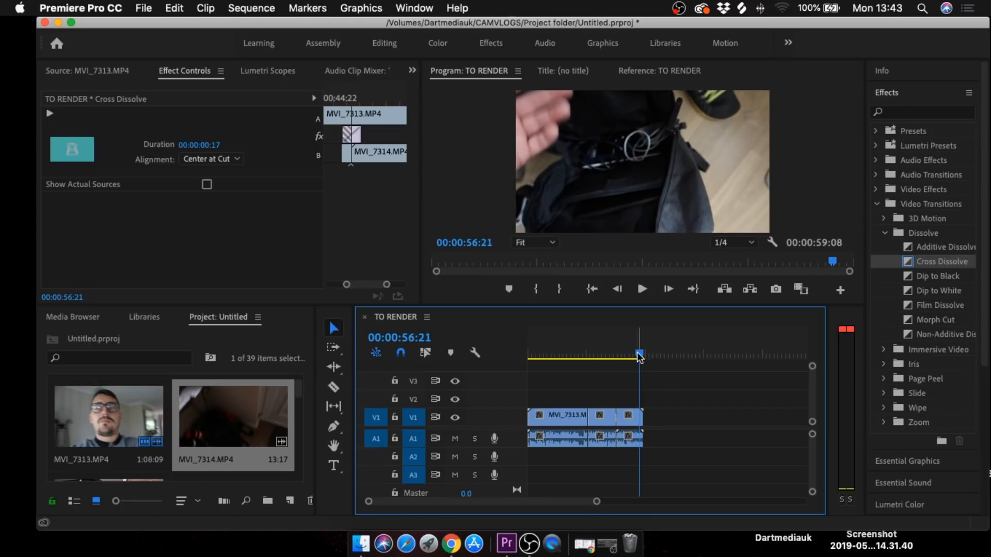
Step: Append the TO RENDER.mp4 intro clip directly after the last MVI_7314.MP4 section on V1 and play it through
drag(598, 504, 583, 504)
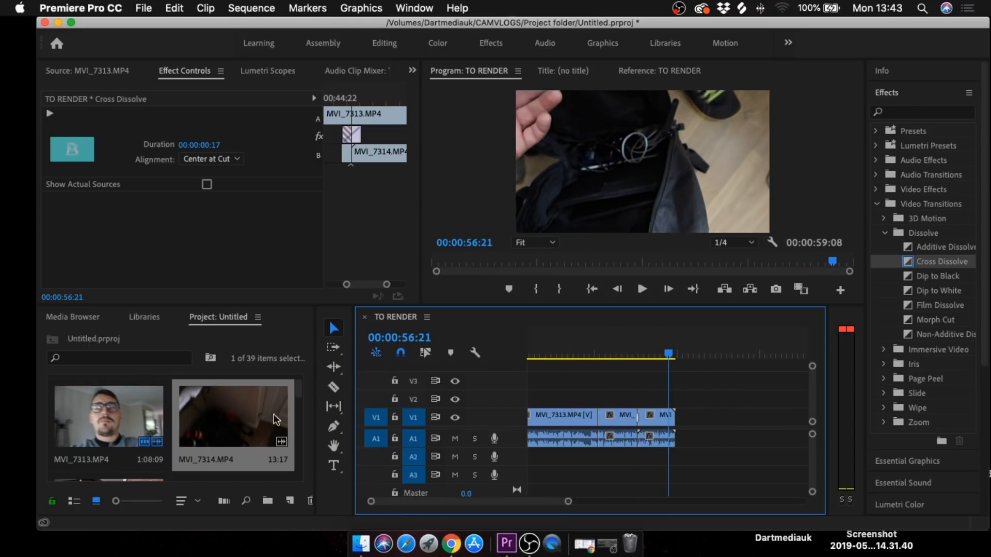
scroll(300, 393, down, 3)
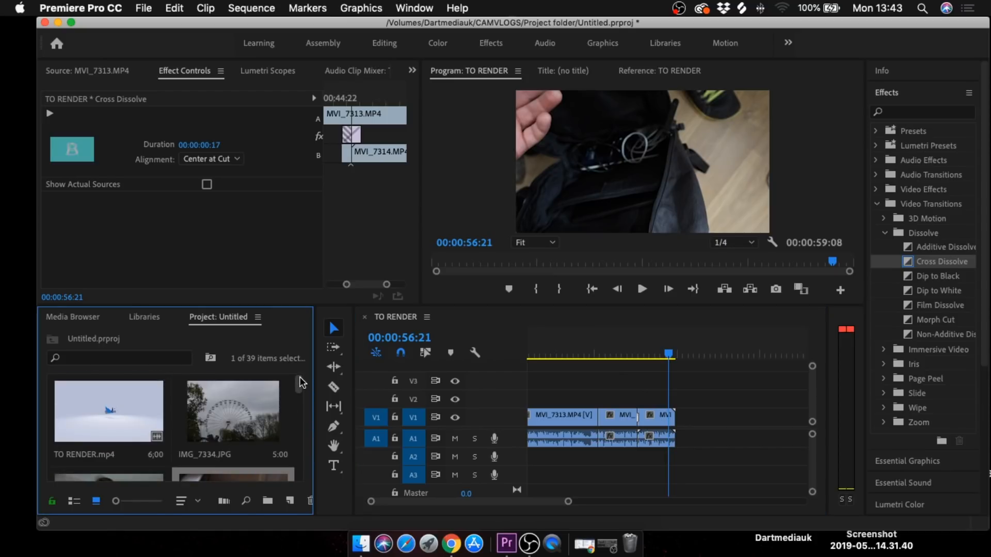
drag(117, 405, 686, 410)
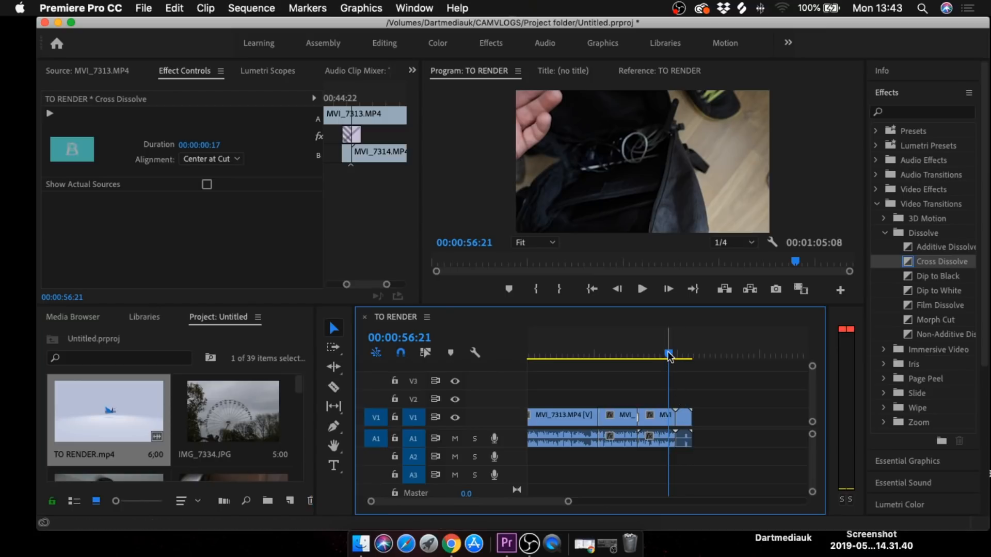
key(space)
drag(568, 503, 537, 503)
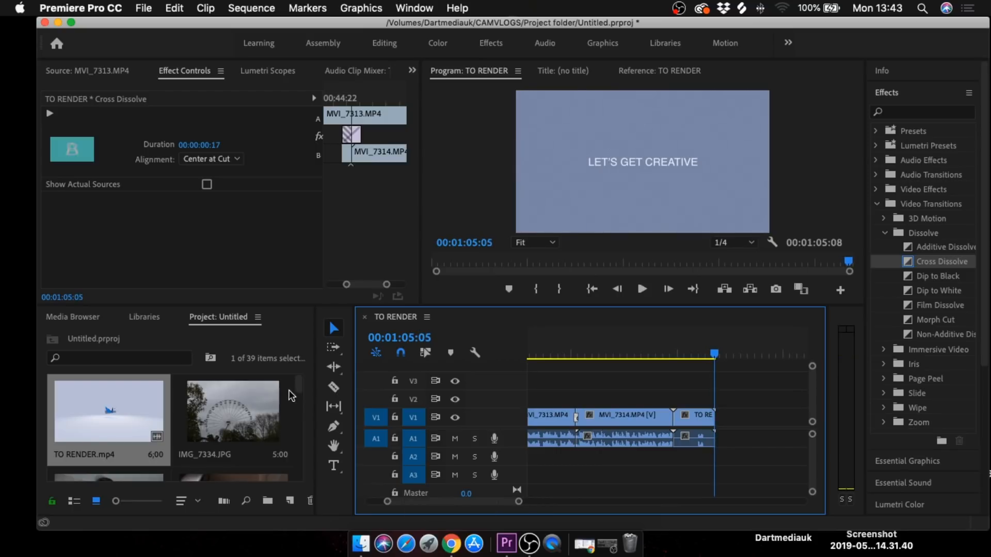
Step: Open the Key_to_Your_Heart.mp3 track from the project as a source and listen to its opening seconds
drag(301, 386, 301, 393)
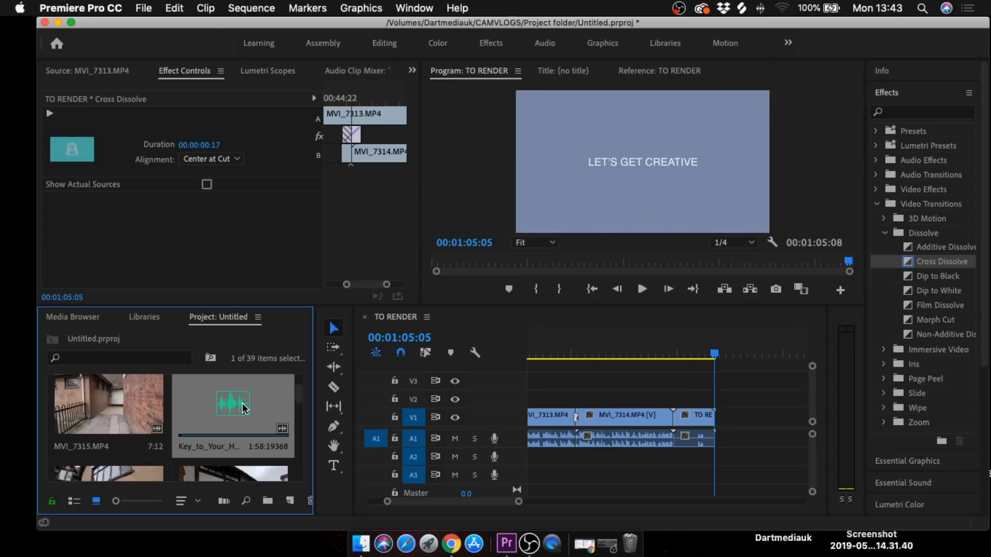
double_click(243, 408)
click(230, 290)
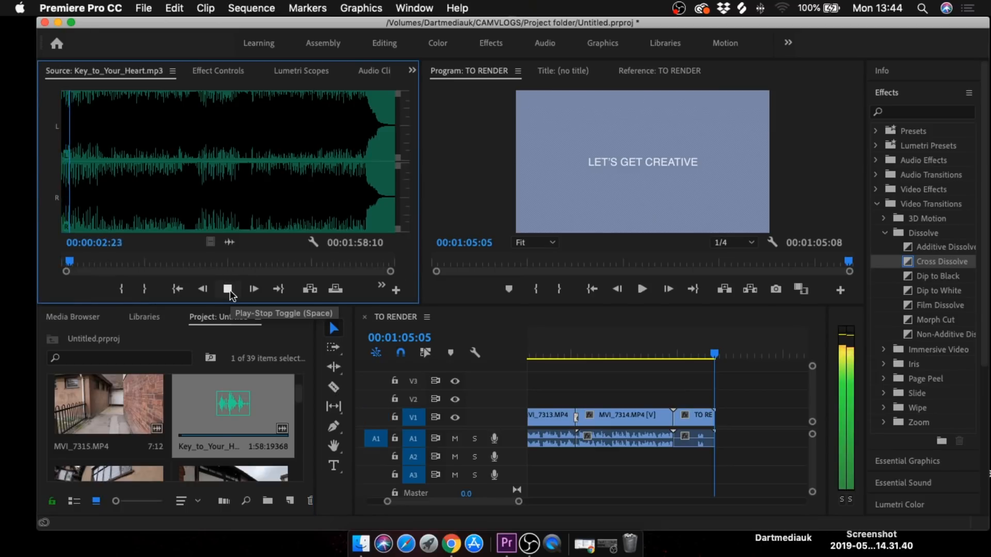
click(230, 290)
Step: Preview London_Bayou.mp3 and place it on A2 starting at the beginning of the TO RENDER.mp4 clip
drag(299, 407, 301, 468)
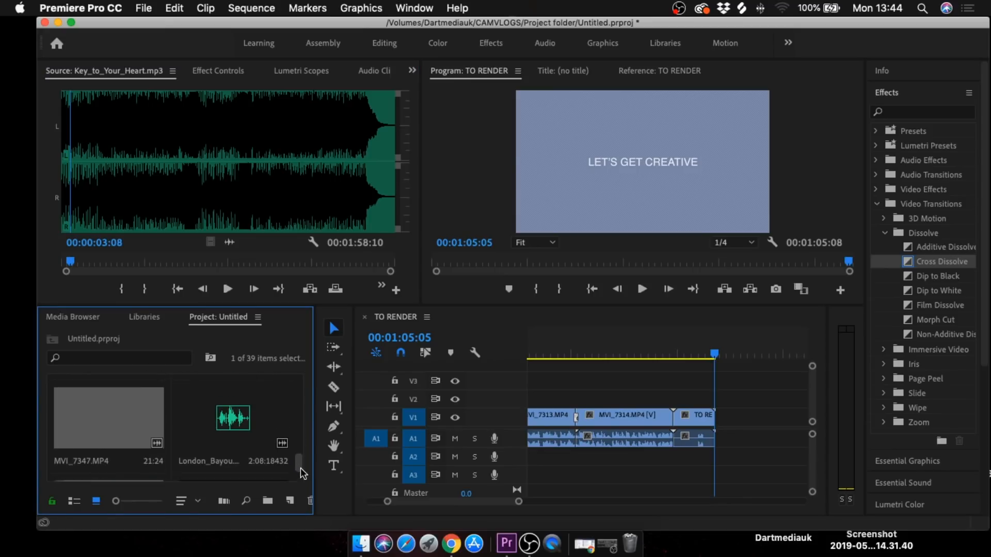
double_click(255, 422)
key(space)
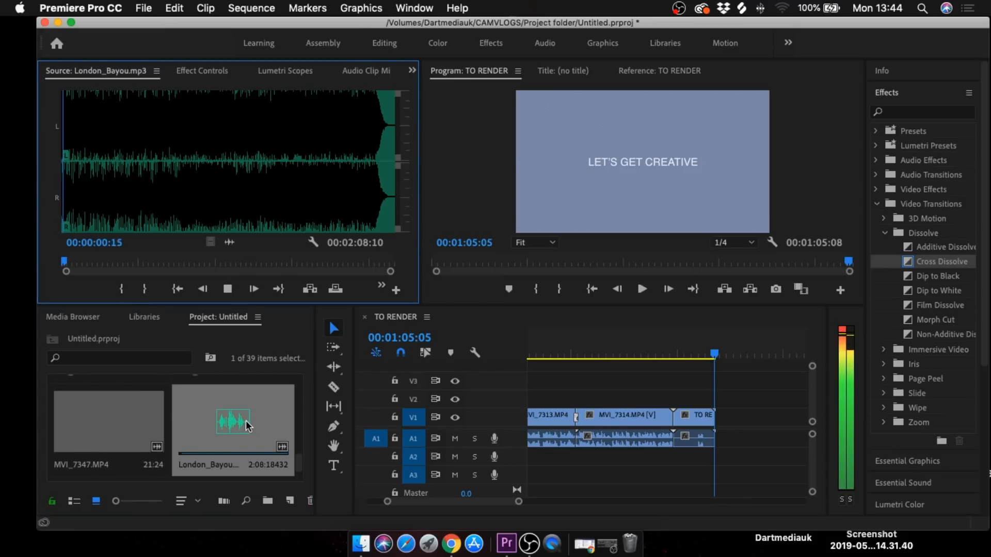
drag(245, 426, 673, 466)
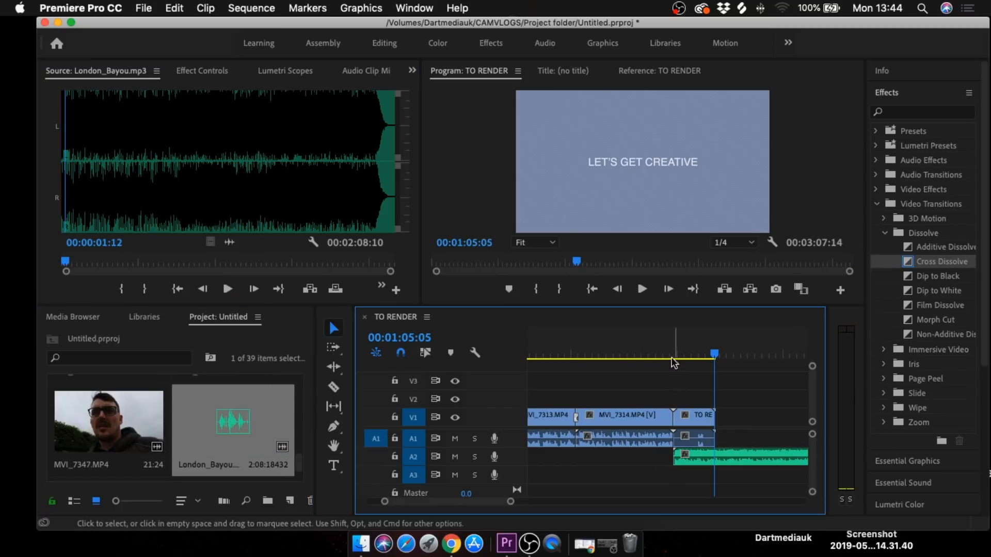
Step: Split London_Bayou.mp3 at the end of the TO RENDER.mp4 clip and delete the remaining music after it
drag(708, 352, 710, 349)
key(c)
click(715, 458)
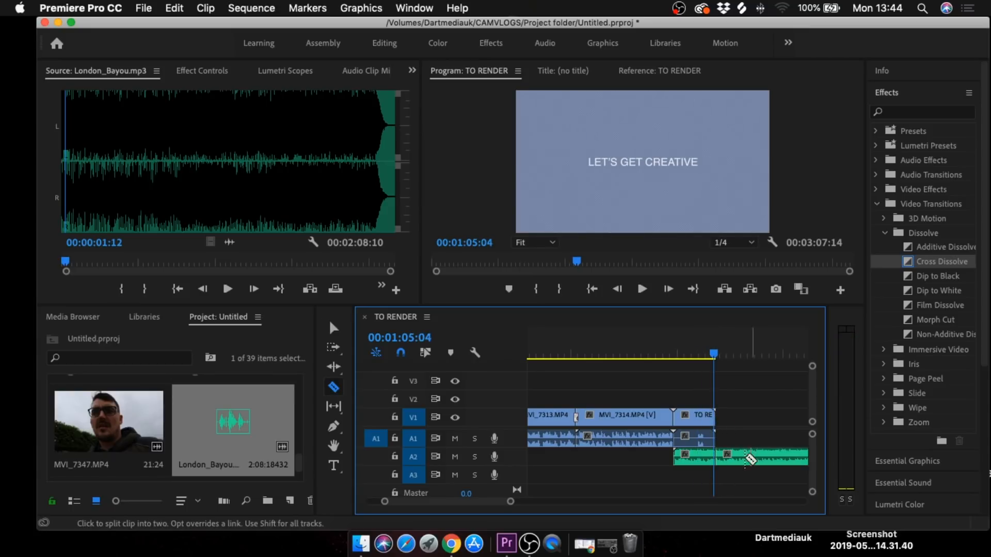
key(v)
click(738, 458)
key(Delete)
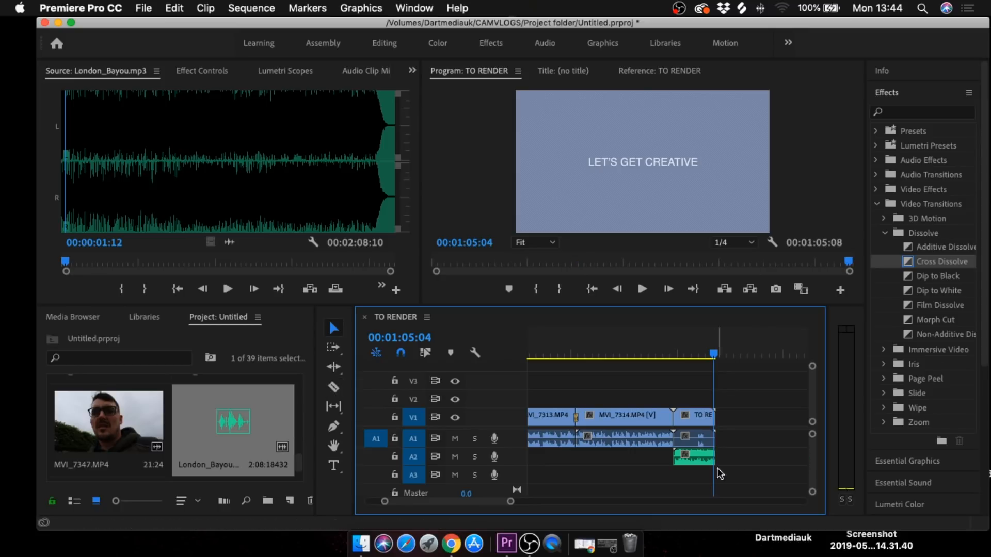
Step: Play the sequence from the end of the trimmed London_Bayou.mp3 music
drag(714, 355, 714, 354)
key(space)
key(space)
key(space)
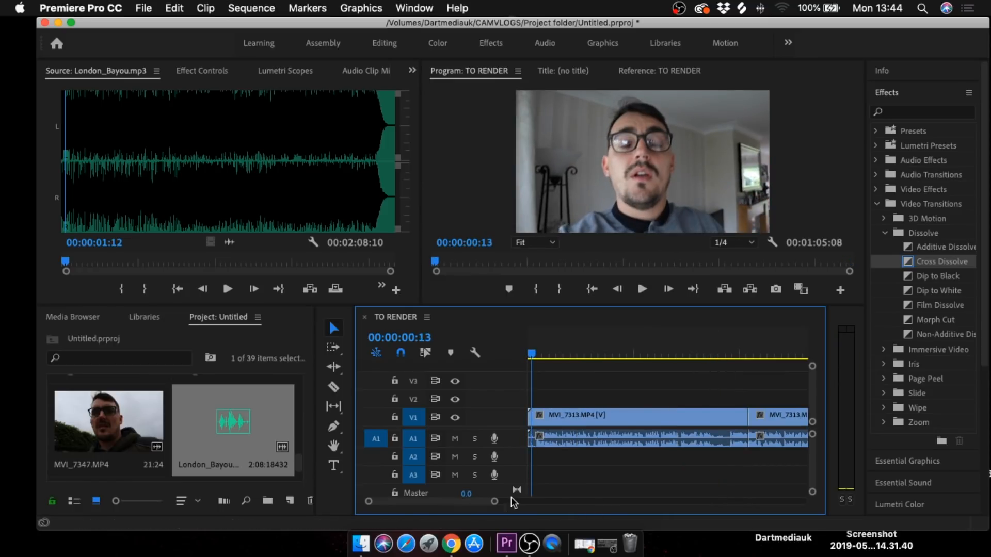
Step: Apply the Exponential Fade audio transition to the end of London_Bayou.mp3 on A2 and run a short playback
drag(491, 502, 536, 501)
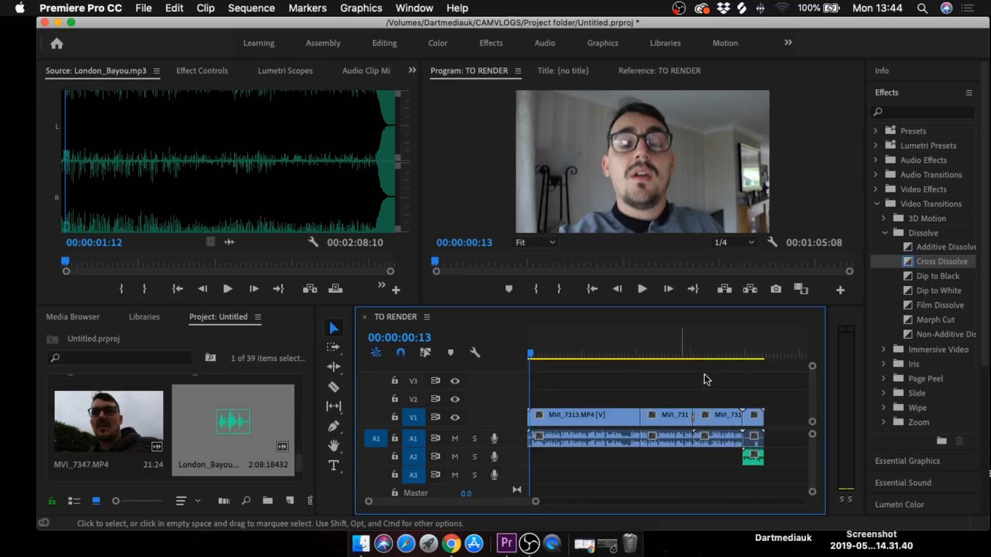
click(756, 354)
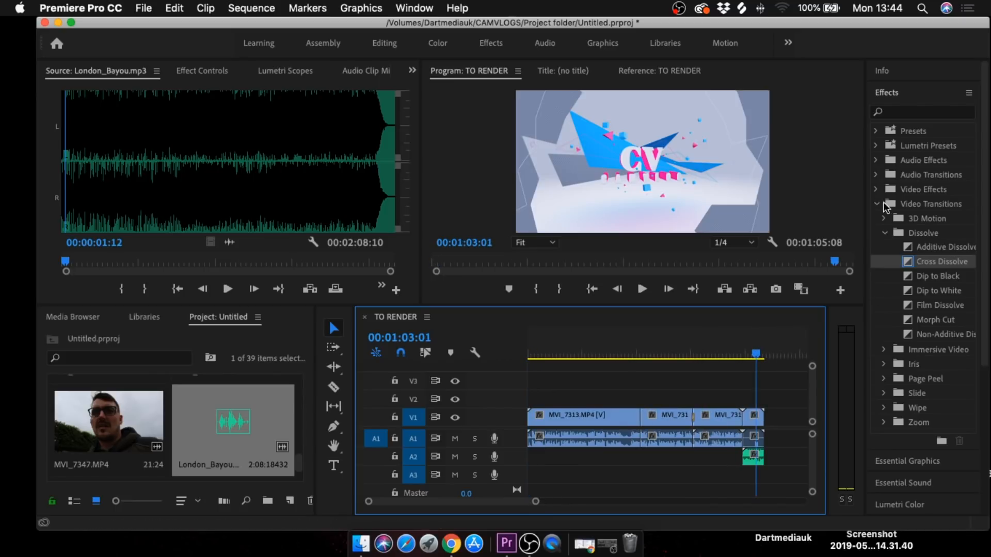
click(877, 204)
click(876, 175)
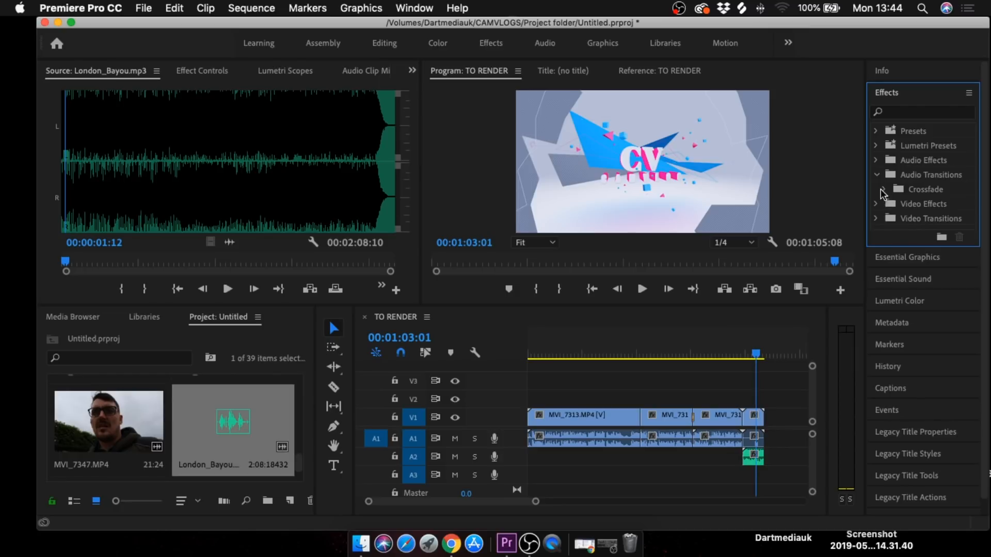
click(883, 189)
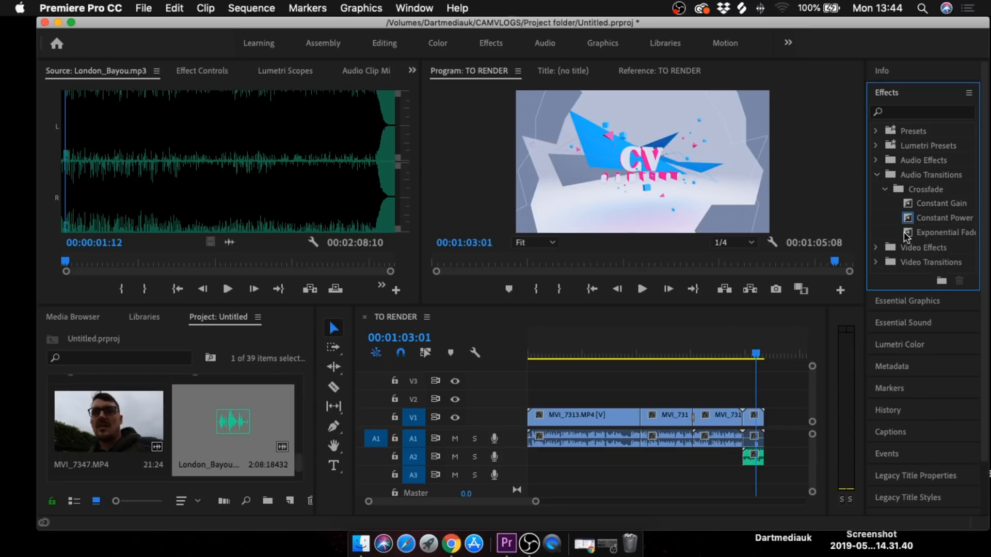
drag(537, 502, 486, 507)
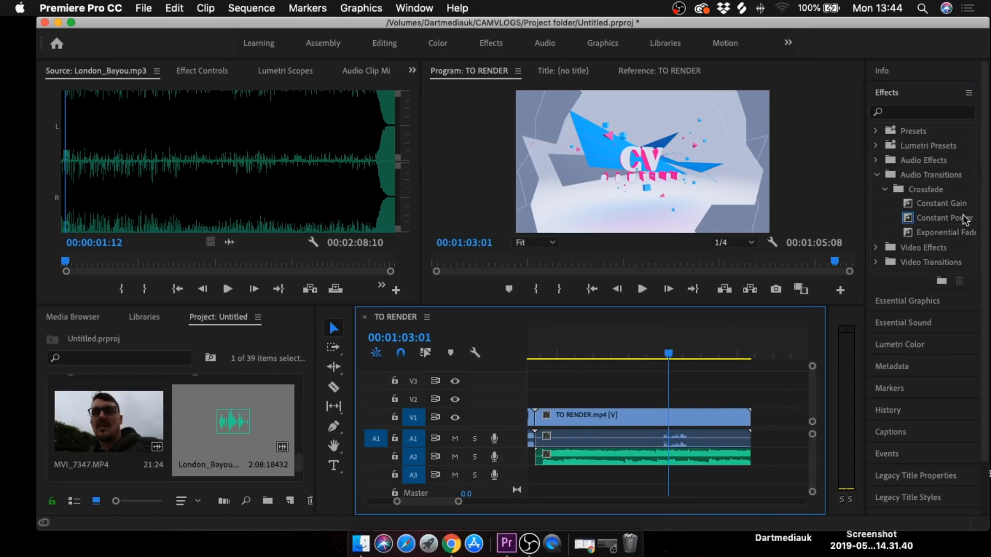
drag(942, 231, 738, 462)
key(space)
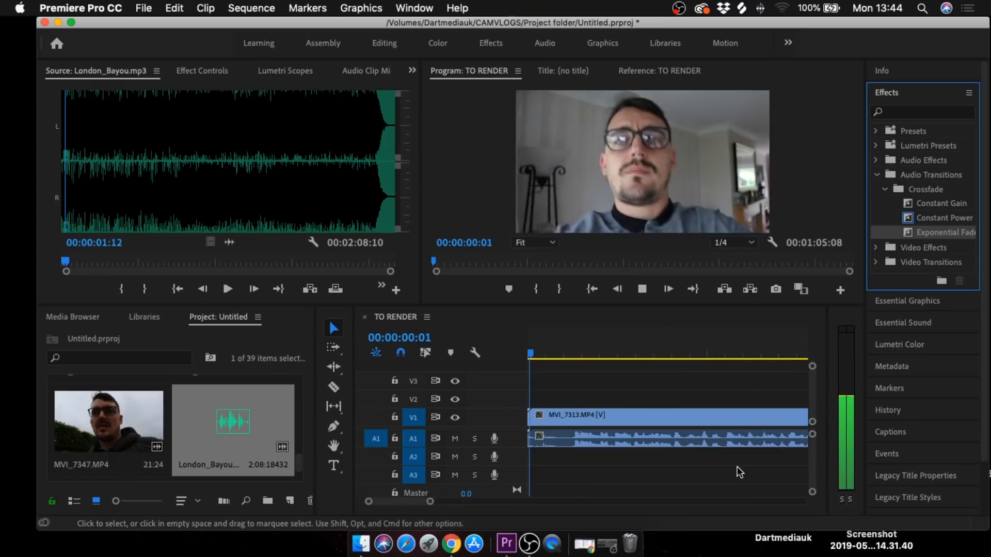
key(space)
Step: Append MVI_7316.MP4 to the sequence directly after the TO RENDER.mp4 clip
drag(432, 506, 593, 498)
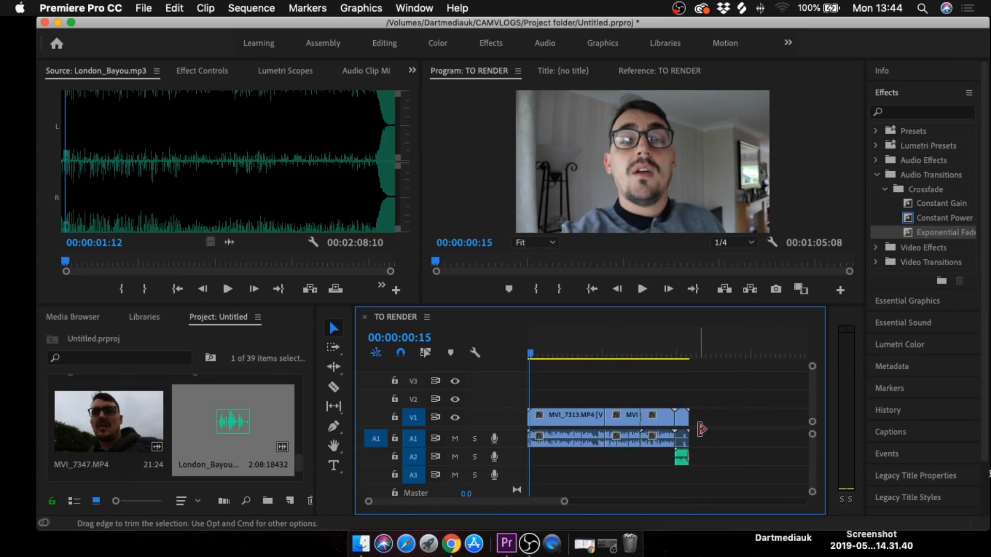
drag(300, 459, 300, 401)
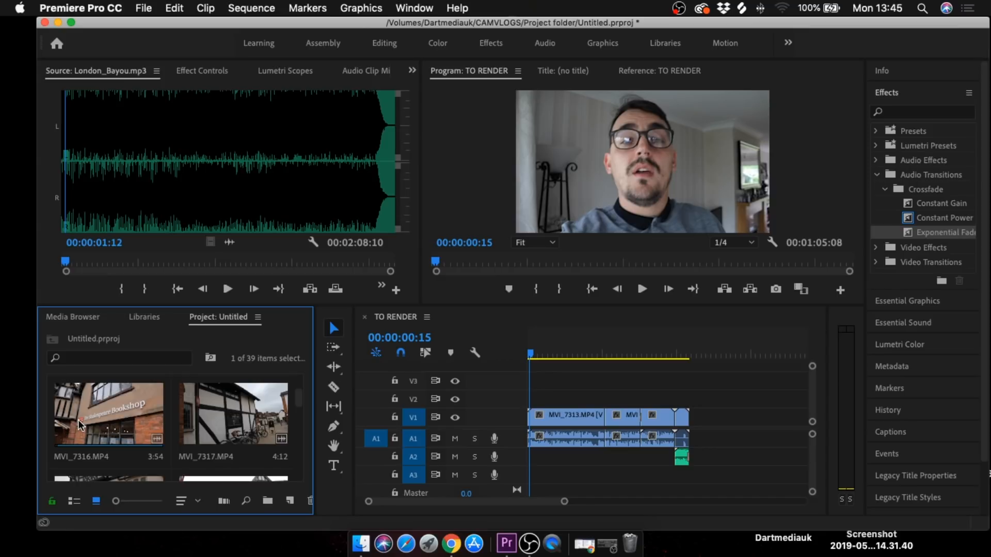
click(129, 413)
drag(128, 413, 692, 420)
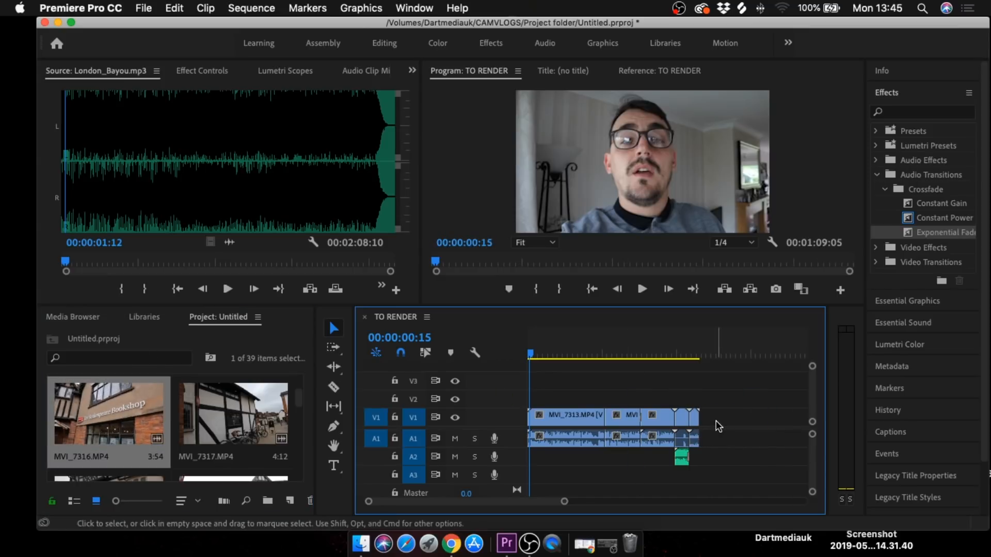
Step: Play from the TO RENDER.mp4 clip into MVI_7316.MP4 to check the music fade and the new clip's sound
click(685, 353)
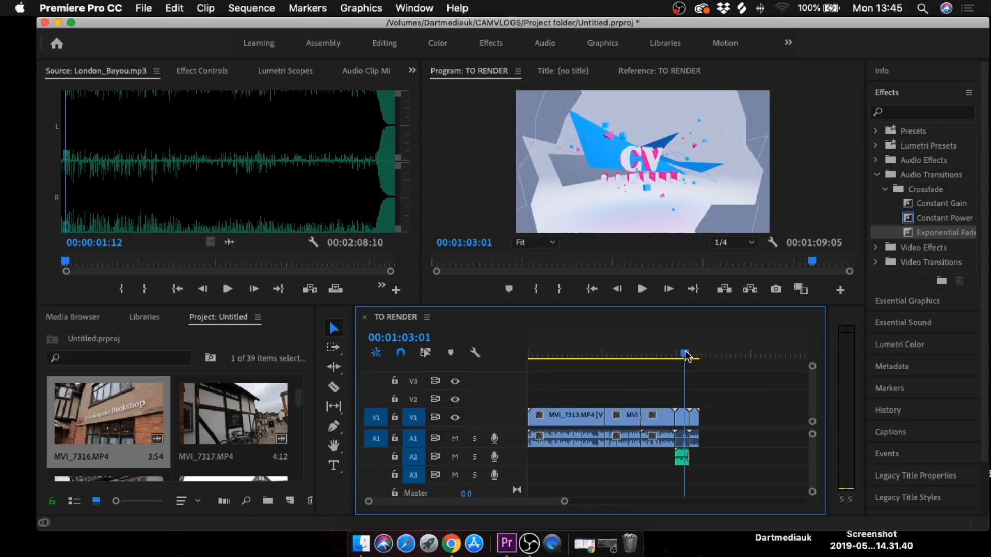
key(space)
drag(566, 502, 538, 505)
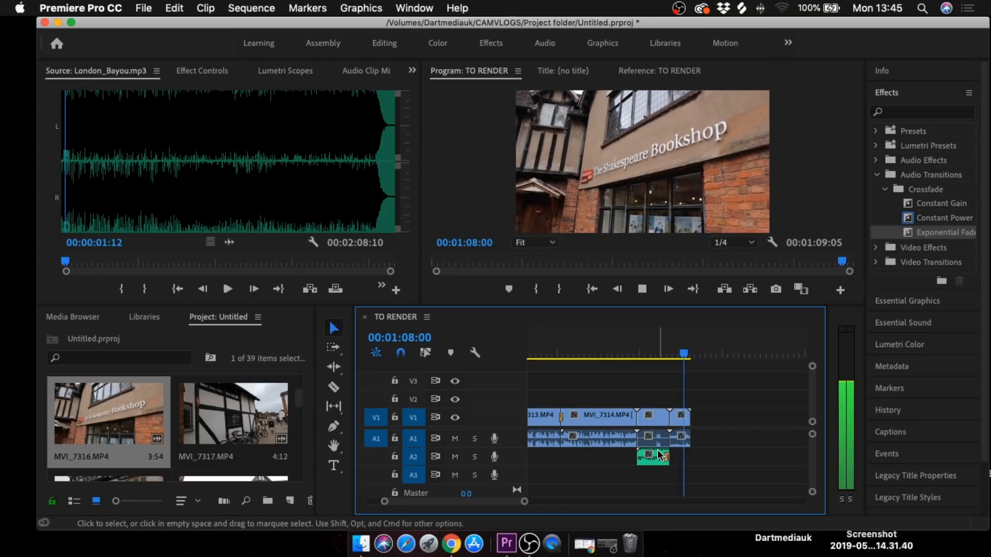
key(space)
click(684, 355)
drag(684, 352, 671, 353)
key(space)
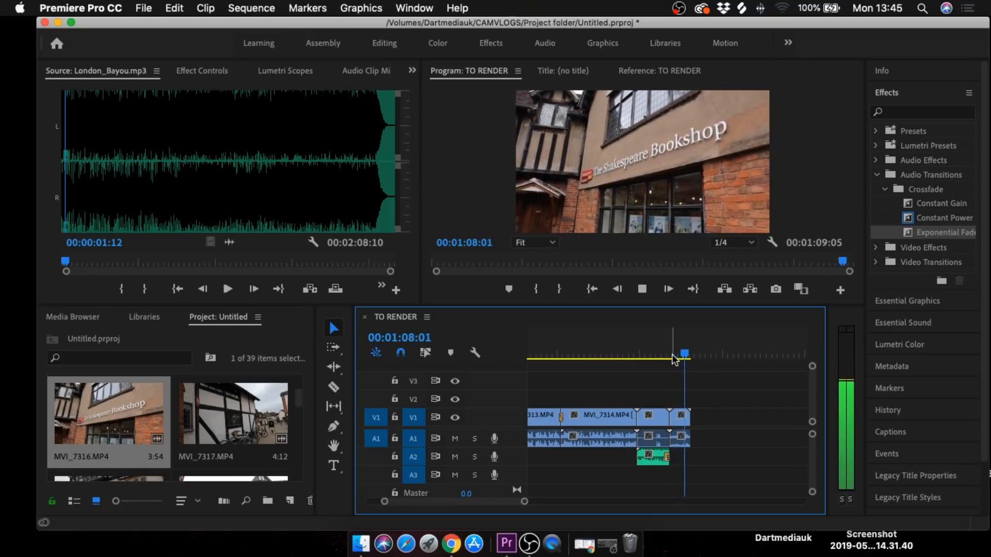
key(space)
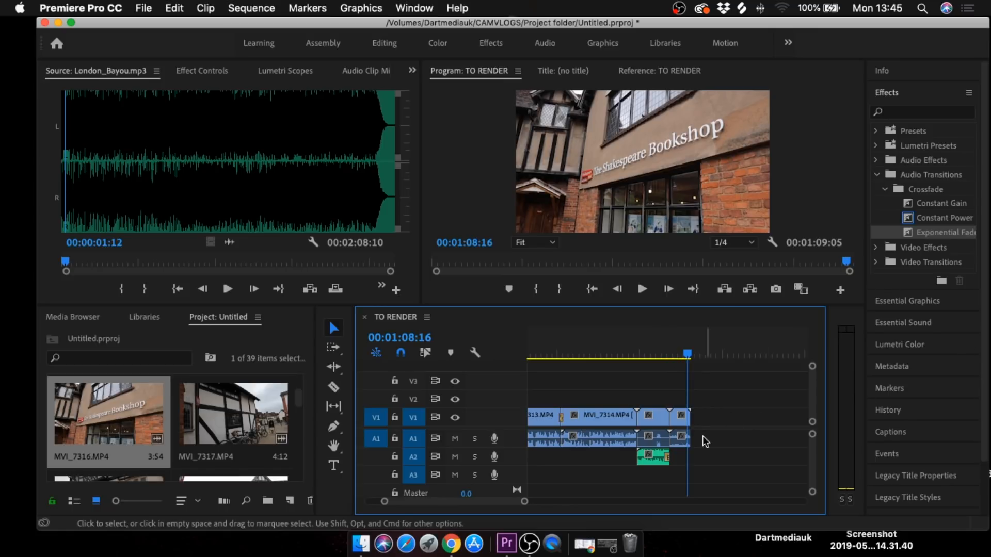
Step: Delete only the audio of MVI_7316.MP4 and place Key_to_Your_Heart.mp3 on A2 directly after London_Bayou.mp3
click(684, 438)
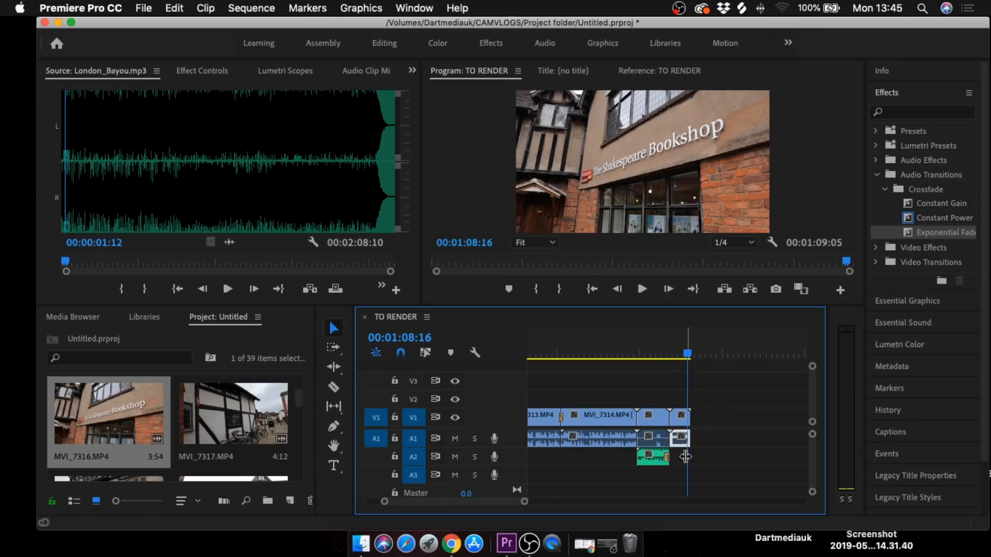
key(Delete)
mouse_move(297, 399)
mouse_down()
mouse_move(306, 482)
mouse_move(305, 398)
mouse_up()
drag(235, 387, 676, 457)
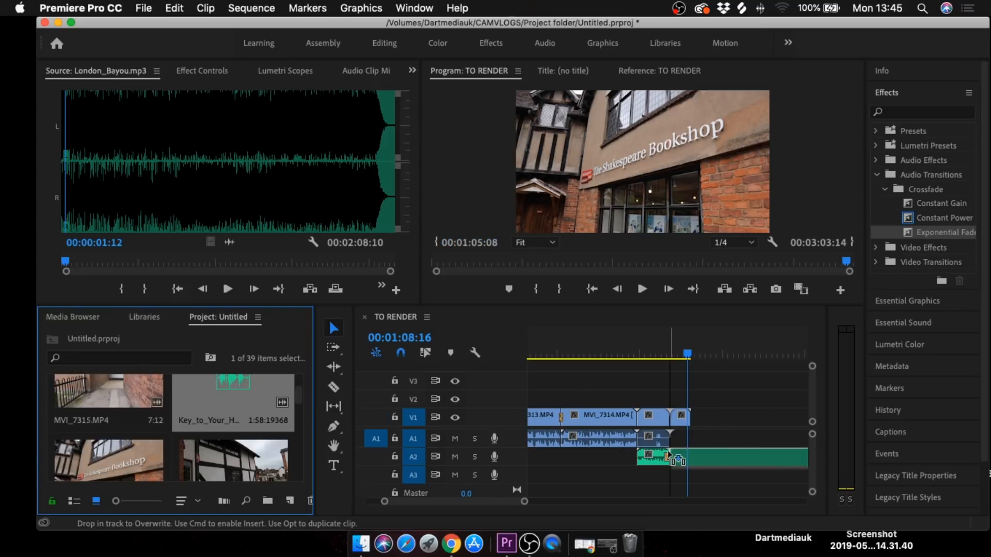
Step: Play across the join between London_Bayou.mp3 and Key_to_Your_Heart.mp3, and return the playhead to the start of MVI_7316.MP4
click(676, 355)
click(667, 355)
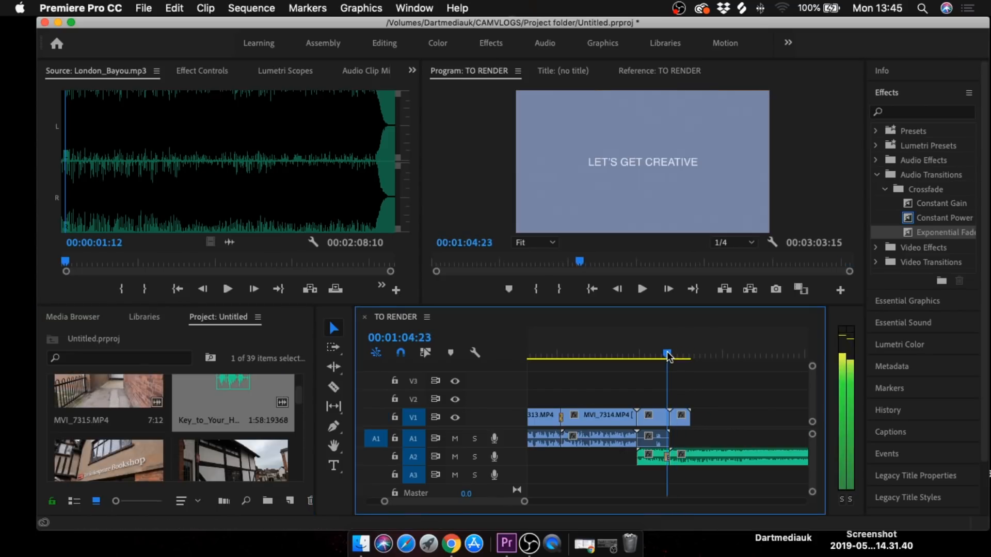
key(space)
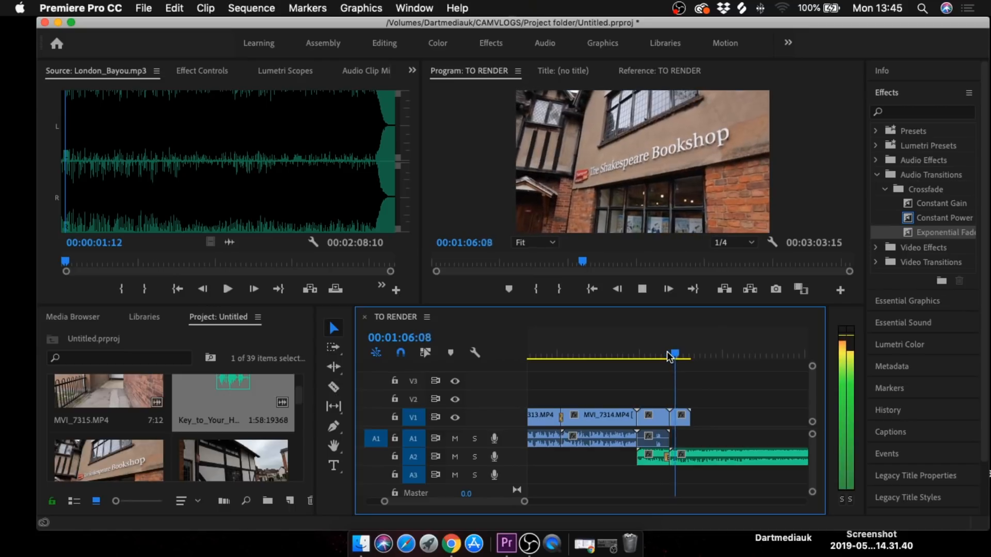
key(space)
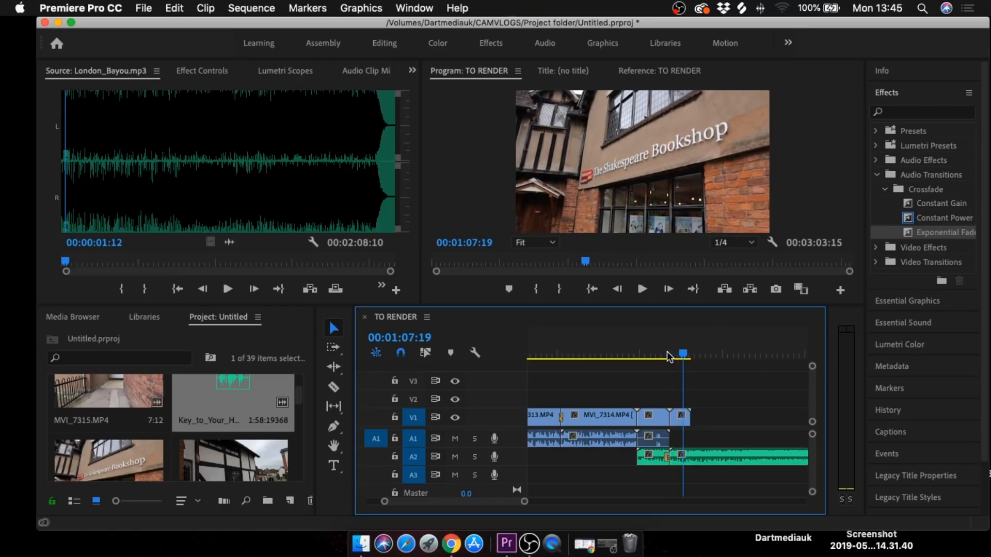
click(689, 354)
drag(688, 354, 669, 354)
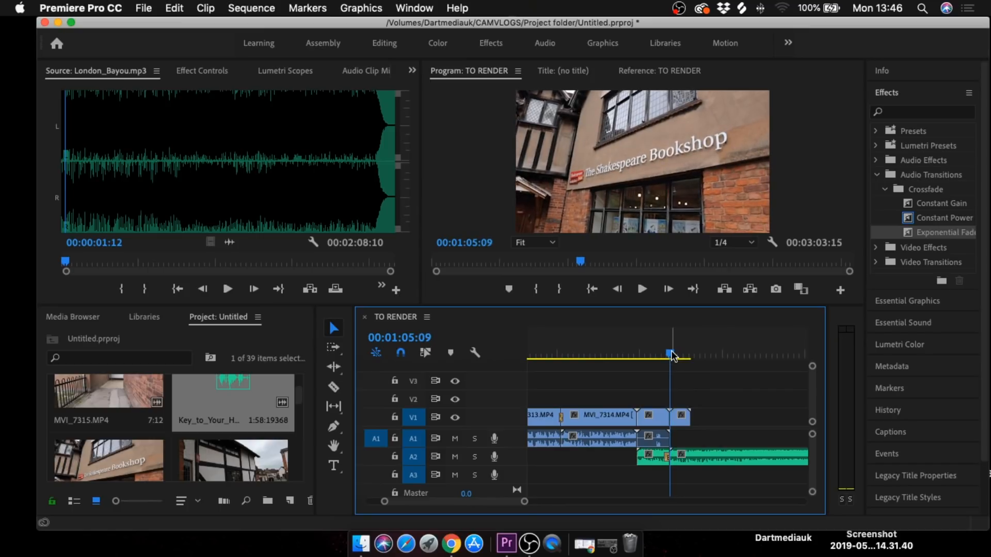
drag(525, 502, 497, 501)
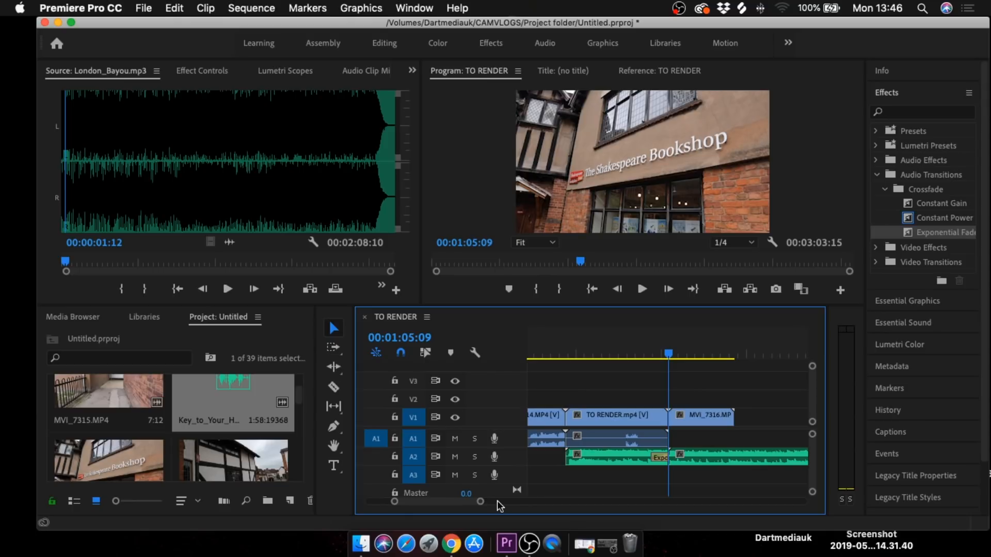
Step: Play MVI_7316.MP4 to find the cut point, split it at 00:01:08:21, and delete the part after the cut
key(space)
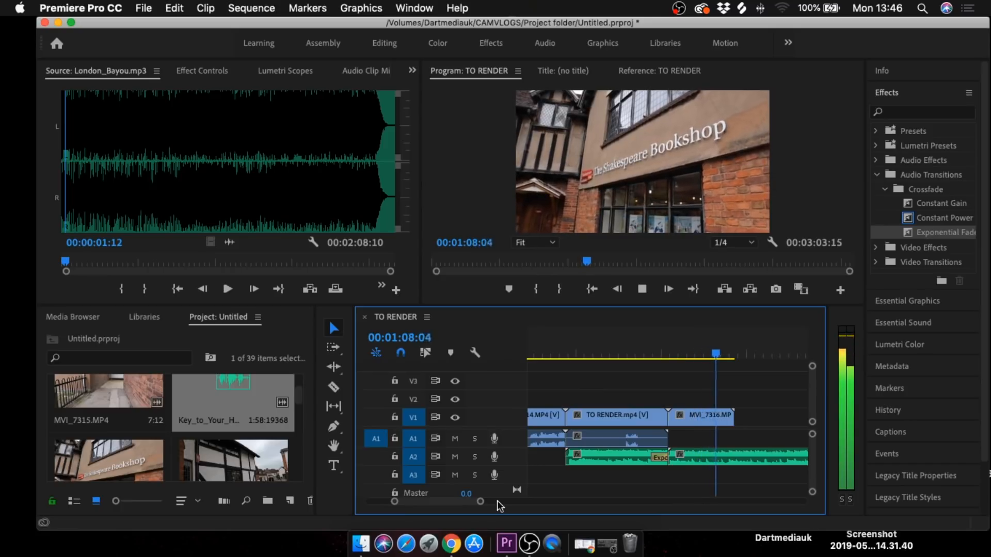
key(space)
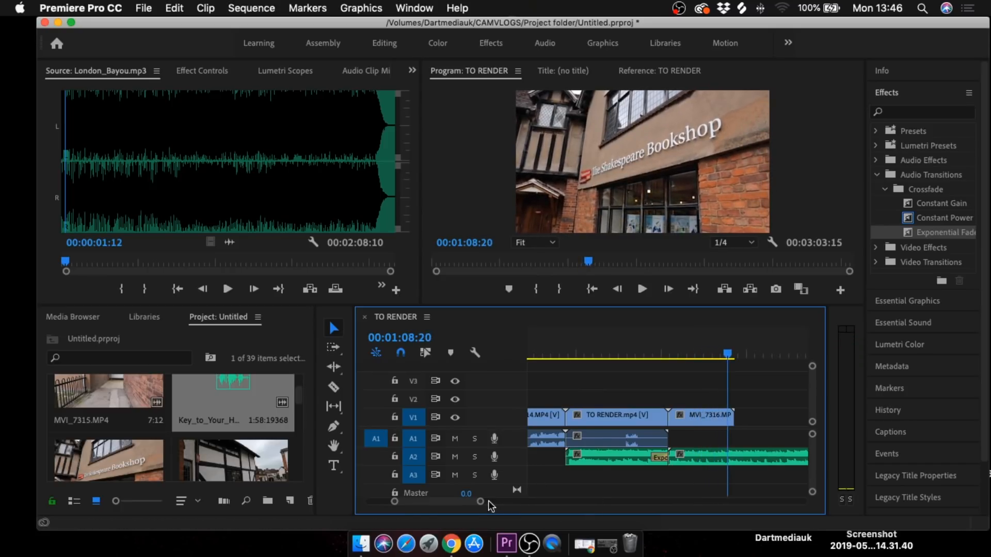
mouse_move(474, 501)
mouse_down()
mouse_move(457, 507)
mouse_move(496, 506)
mouse_move(459, 511)
mouse_move(467, 510)
mouse_up()
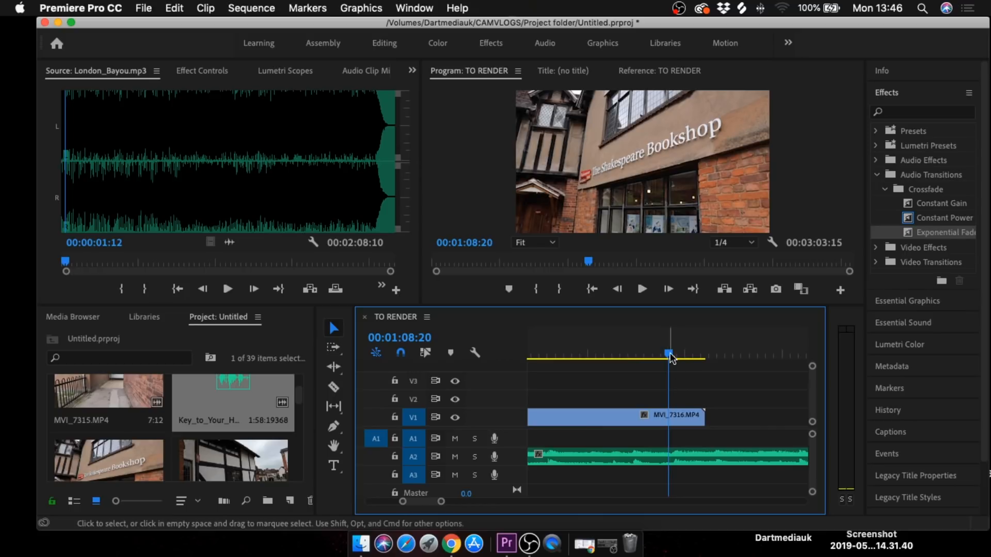
drag(670, 354, 673, 353)
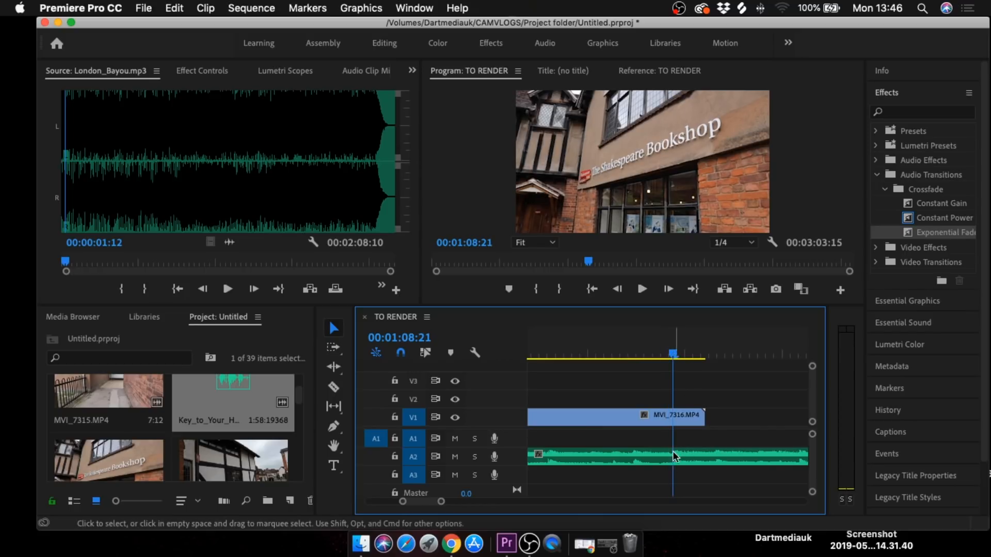
key(c)
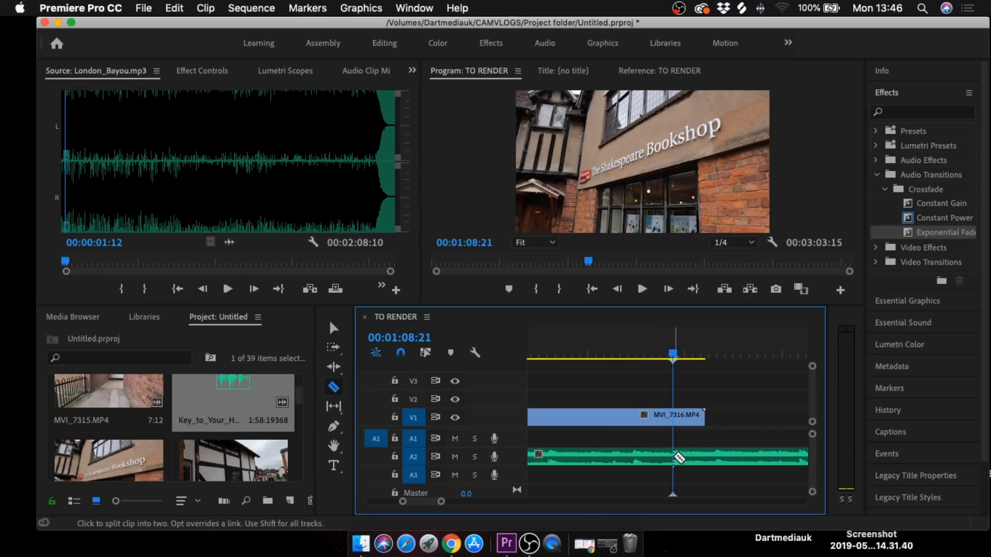
click(673, 417)
key(v)
key(Delete)
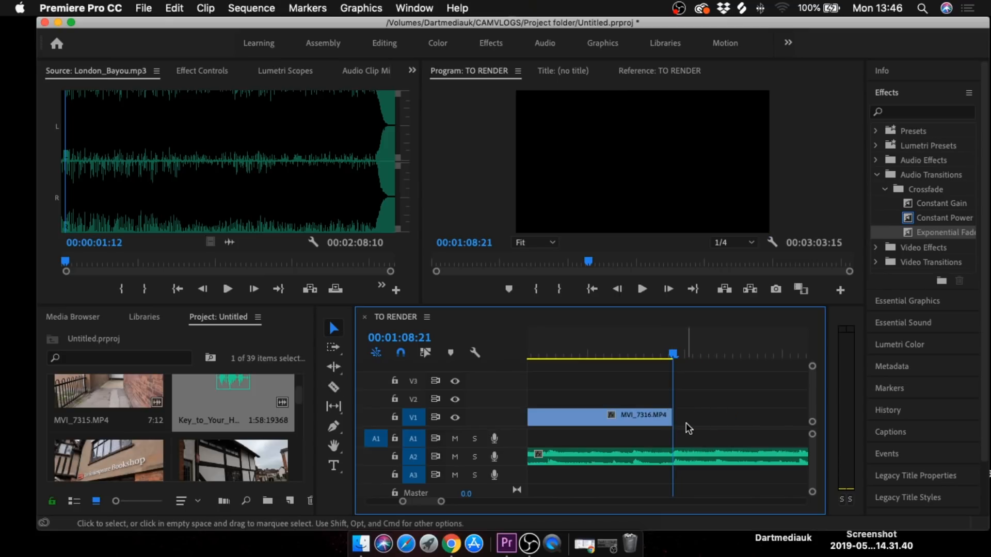
Step: Play the shortened MVI_7316.MP4 from near its start to check how steady the footage is
drag(444, 506, 463, 502)
drag(669, 353, 600, 355)
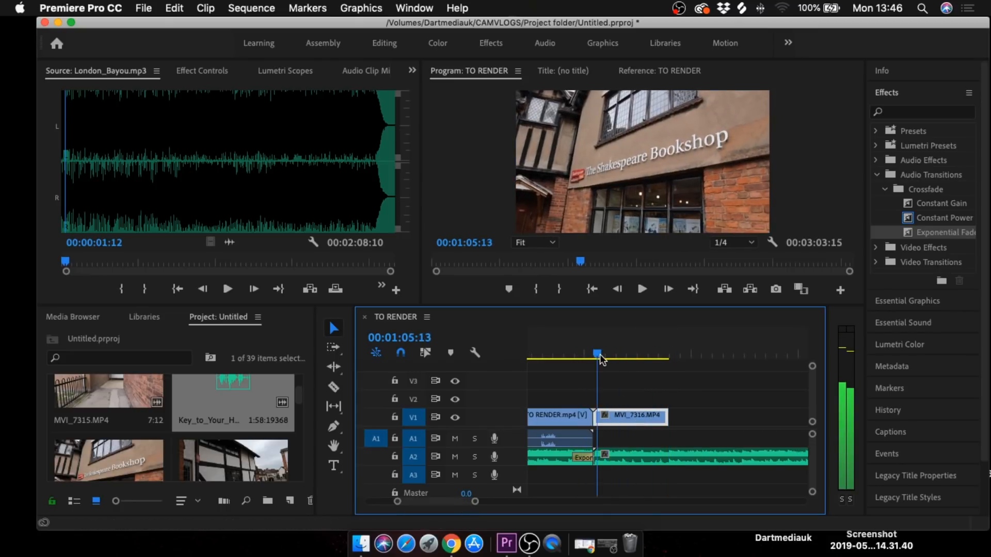
key(space)
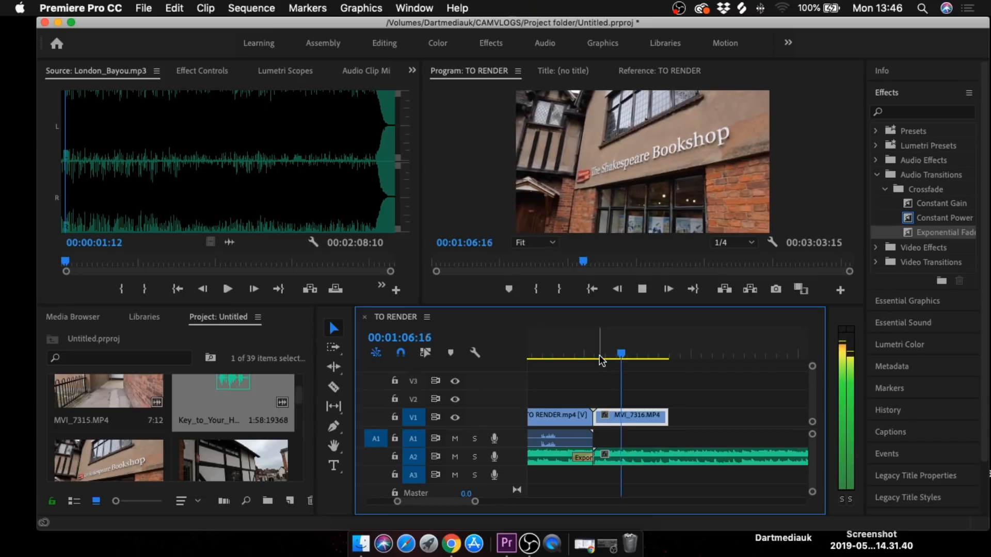
key(space)
drag(637, 355, 621, 355)
Step: Search the effects for "warp" and apply Warp Stabilizer to MVI_7316.MP4 in the sequence
click(877, 175)
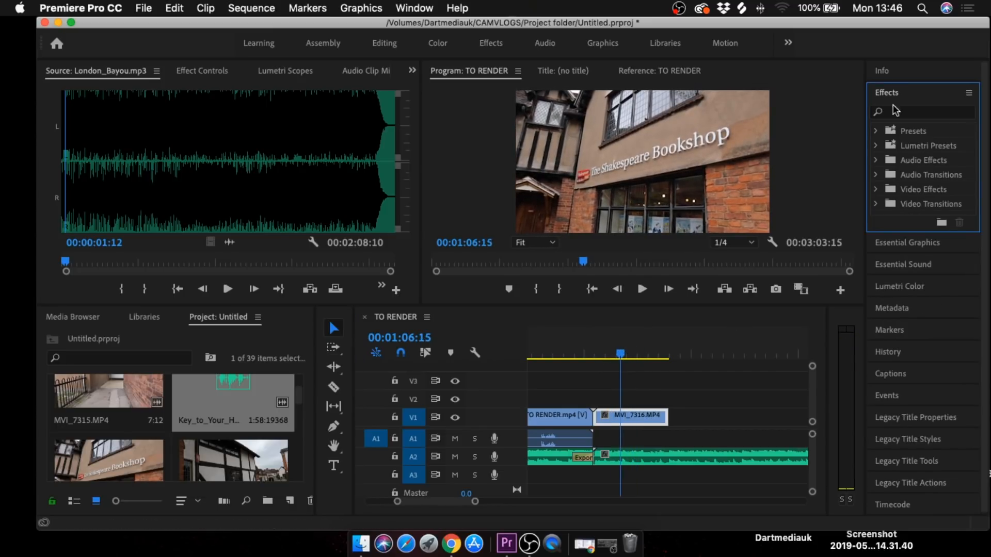
click(896, 110)
text(warp)
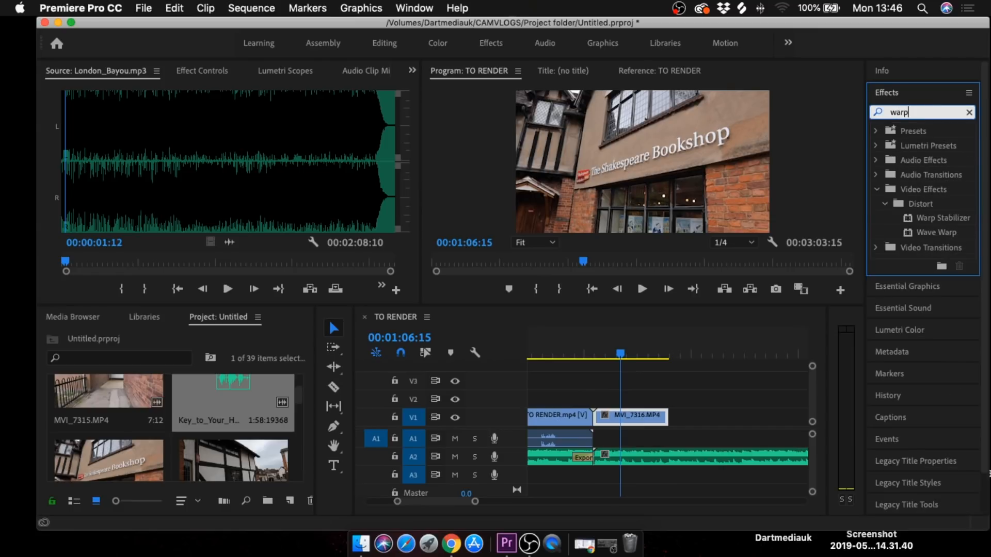
key(Return)
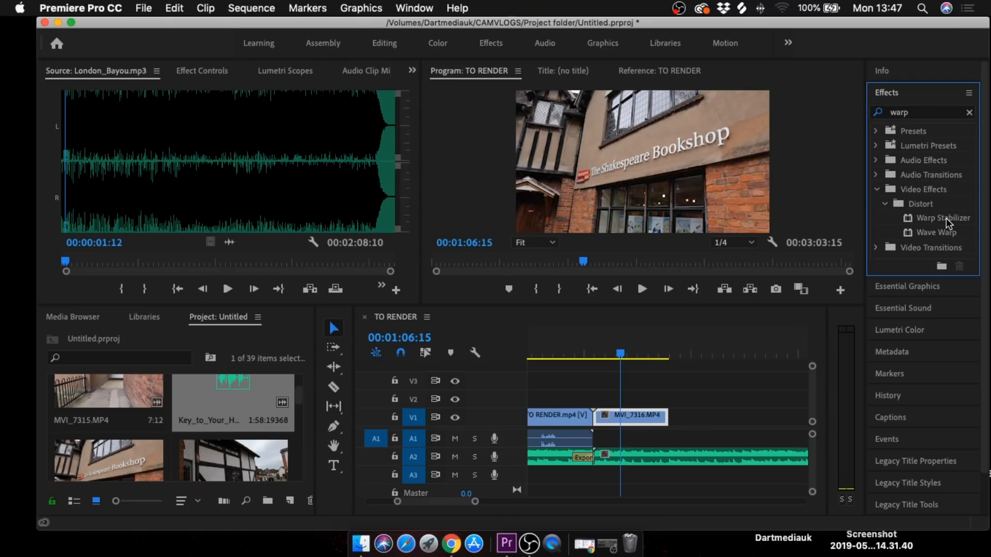
click(919, 218)
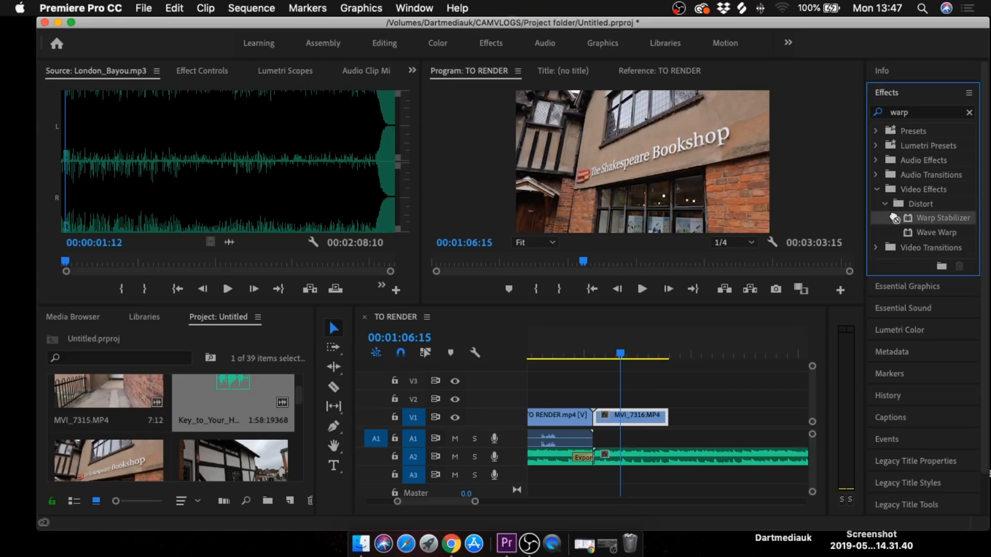
drag(684, 342, 634, 417)
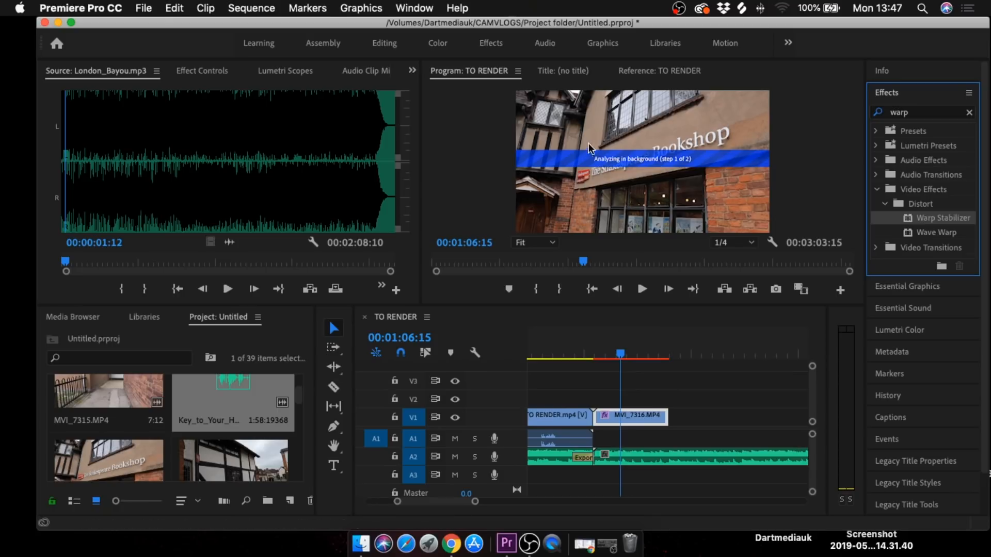
Step: Show the Warp Stabilizer settings of MVI_7316.MP4 and play the stabilized clip from its start
click(212, 72)
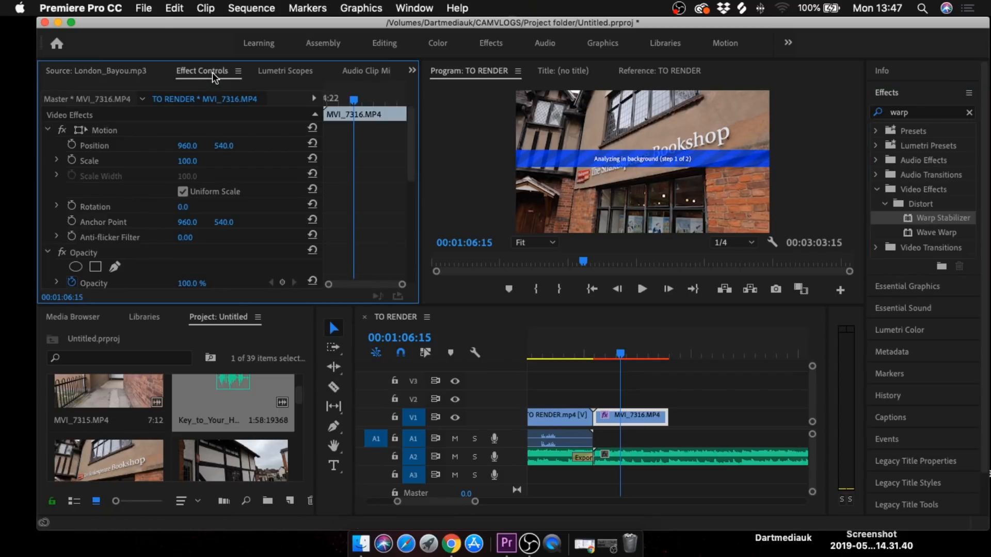
scroll(176, 258, down, 5)
scroll(165, 242, down, 4)
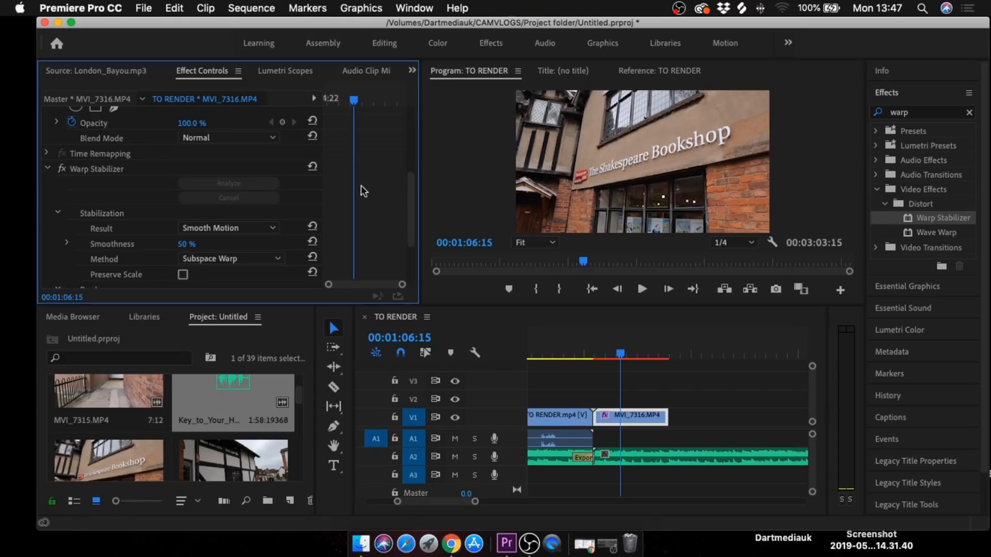
drag(621, 355, 594, 356)
key(space)
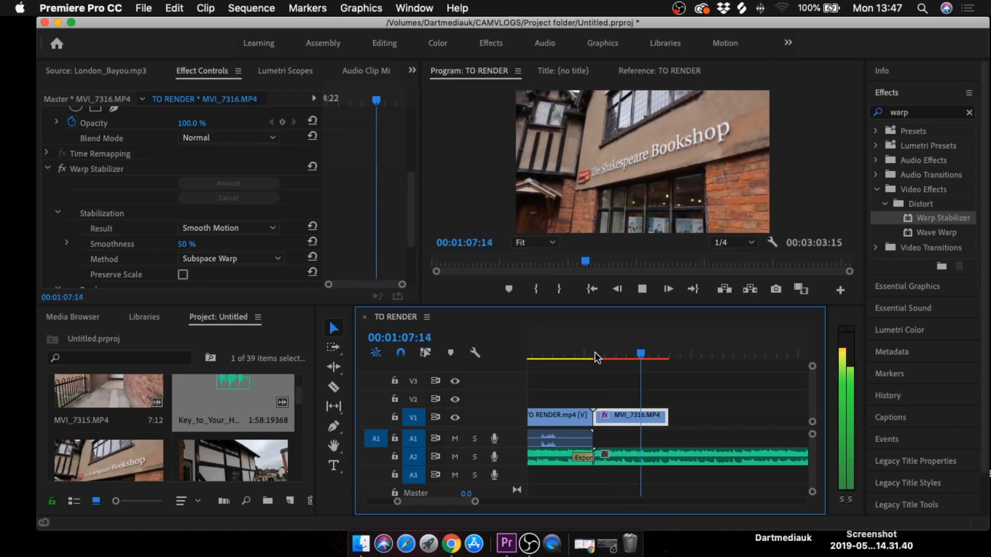
key(space)
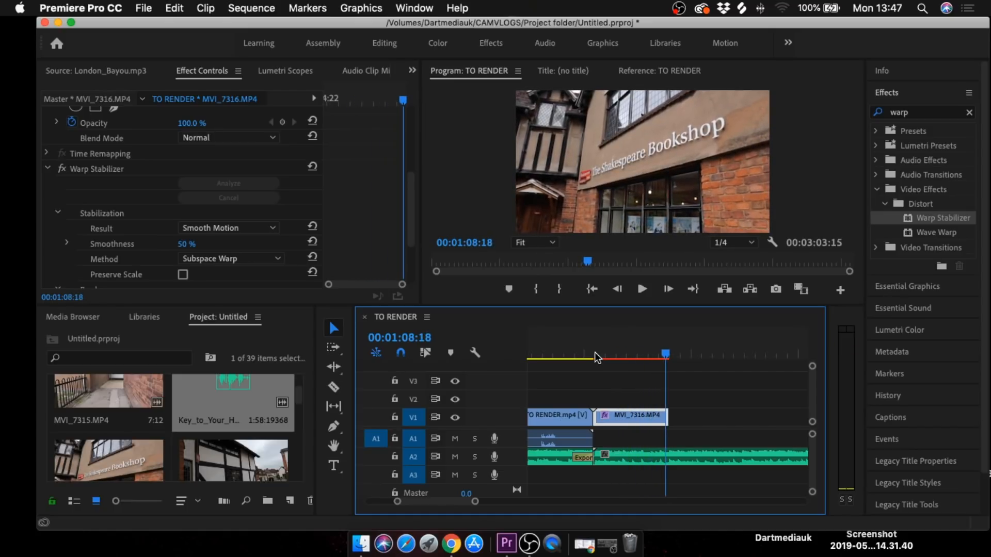
Step: Trim the end of MVI_7316.MP4 to 00:01:08:18 and play the clip again from its start
drag(672, 418, 670, 419)
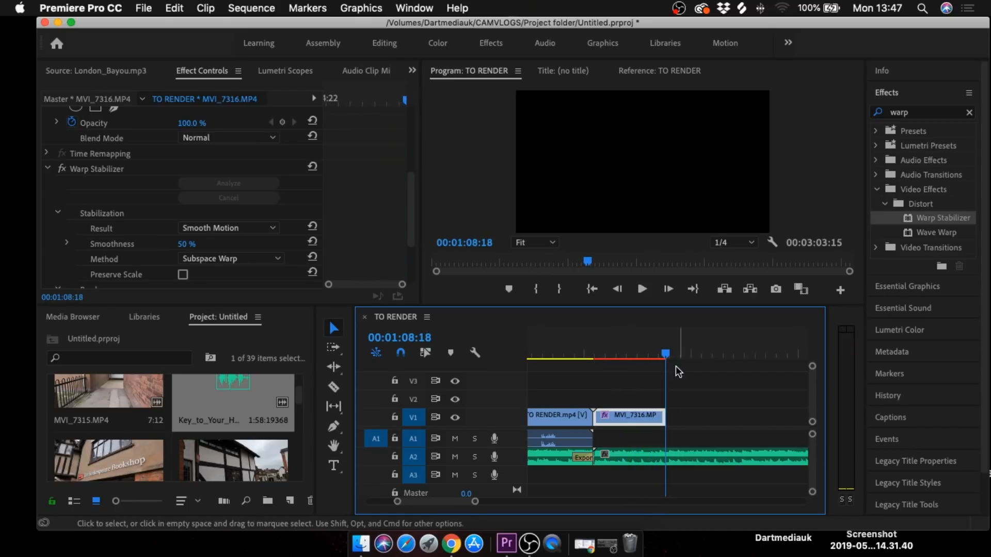
drag(671, 355, 596, 355)
key(space)
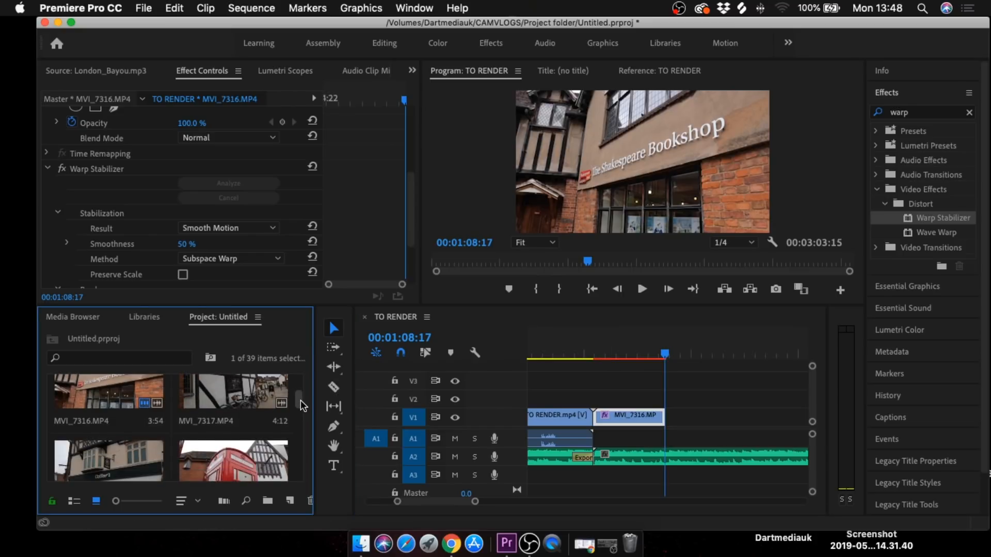
Step: Append MVI_7318.MP4 to the sequence directly after MVI_7316.MP4
scroll(300, 400, down, 2)
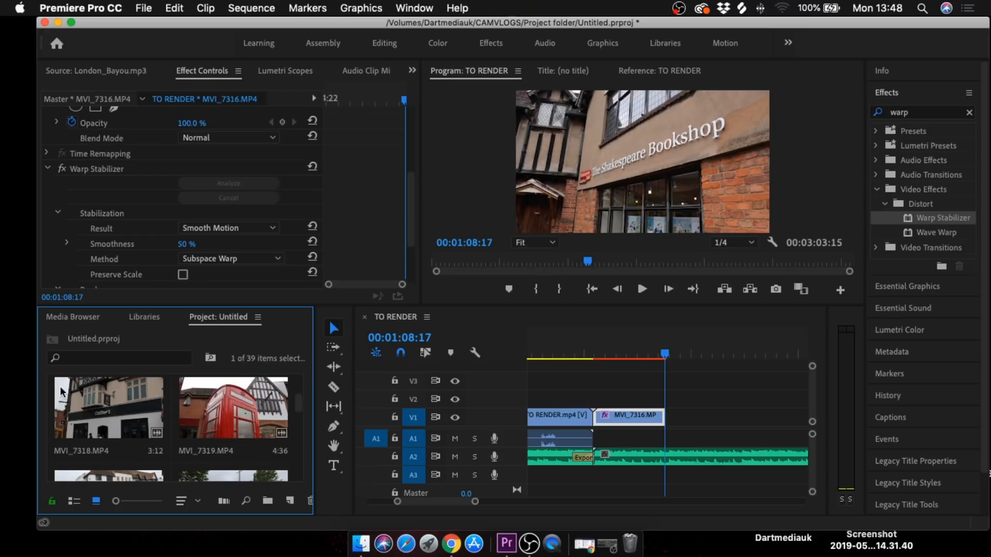
click(94, 416)
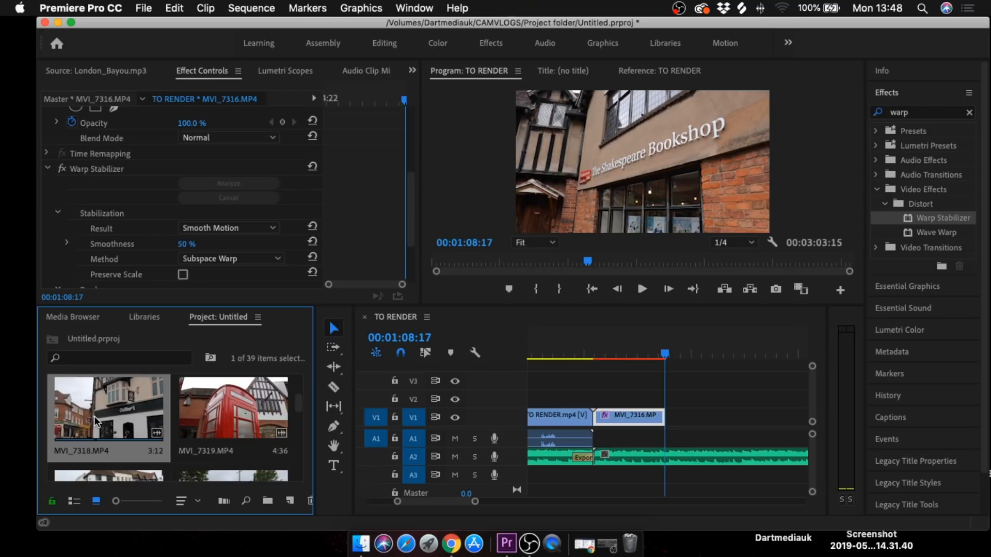
drag(579, 351, 671, 413)
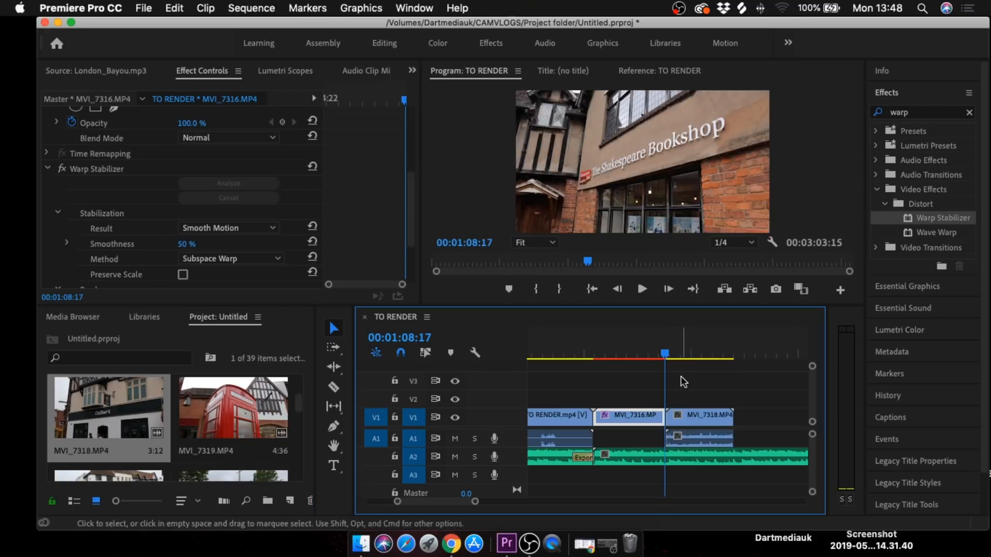
Step: Turn linked selection on, select MVI_7318.MP4 together with its audio, and turn linked selection off again
click(685, 437)
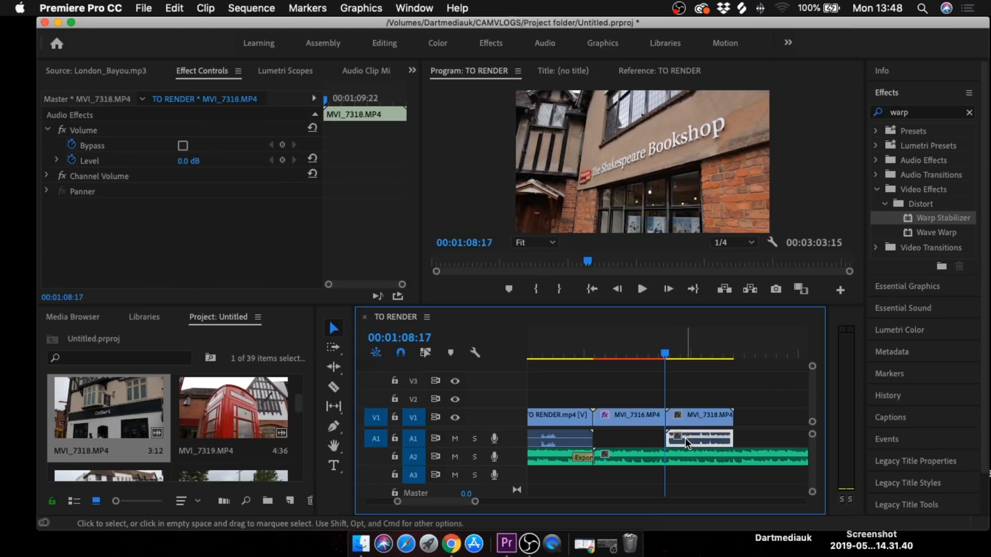
click(746, 427)
click(721, 435)
click(427, 352)
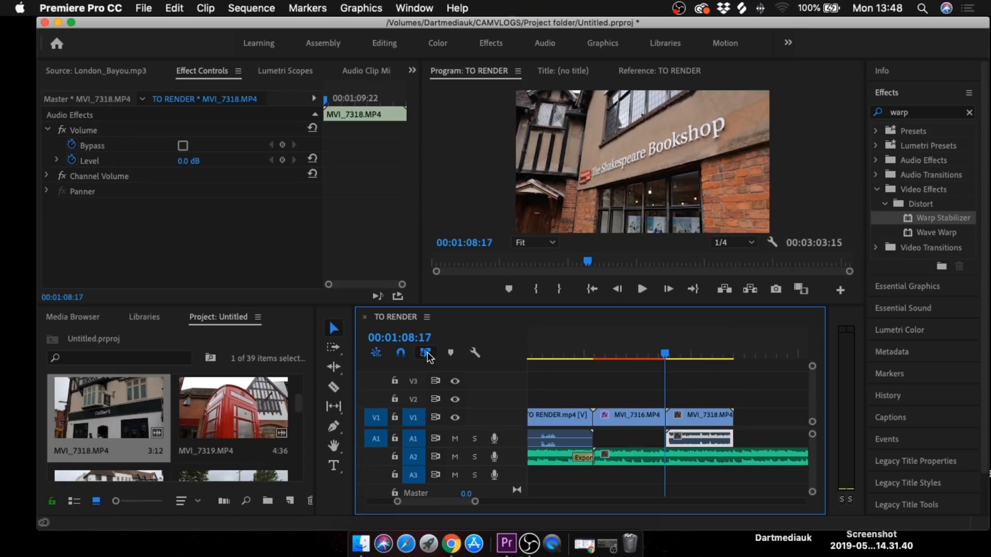
click(694, 380)
click(714, 414)
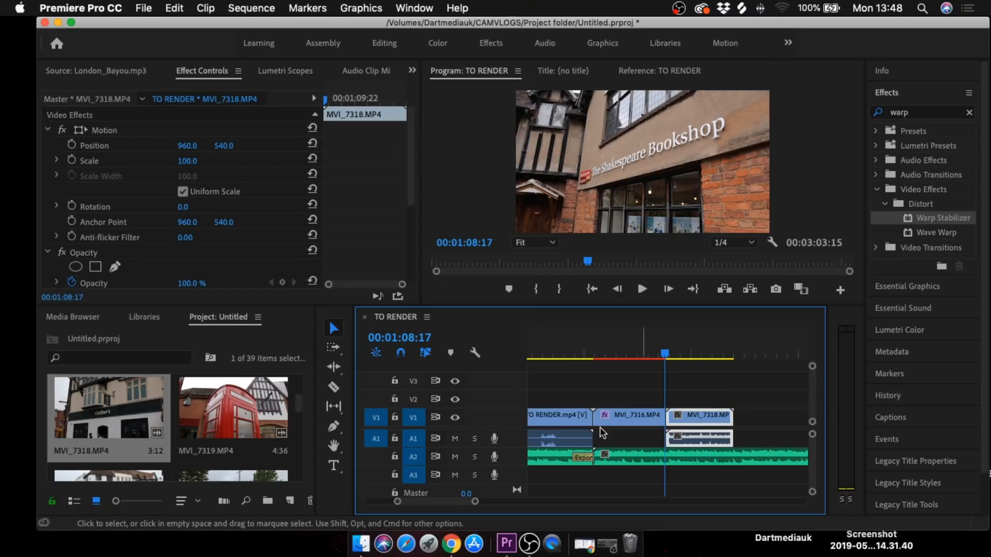
click(425, 352)
click(755, 381)
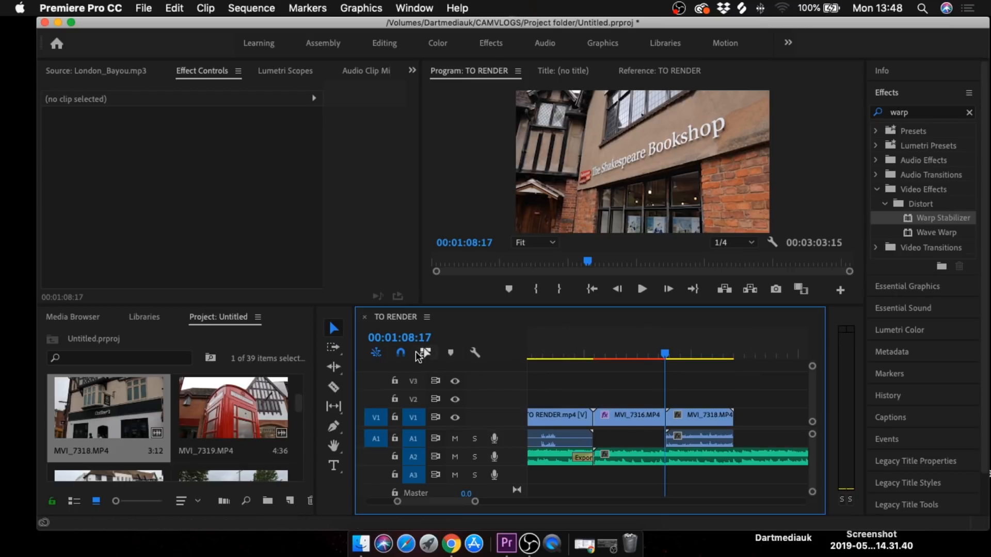
Step: Delete only the audio of MVI_7318.MP4 from track A1
click(699, 440)
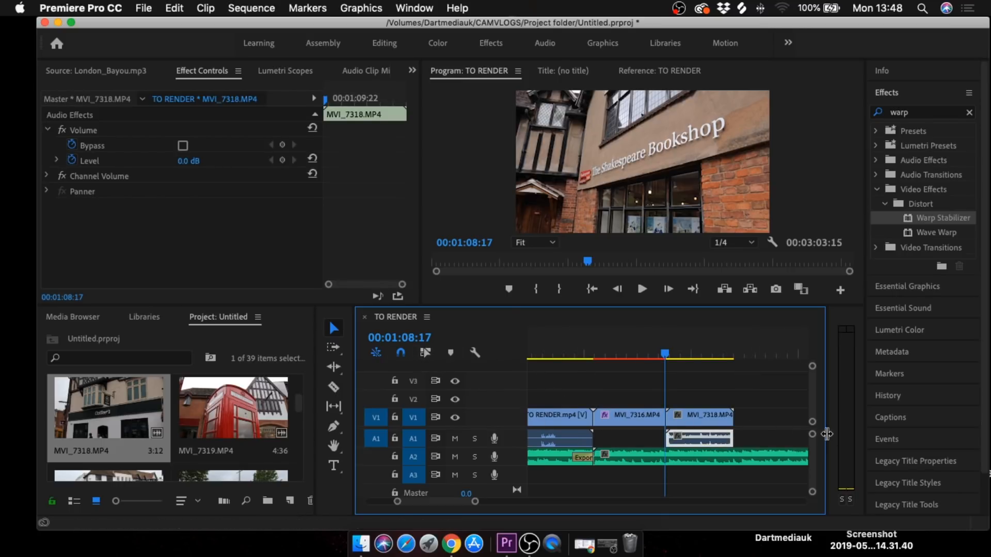
key(Delete)
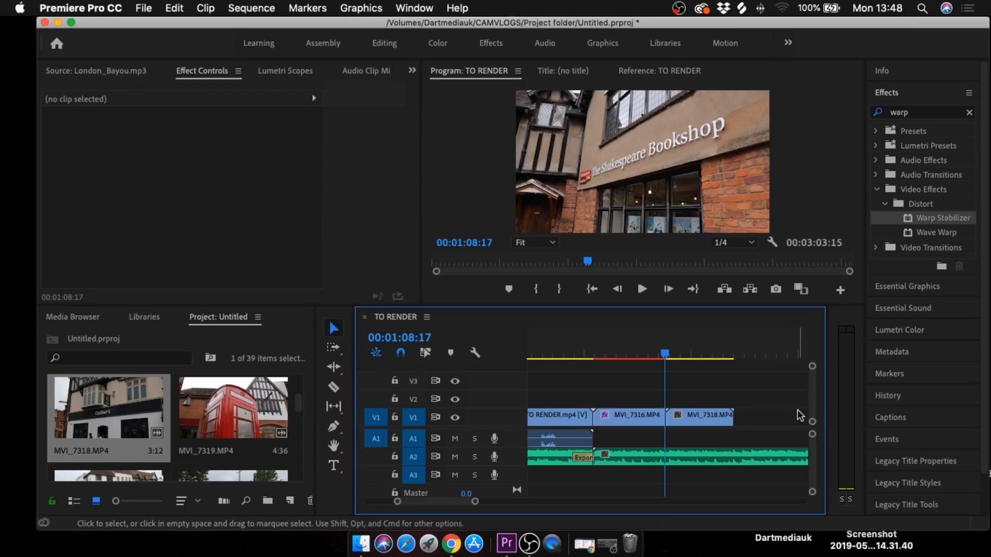
mouse_move(665, 354)
mouse_down()
mouse_move(708, 355)
mouse_move(664, 354)
mouse_up()
click(377, 354)
click(375, 354)
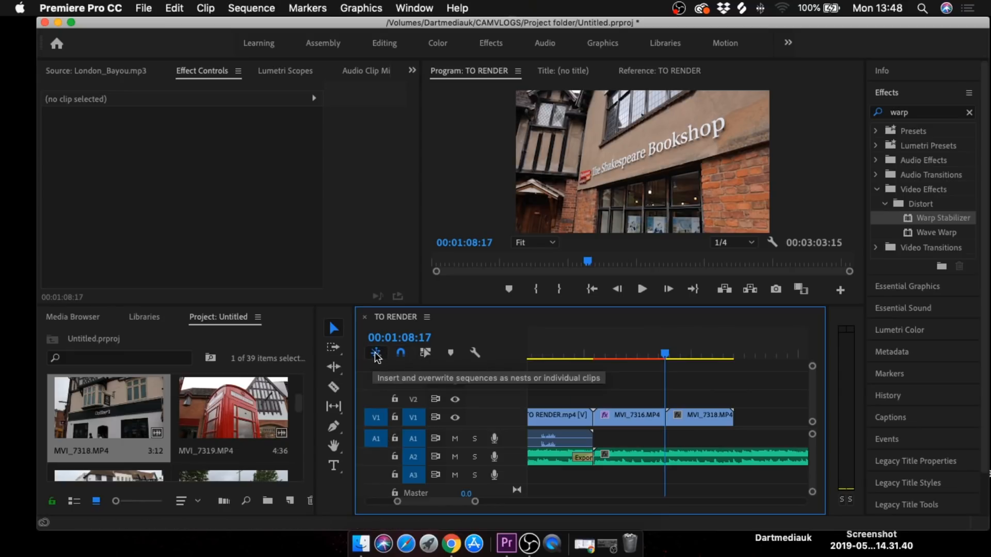
click(376, 356)
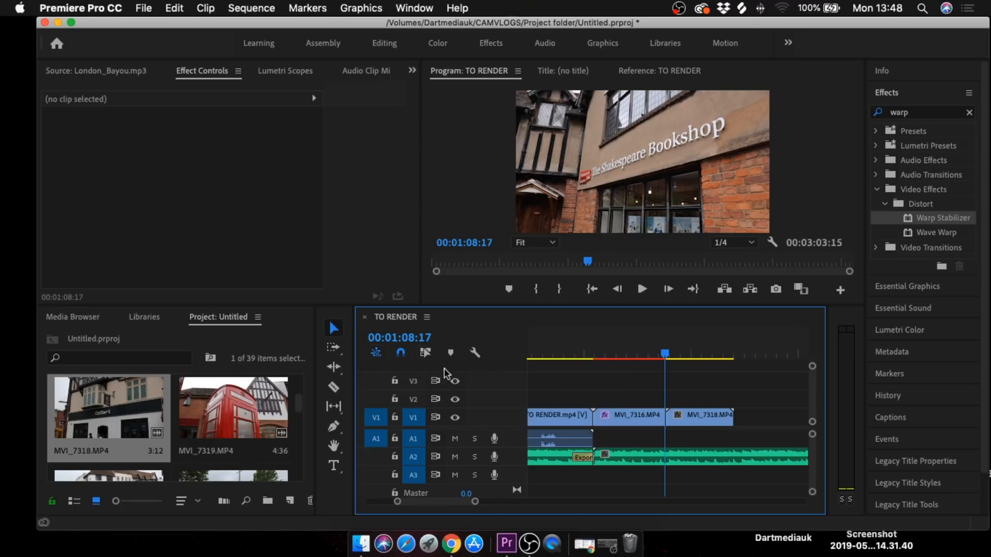
Step: Trim the start of MVI_7318.MP4 to 00:01:09:06 with the gap to MVI_7316.MP4 closed, and play the result
key(space)
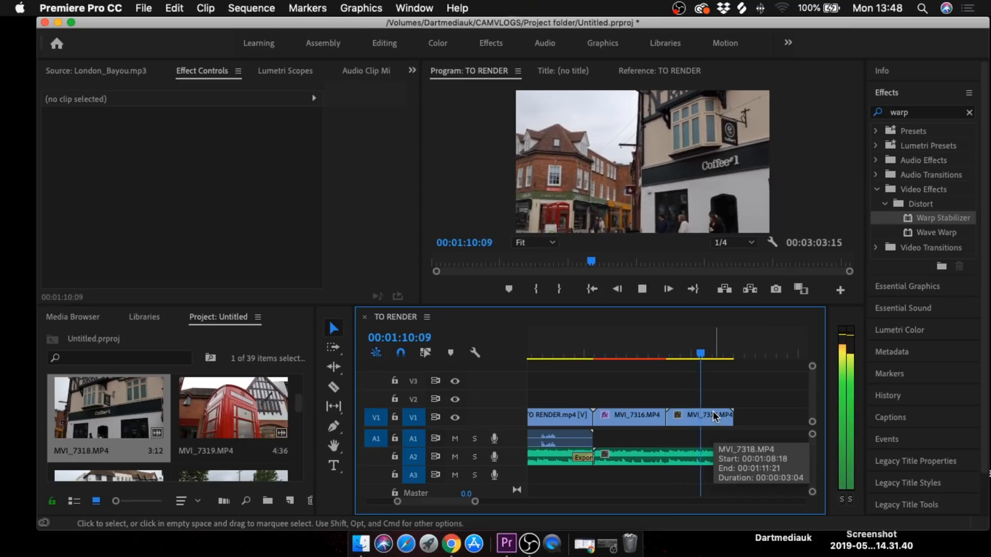
key(space)
drag(713, 358, 677, 368)
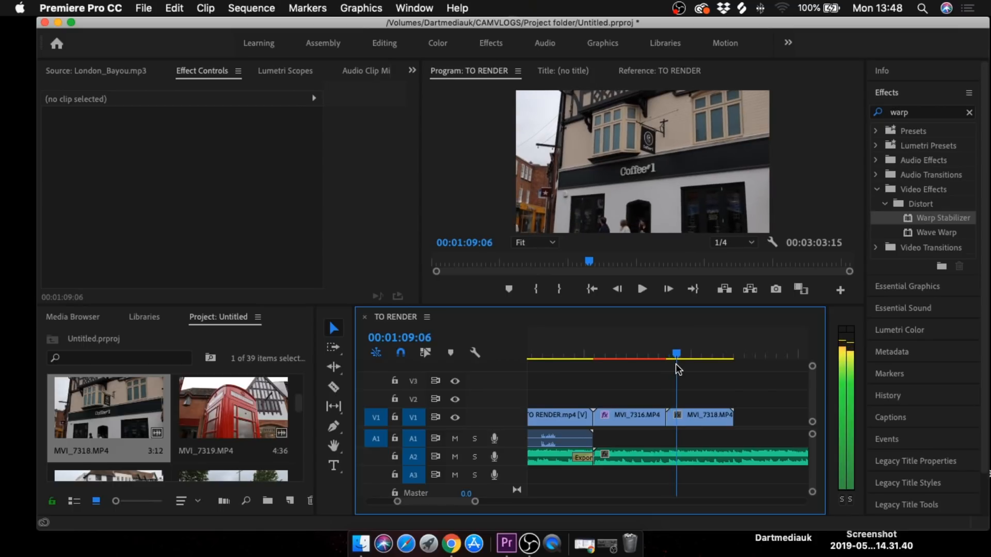
drag(673, 417, 688, 417)
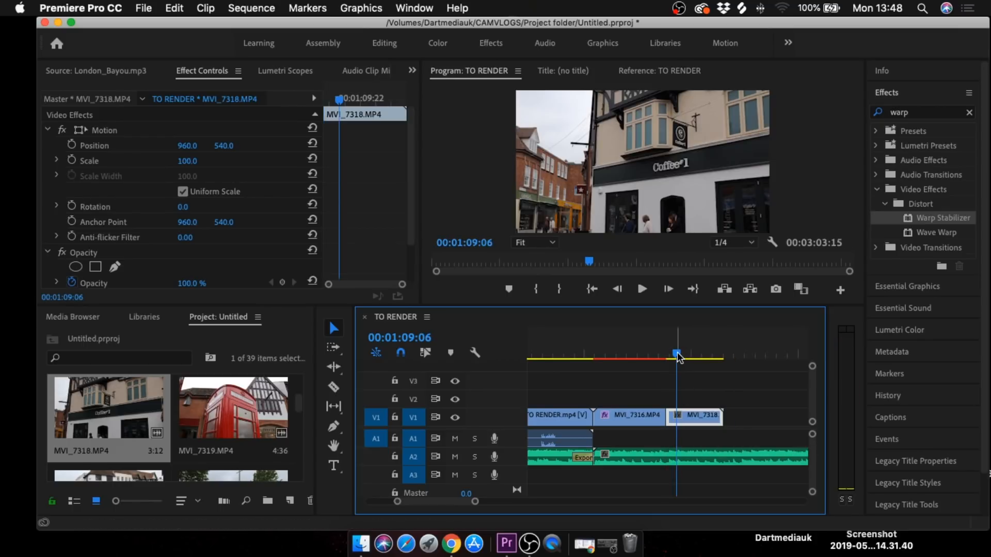
key(space)
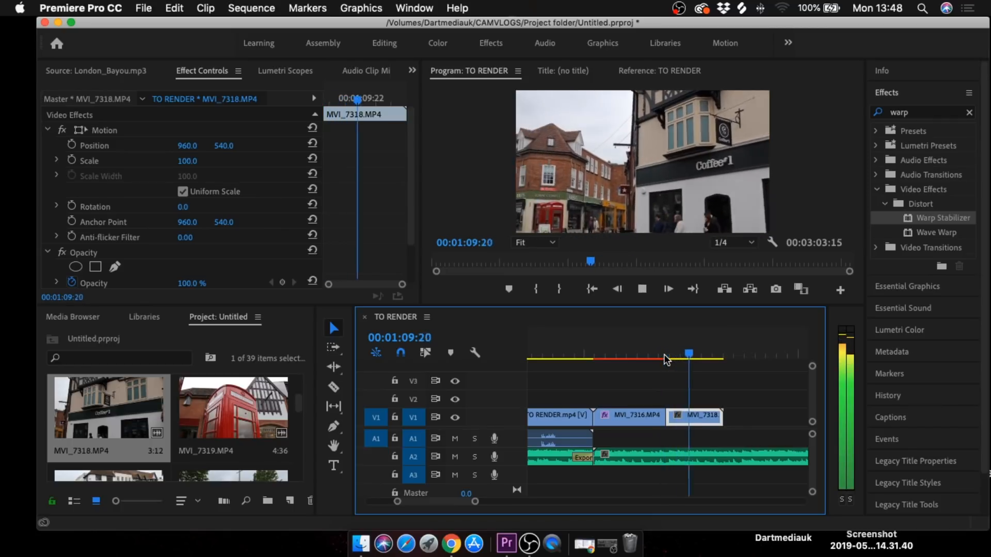
key(space)
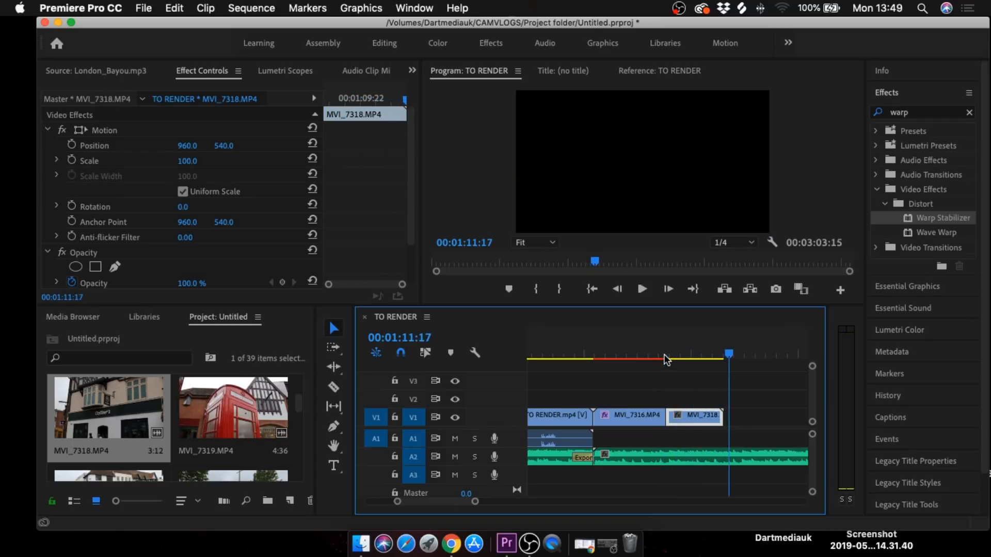
Step: Apply the Warp Stabilizer effect to MVI_7318.MP4 on track V1
click(689, 354)
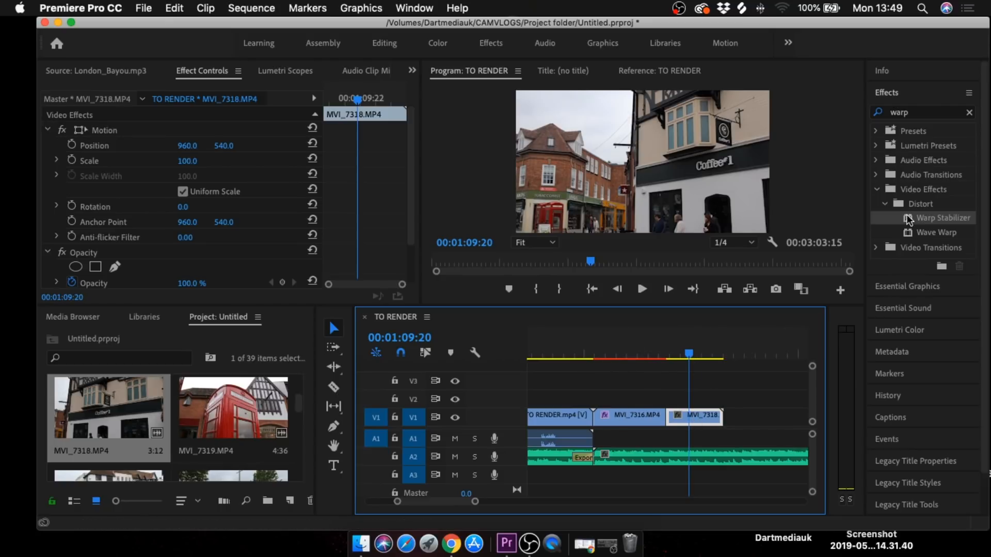
drag(909, 219, 690, 416)
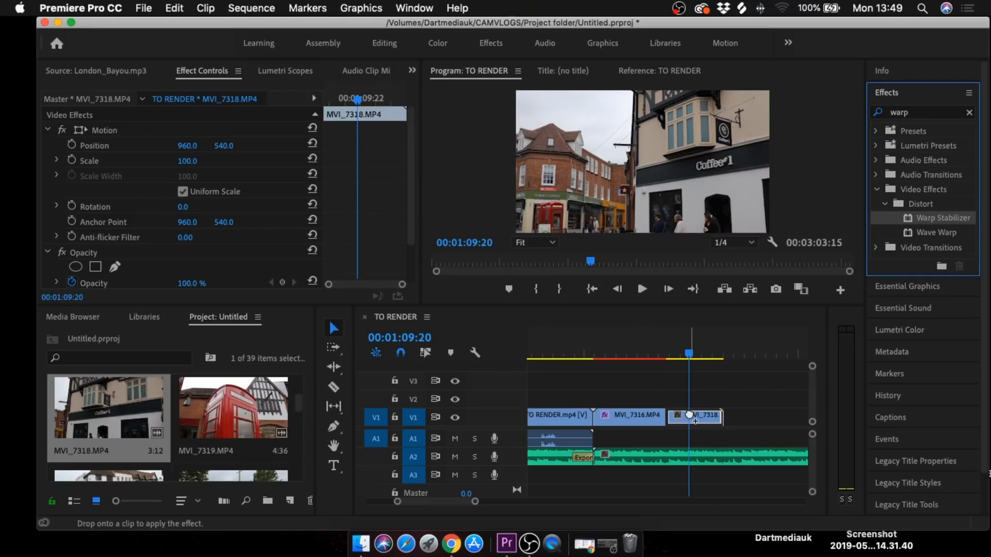
drag(690, 416, 691, 416)
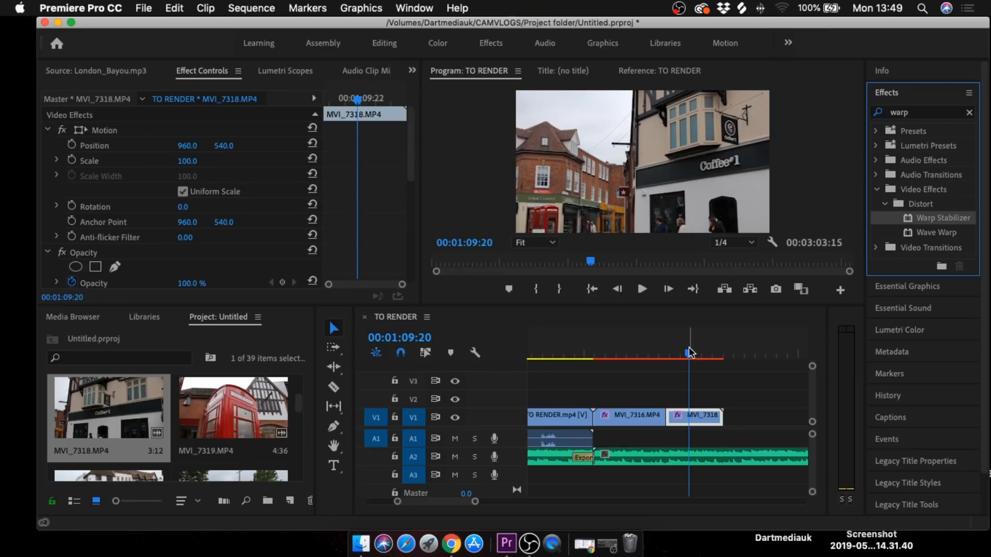
Step: Play the stabilized MVI_7318.MP4 several times from different points to check its motion and find a new start
drag(688, 352, 667, 358)
key(space)
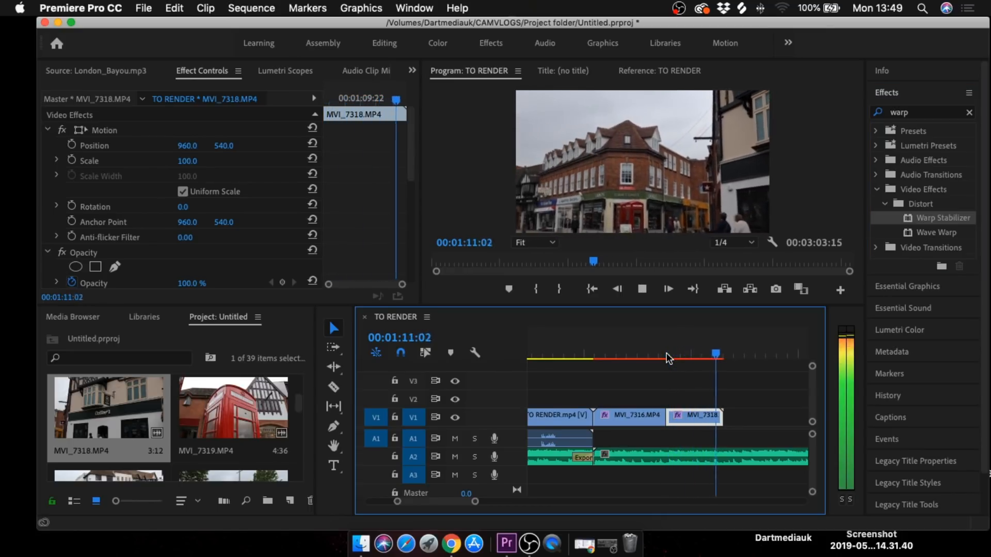
drag(670, 356, 671, 355)
key(space)
key(space)
key(space)
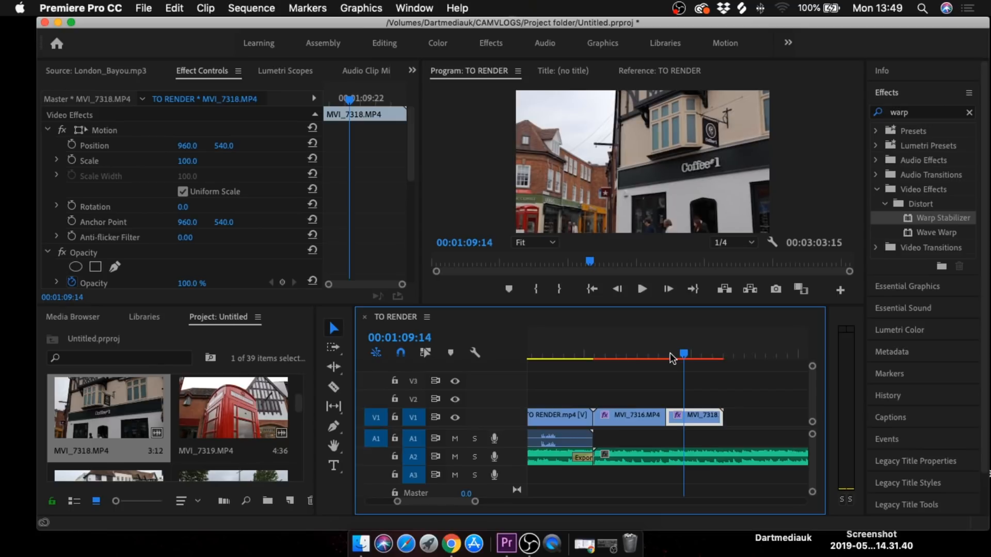
click(677, 354)
key(space)
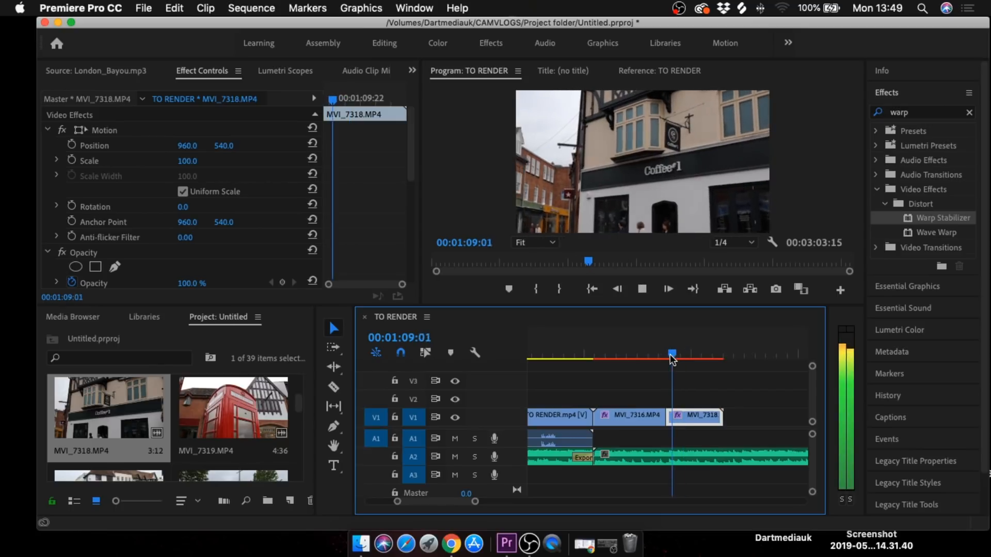
key(space)
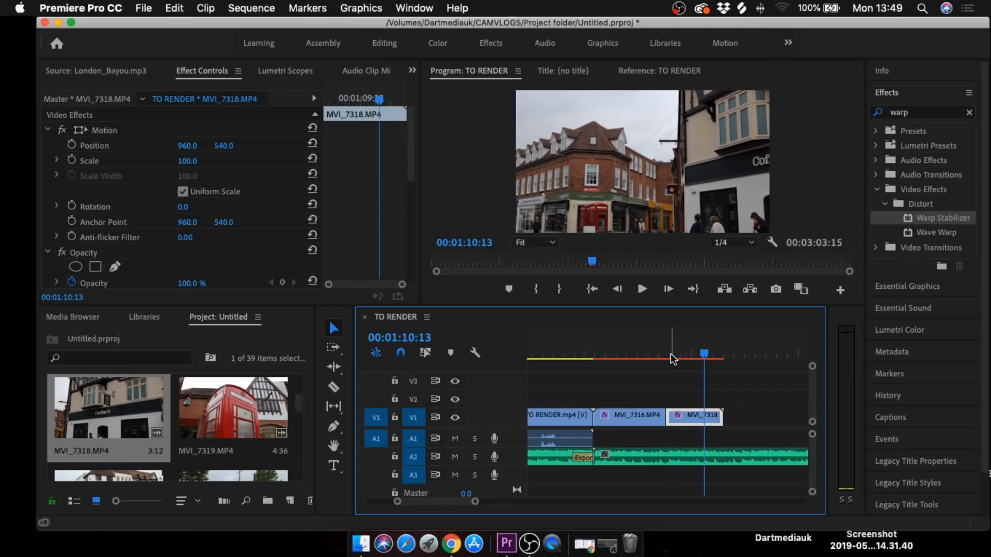
click(693, 355)
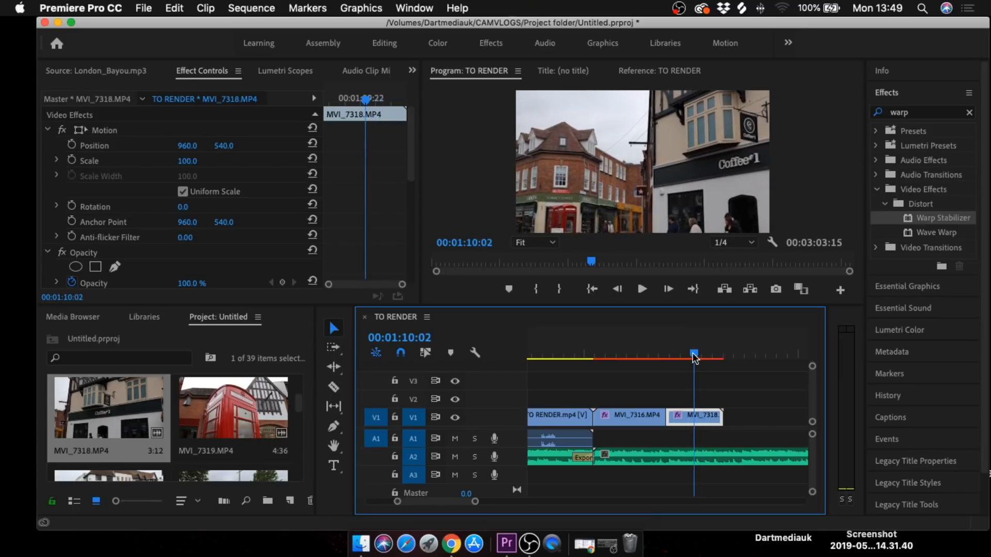
key(space)
key(space)
Step: Trim the start of MVI_7318.MP4 to 00:01:09:21 and close the gap to MVI_7316.MP4
drag(731, 355, 692, 354)
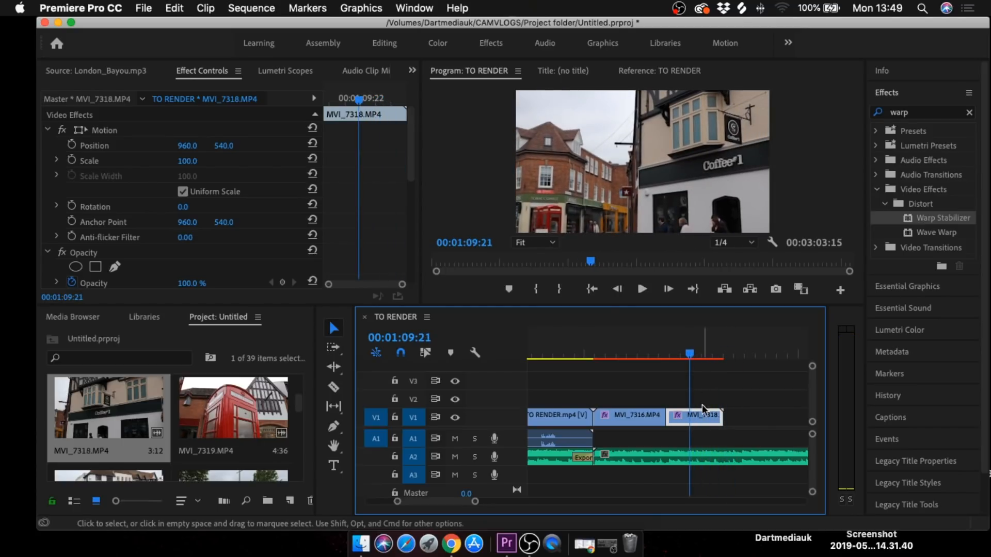
drag(669, 415, 688, 418)
drag(692, 353, 666, 360)
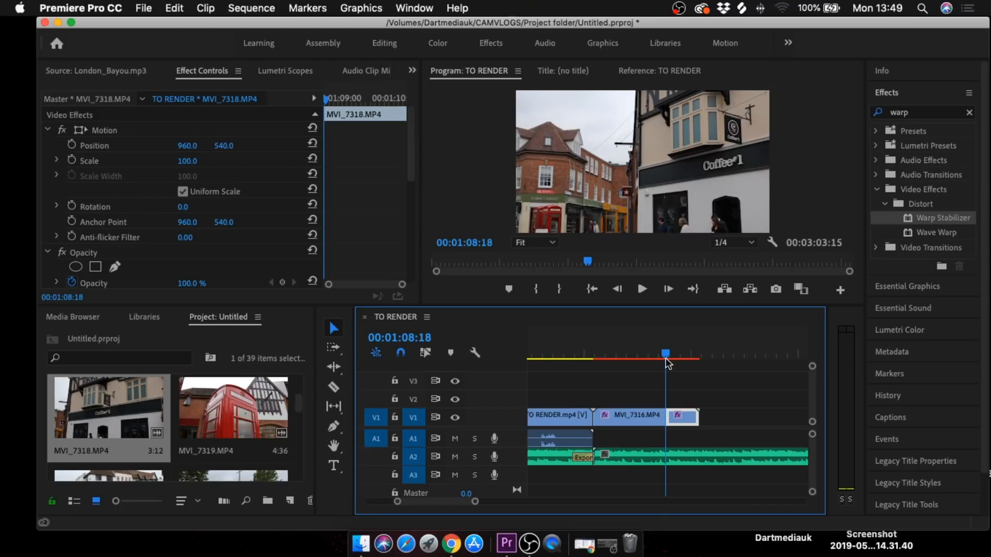
Step: Render the sequence's effects and play it from the intro through MVI_7318.MP4
key(Return)
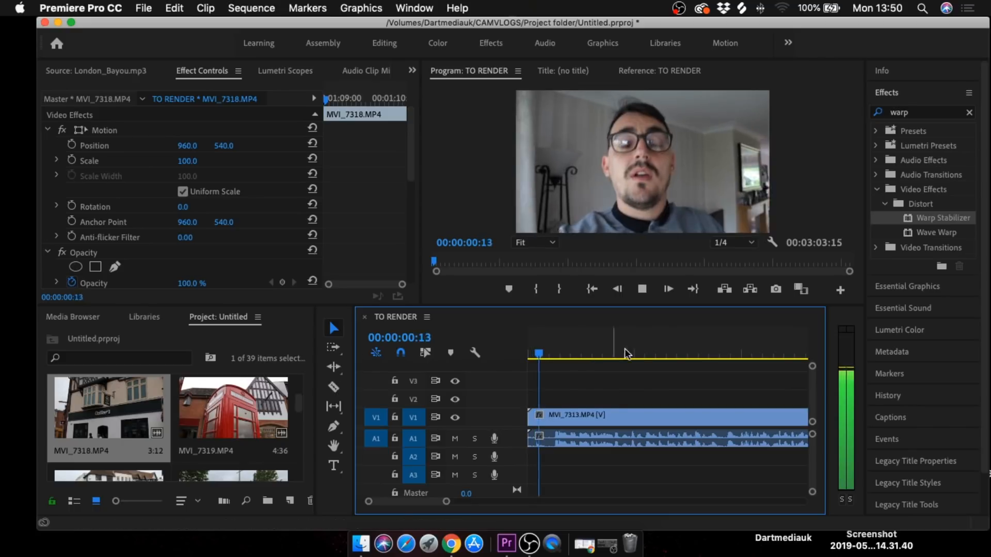
drag(445, 508, 542, 503)
click(736, 347)
key(space)
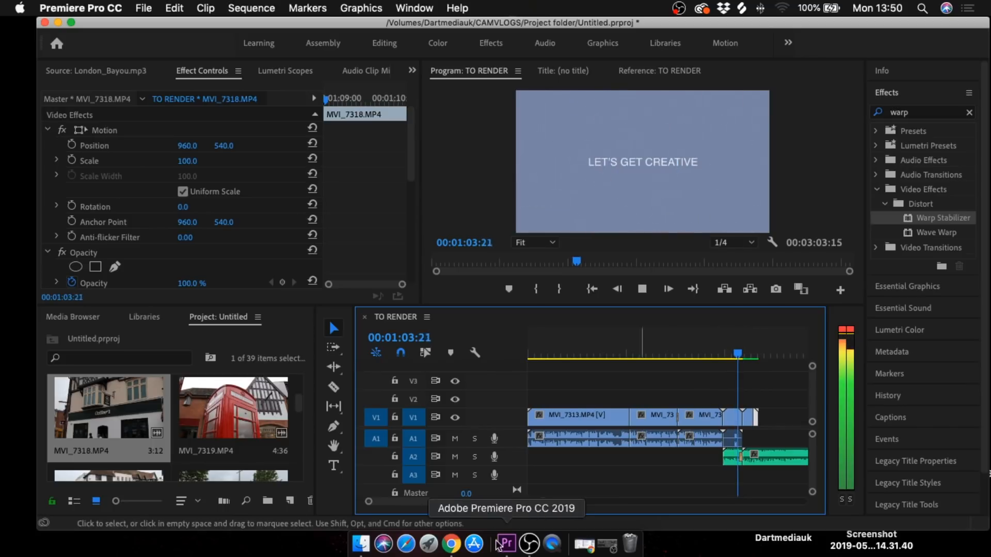
drag(544, 505, 513, 503)
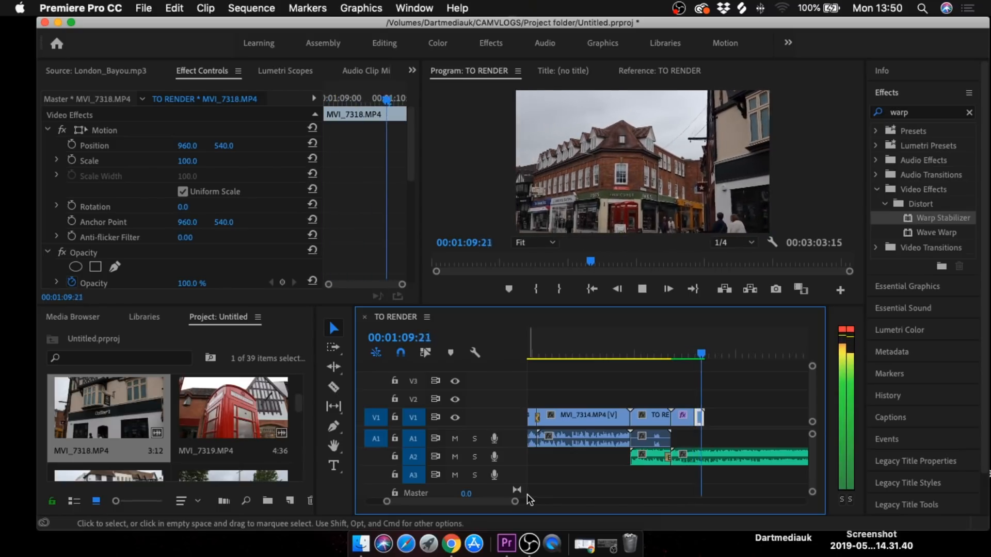
key(space)
drag(707, 354, 700, 354)
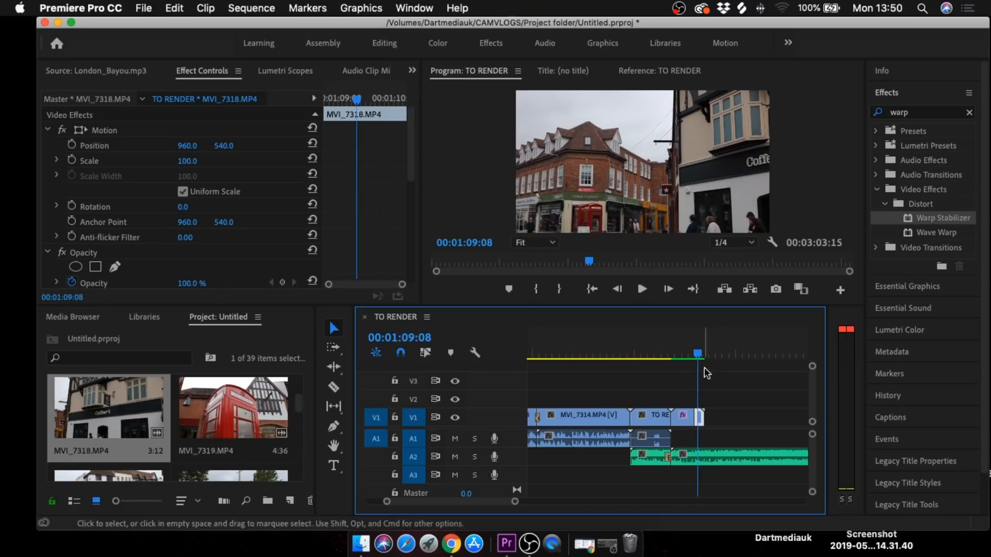
Step: Nest MVI_7318.MP4 on track V1 as a sequence named Coffee Shot
right_click(698, 420)
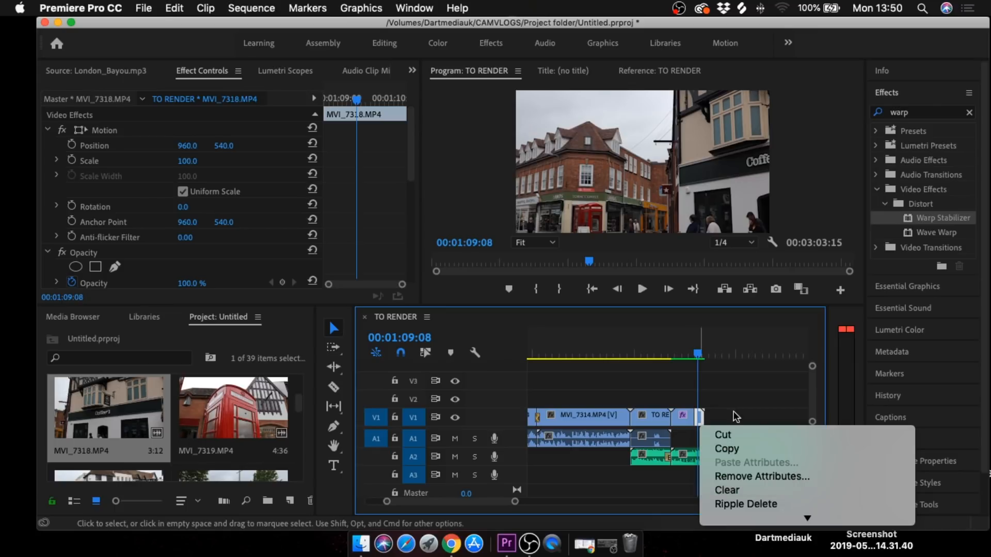
mouse_move(783, 517)
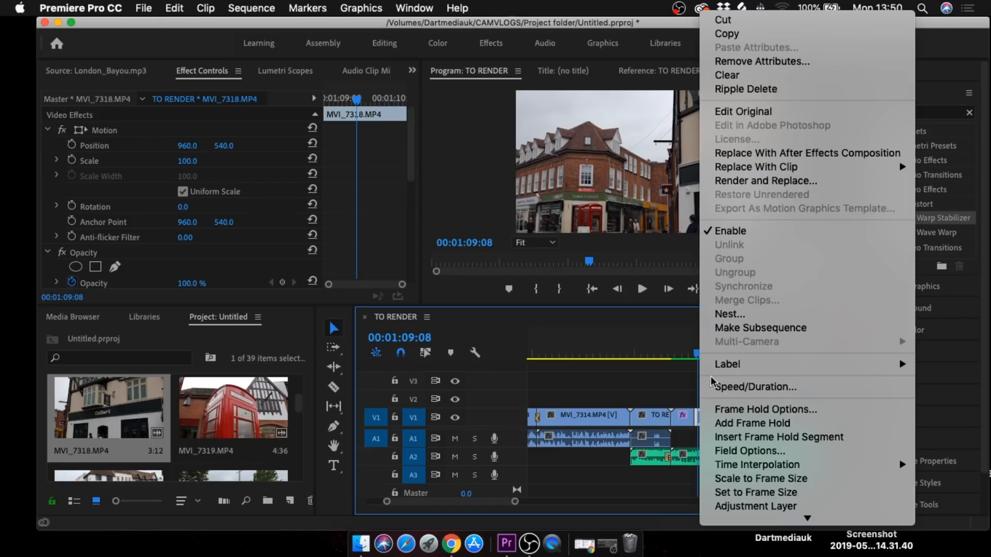
click(731, 314)
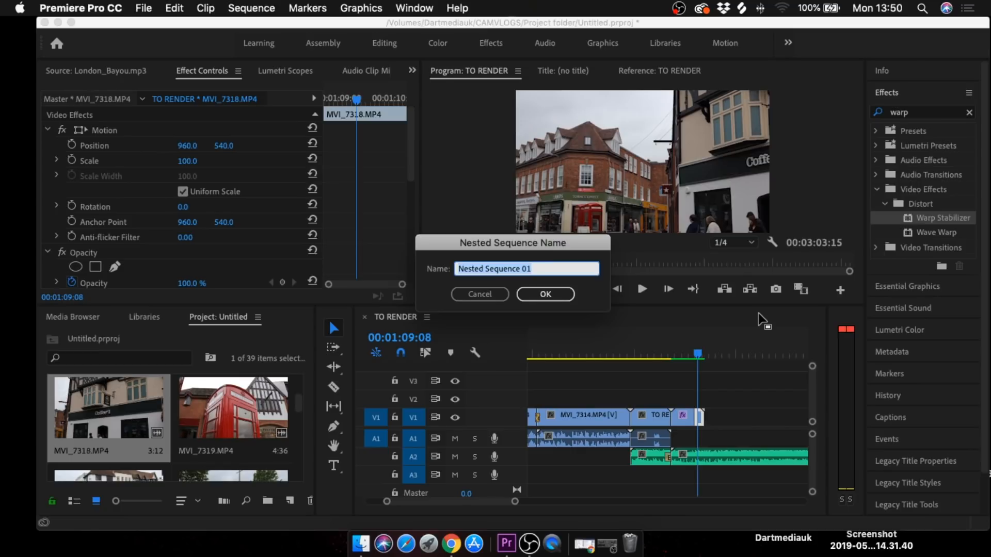
text(Coffee Shot)
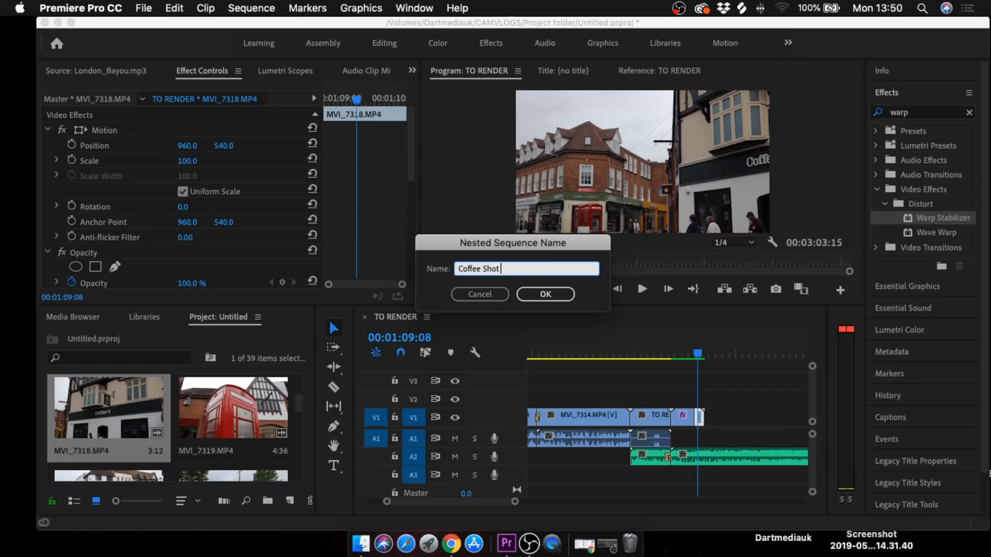
key(Return)
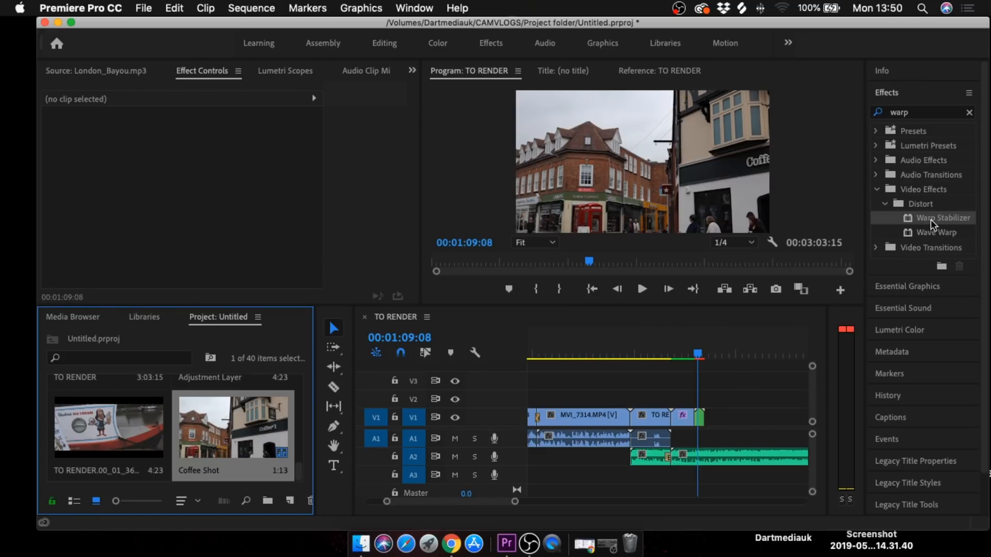
Step: Set the Coffee Shot clip's speed to 40% with Optical Flow time interpolation
right_click(700, 424)
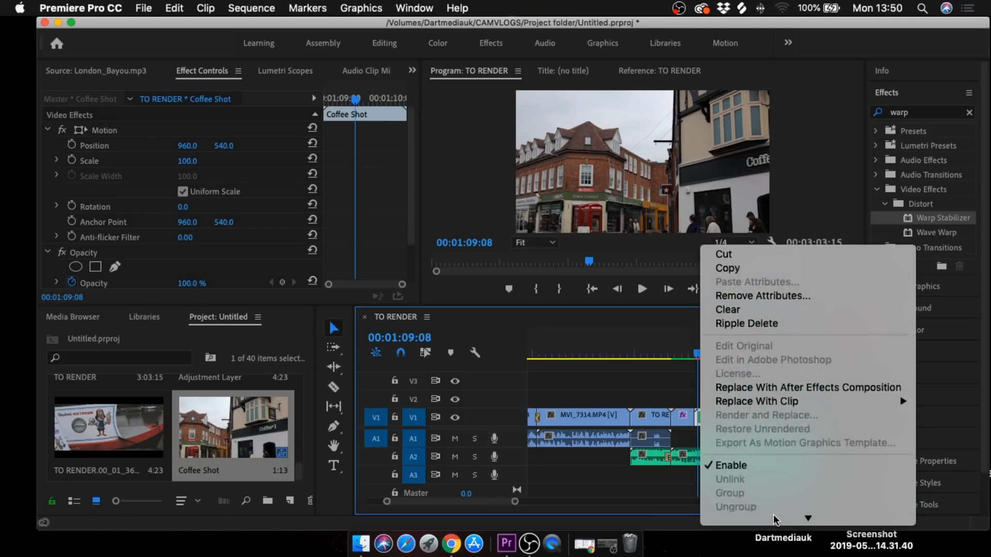
click(763, 370)
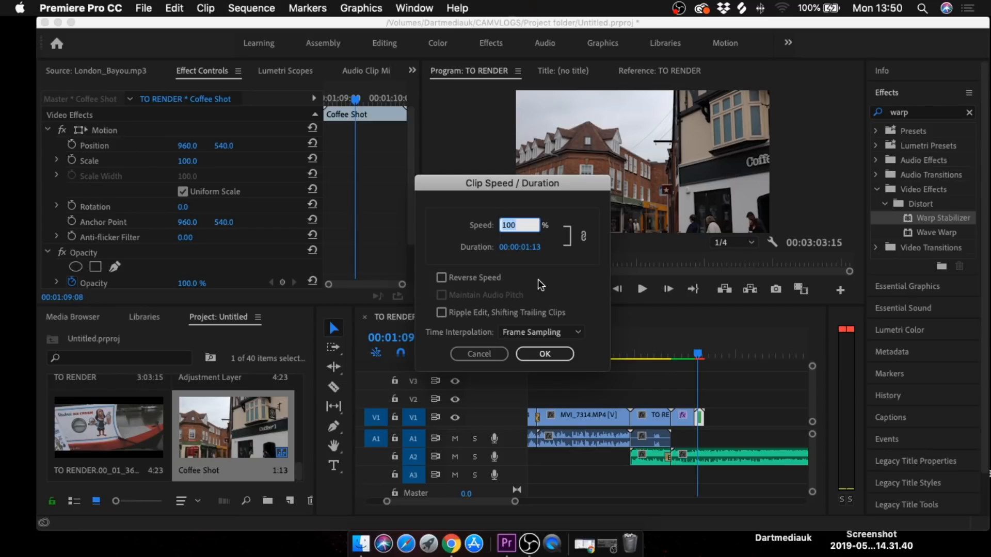
text(40)
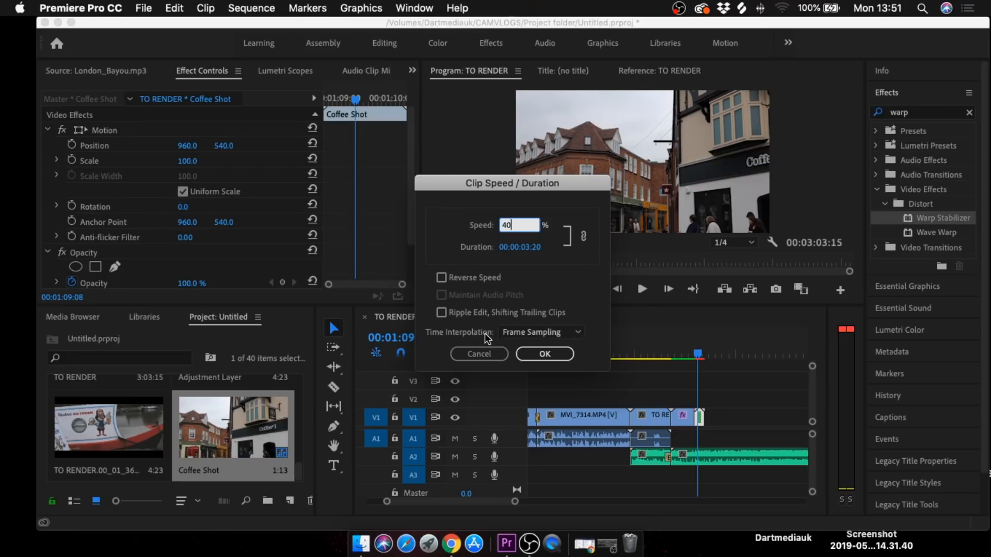
click(546, 337)
click(541, 384)
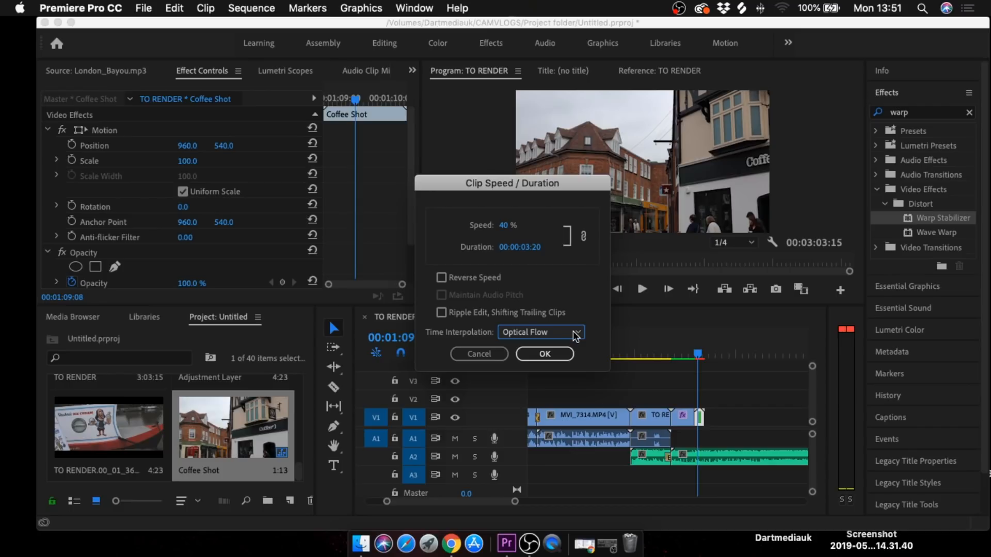
click(540, 359)
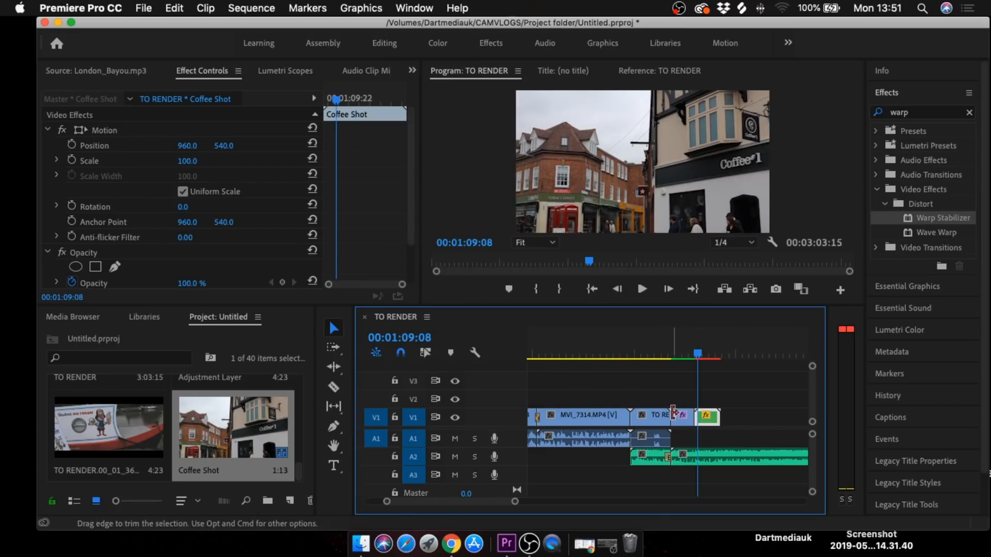
Step: Play the slowed Coffee Shot clip and undo its speed change
key(space)
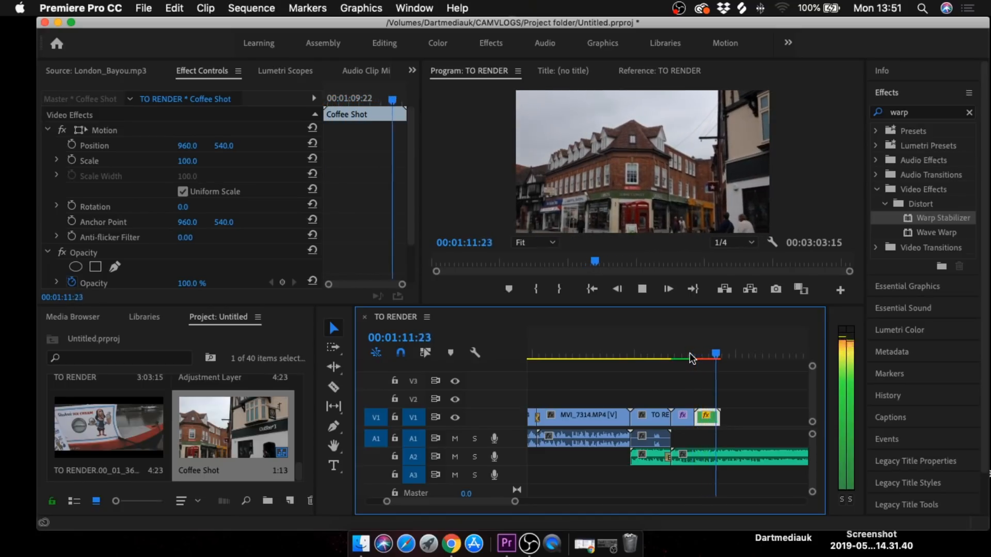
key(space)
drag(716, 355, 701, 353)
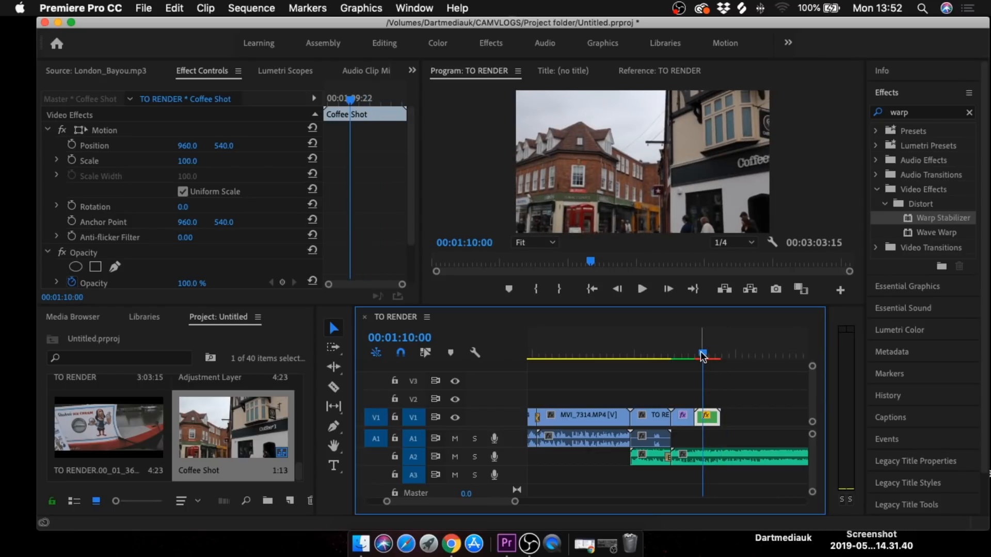
key(super+z)
key(super+z)
Step: Play the Coffee Shot clip at its original speed
drag(704, 356, 700, 355)
key(space)
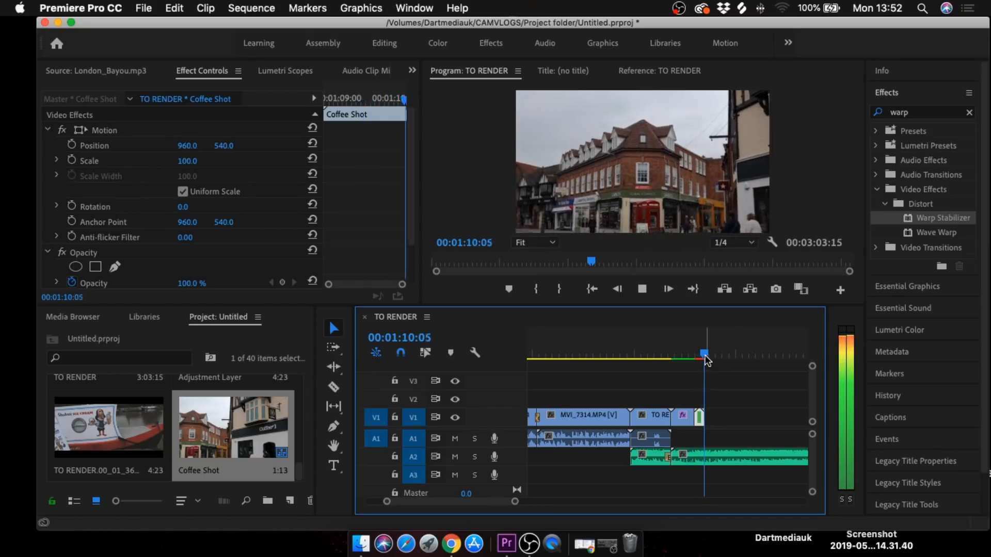
key(space)
drag(712, 418, 714, 419)
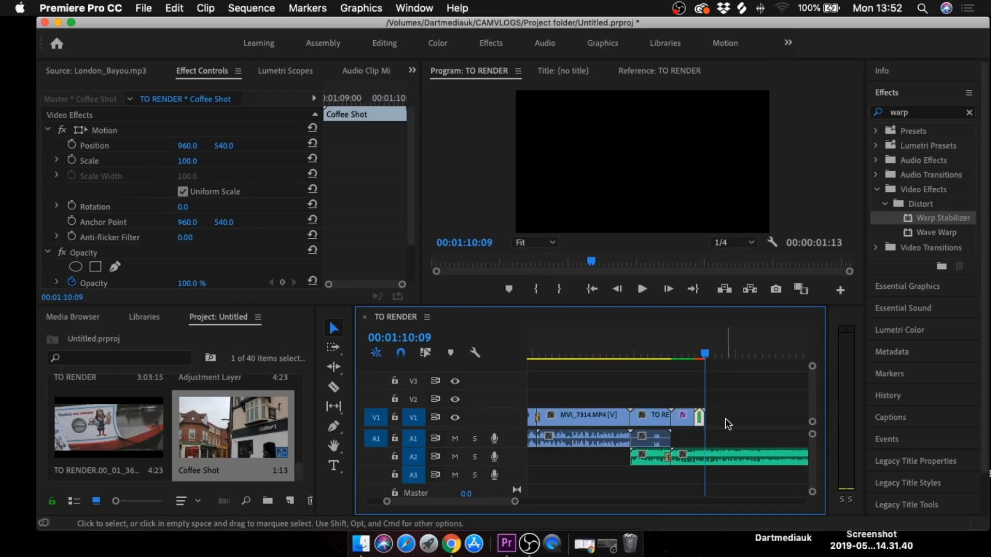
drag(705, 354, 695, 356)
key(space)
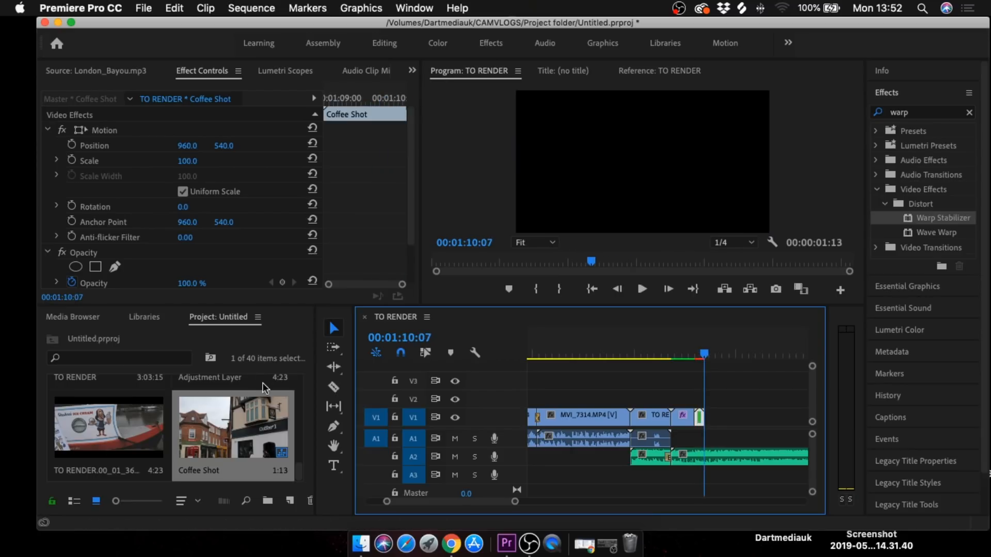
Step: Add MVI_7319.MP4 to the sequence directly after the Coffee Shot clip and play the transition between clips
drag(299, 470, 304, 406)
drag(244, 419, 722, 415)
drag(709, 352, 695, 354)
key(space)
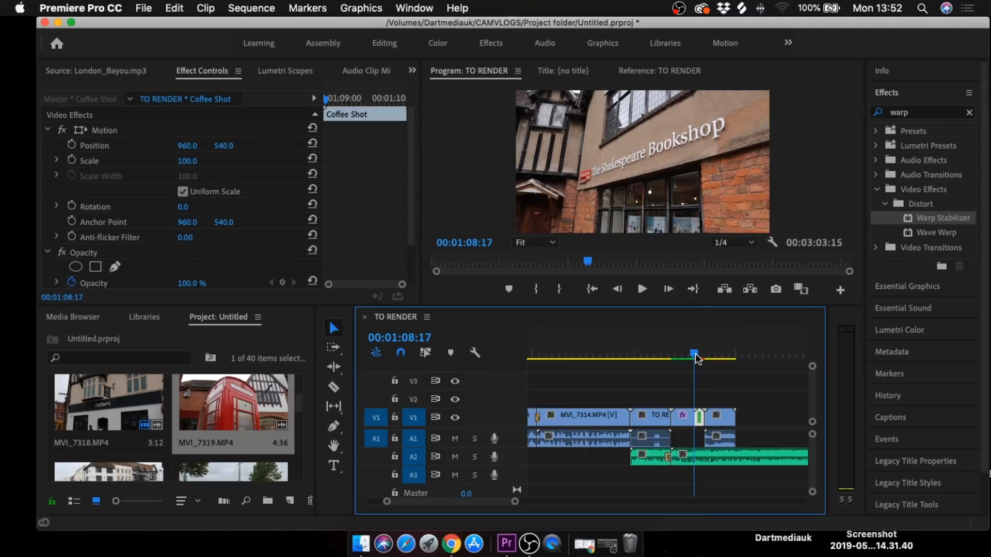
key(space)
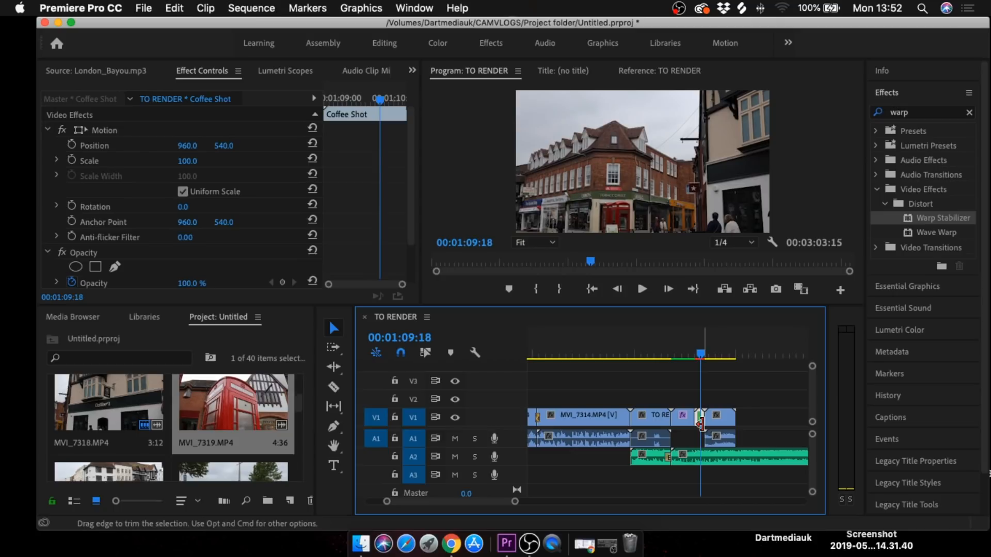
Step: Undo the addition of MVI_7319.MP4 and the Coffee Shot nesting, and play MVI_7318.MP4 to its end
key(super+z)
key(super+z)
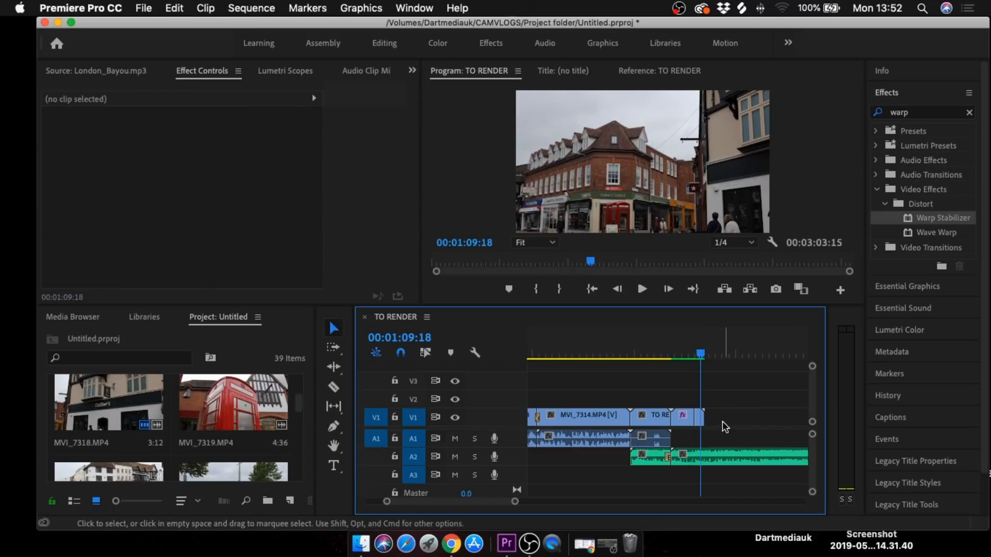
drag(700, 352, 694, 351)
key(space)
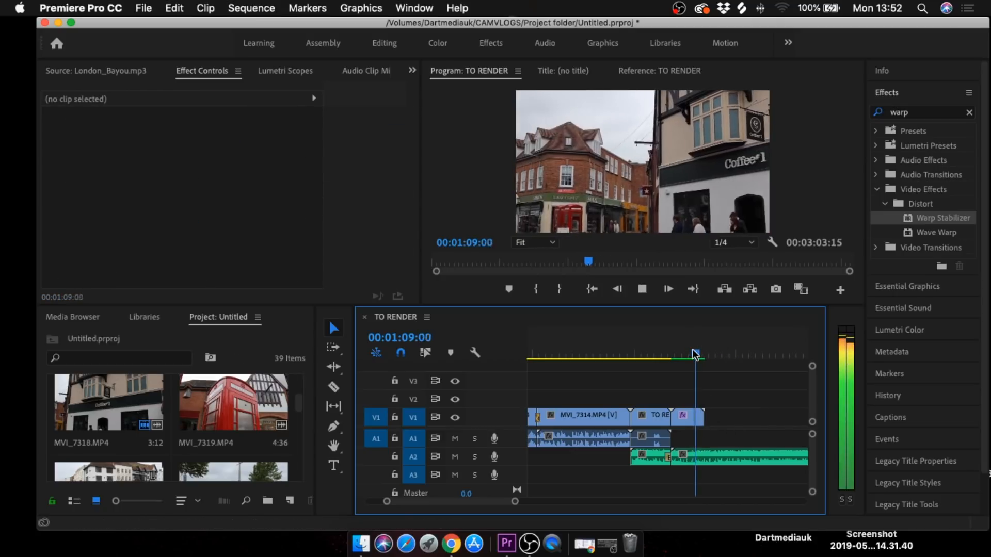
key(space)
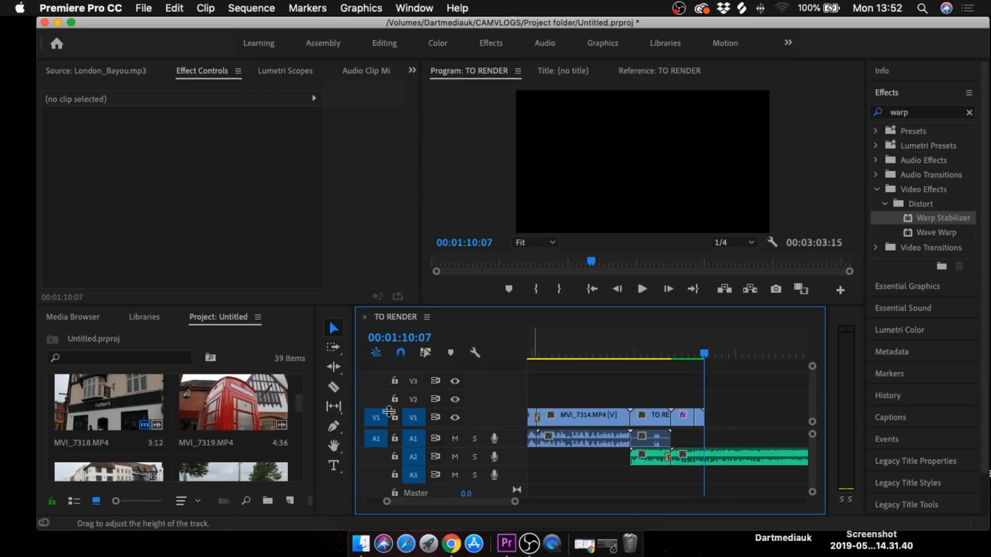
Step: Add MVI_7319.MP4 on track V1 at 00:01:10:07, directly after the last clip, and play the section leading up to it
drag(249, 419, 715, 417)
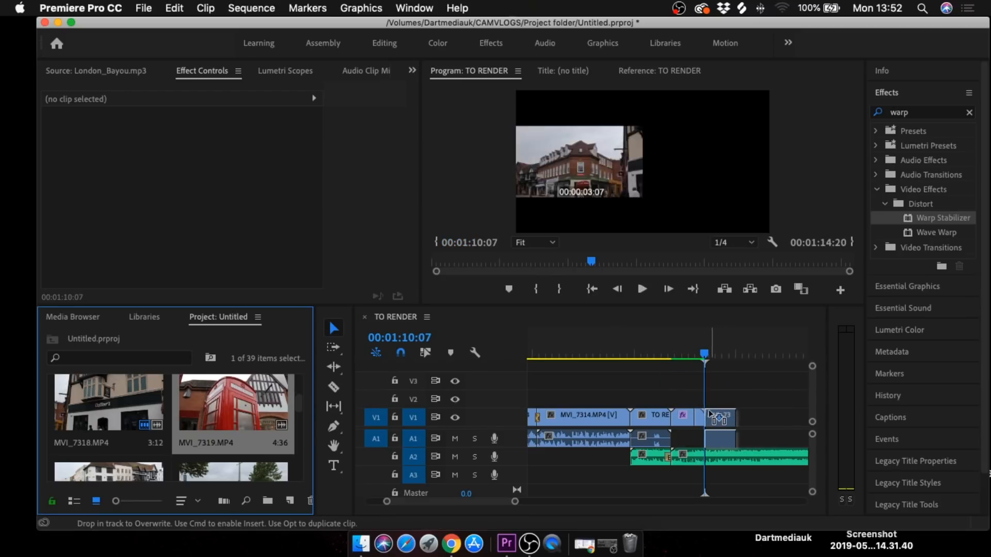
drag(702, 353, 691, 352)
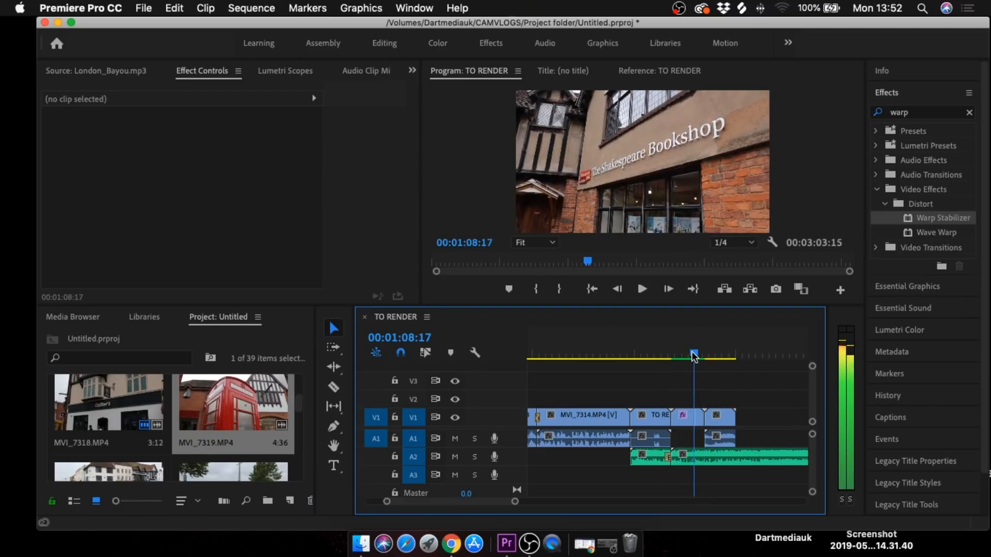
key(space)
key(space)
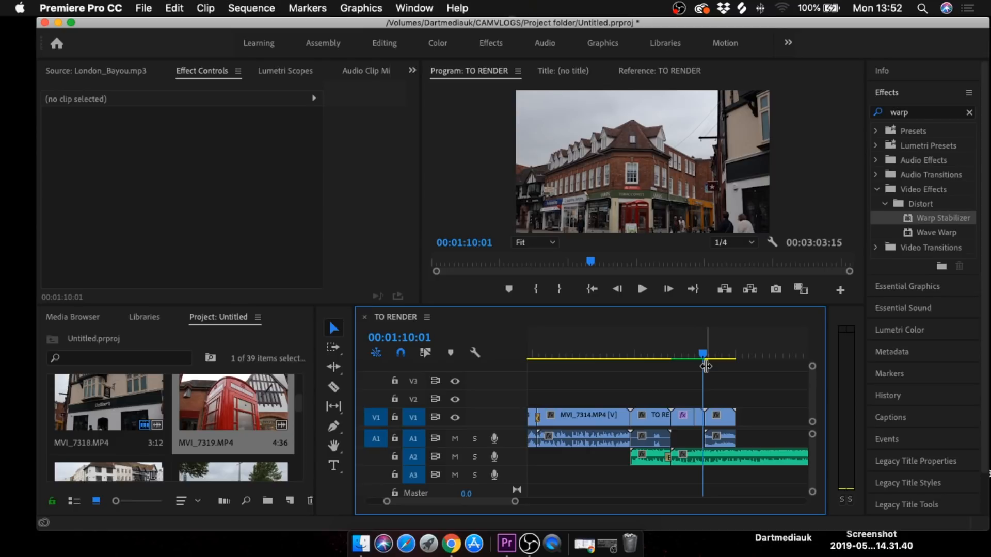
Step: Play the MVI_7319.MP4 clip, trim its end to 00:01:12:07 and delete its audio from track A1
click(719, 439)
key(space)
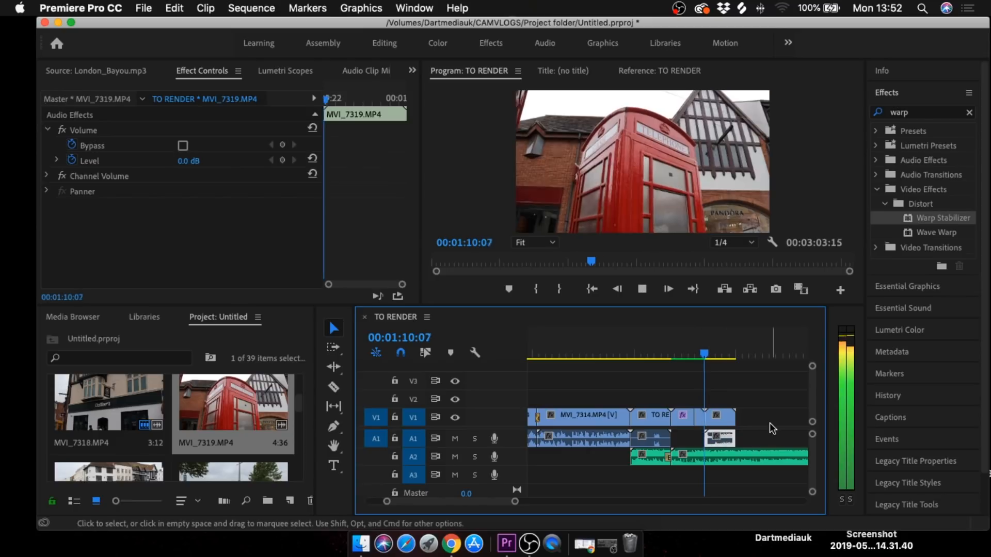
key(space)
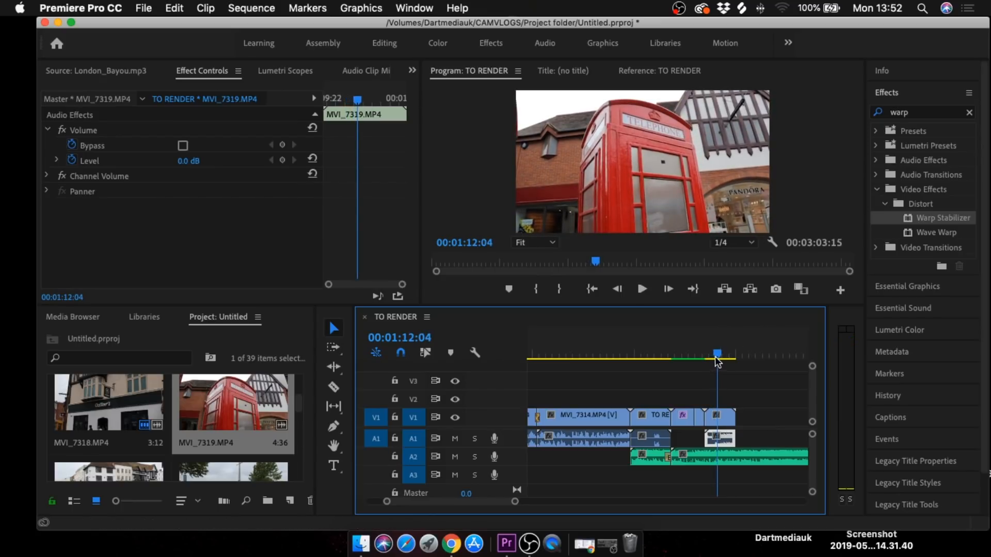
drag(718, 356, 700, 354)
key(space)
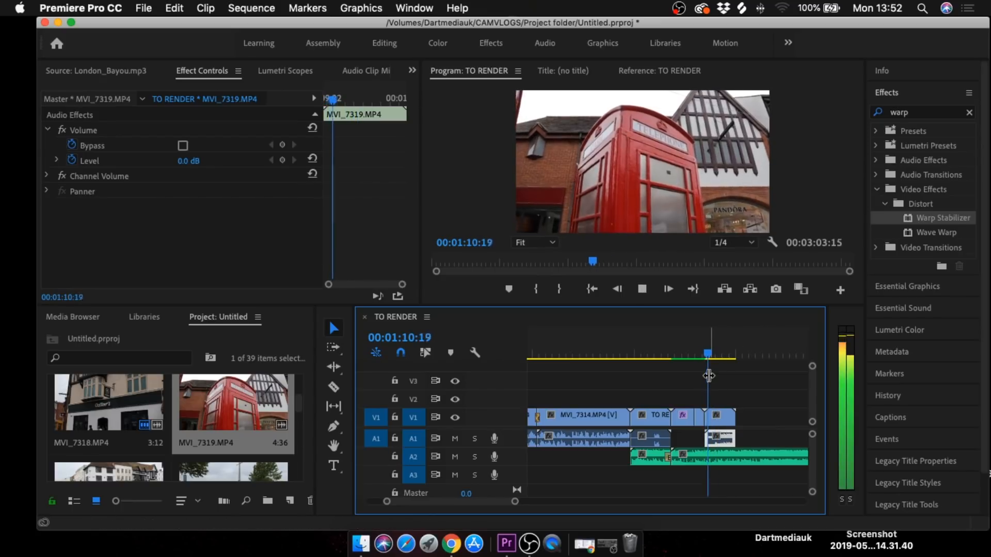
key(space)
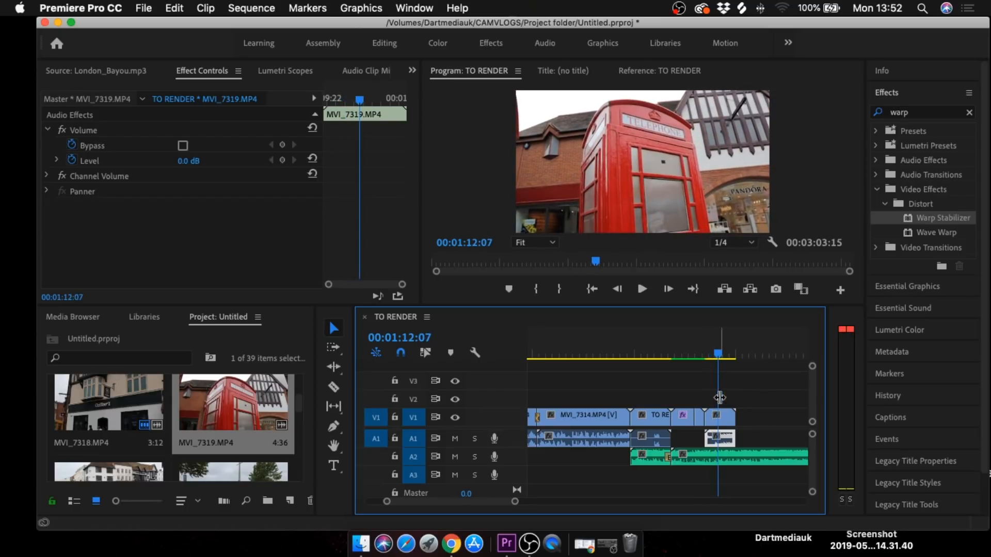
drag(735, 416, 718, 416)
click(764, 444)
click(720, 439)
key(Delete)
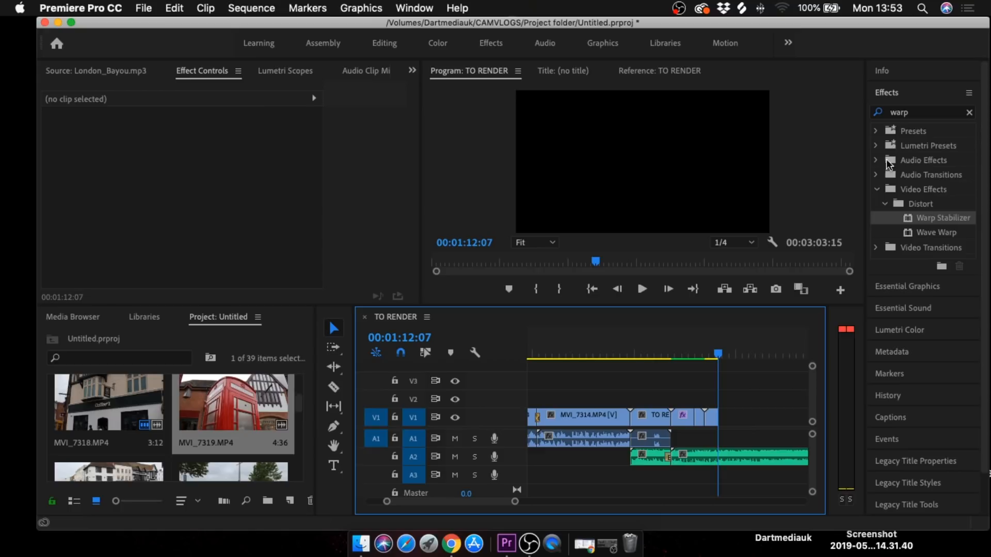
Step: Apply the Warp Stabilizer effect to the trimmed MVI_7319.MP4 clip and play the clip during the analysis
drag(923, 227, 711, 416)
click(717, 355)
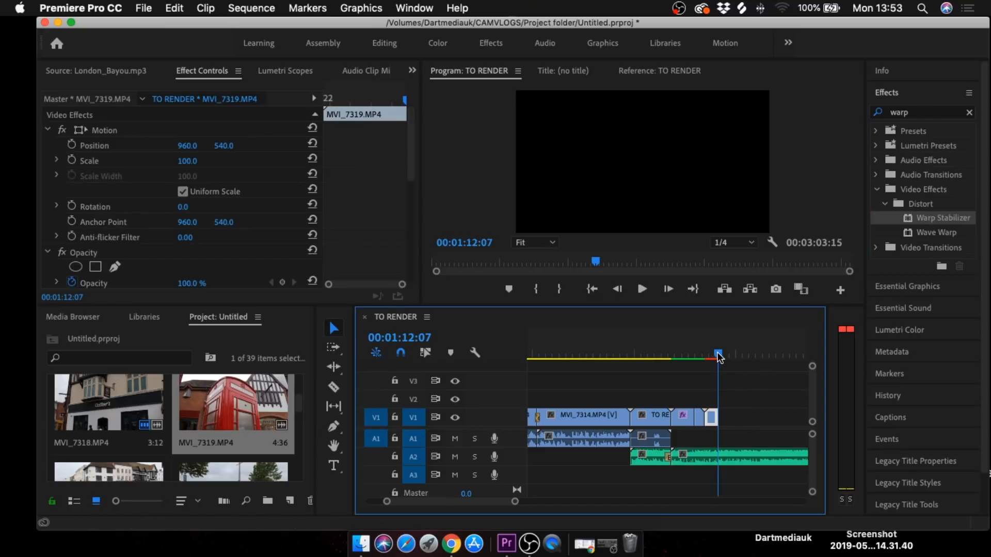
drag(717, 352, 700, 354)
key(space)
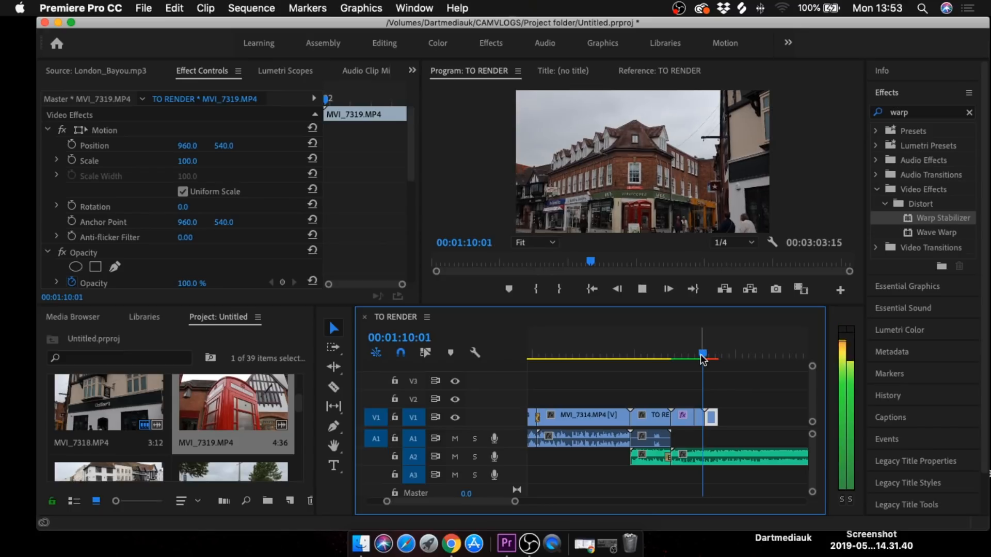
key(space)
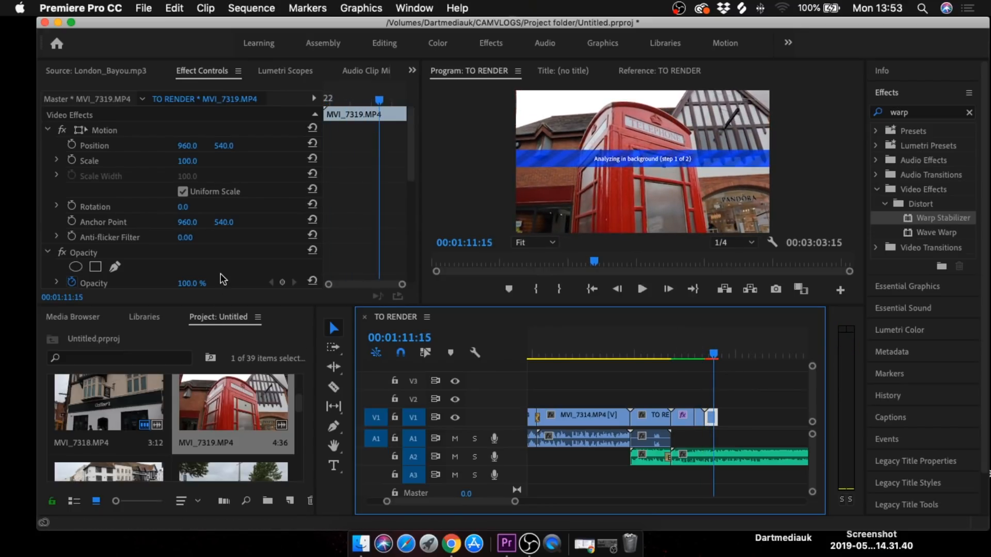
Step: Show the Warp Stabilizer settings of the telephone box clip and play the stabilized footage
scroll(221, 271, down, 5)
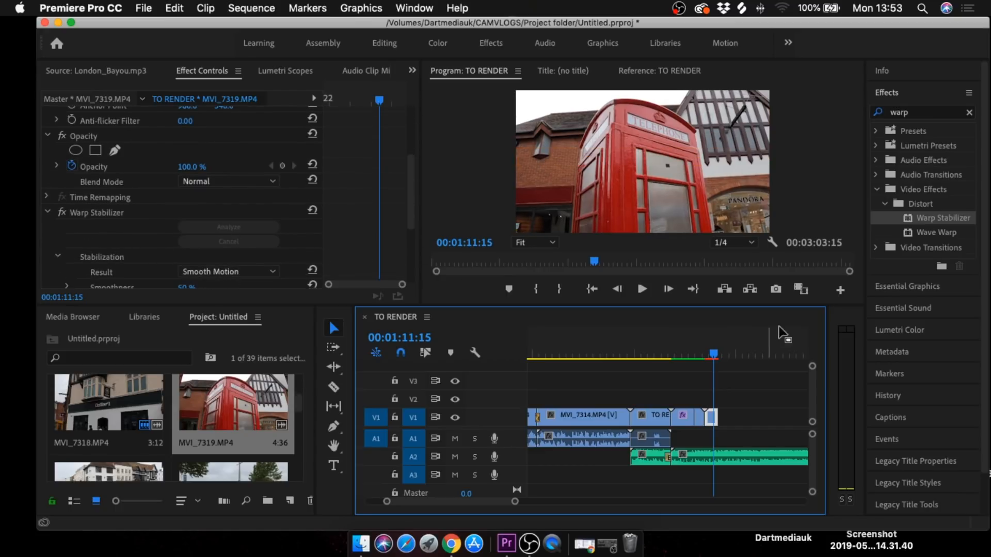
click(701, 355)
key(space)
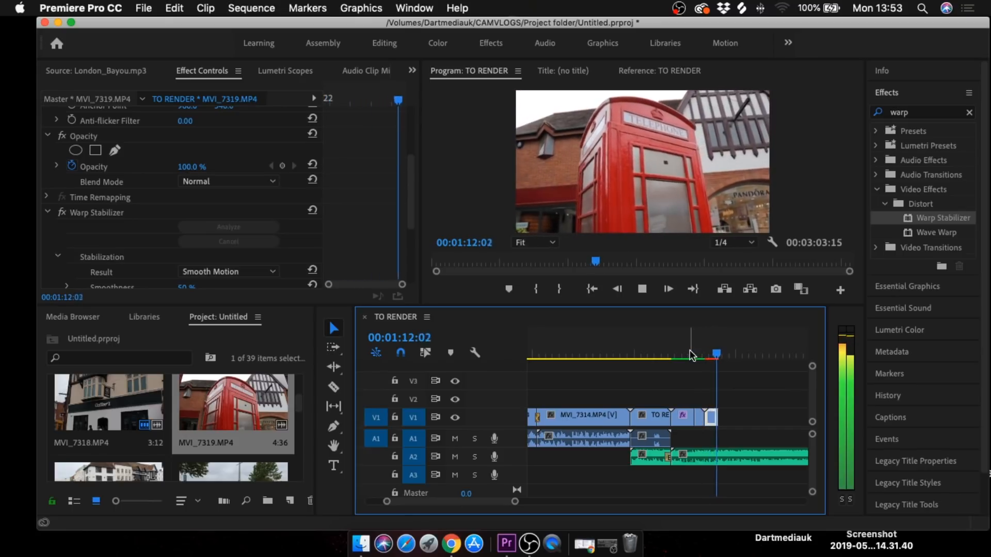
key(space)
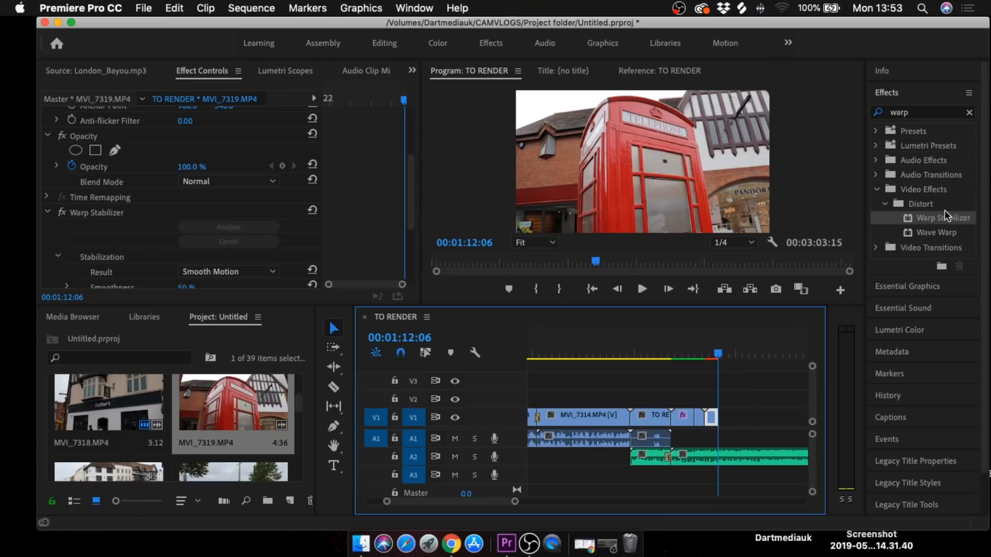
click(879, 190)
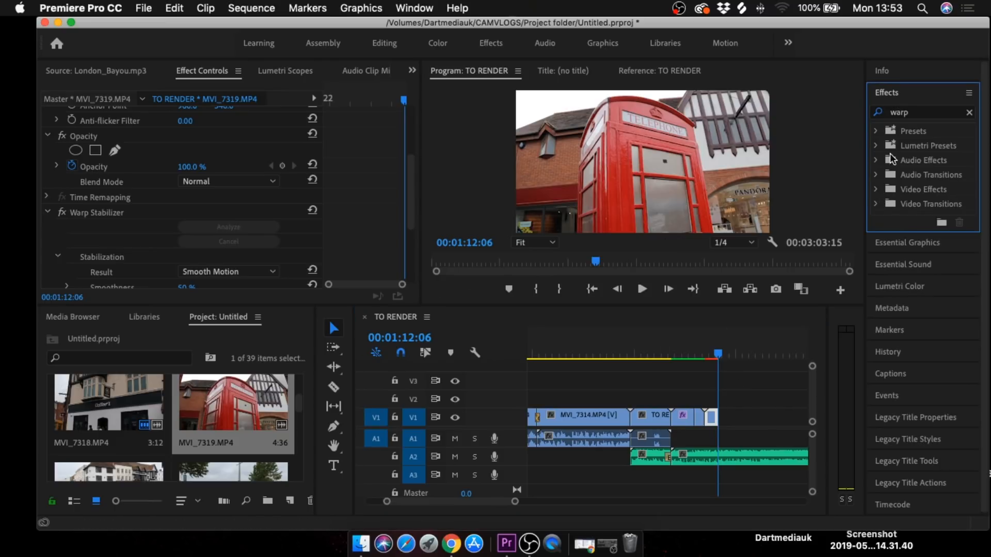
right_click(710, 414)
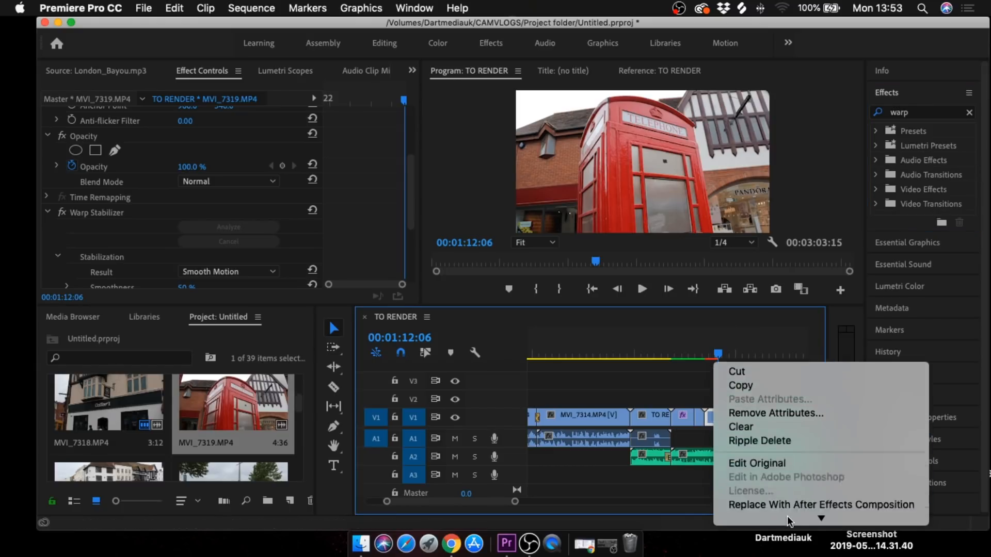
mouse_move(787, 516)
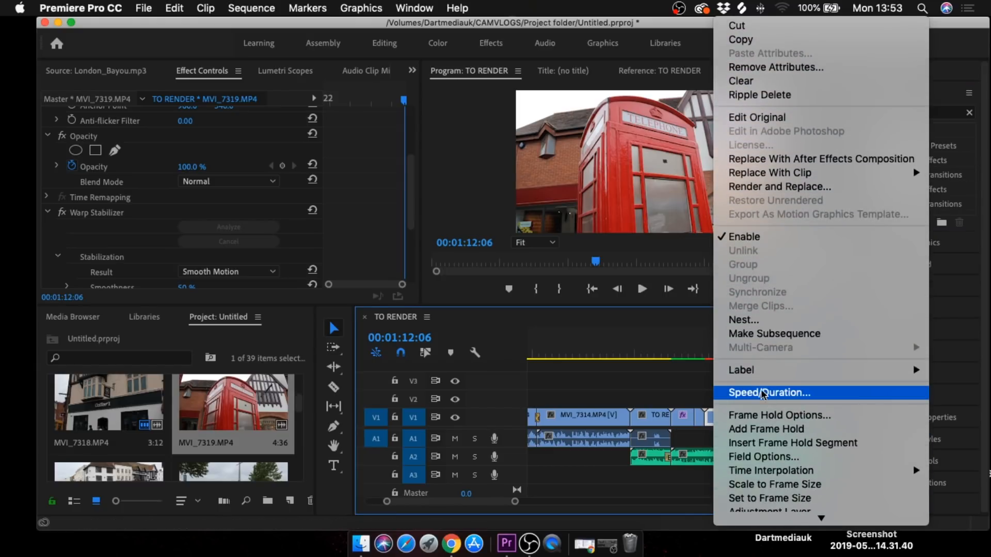
click(632, 479)
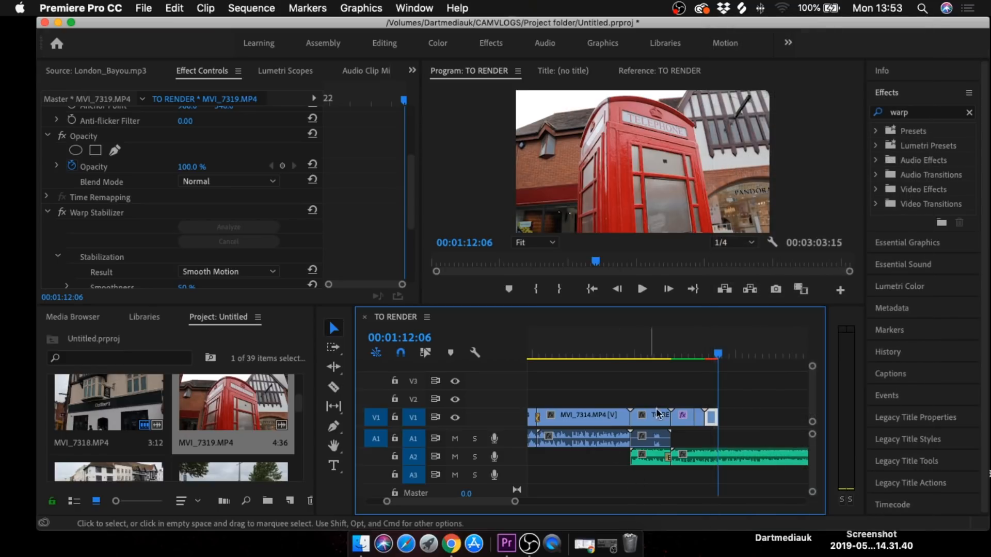
Step: Play the sequence from the end of MVI_7314.MP4 and across the intro title into the bookshop clip
click(624, 354)
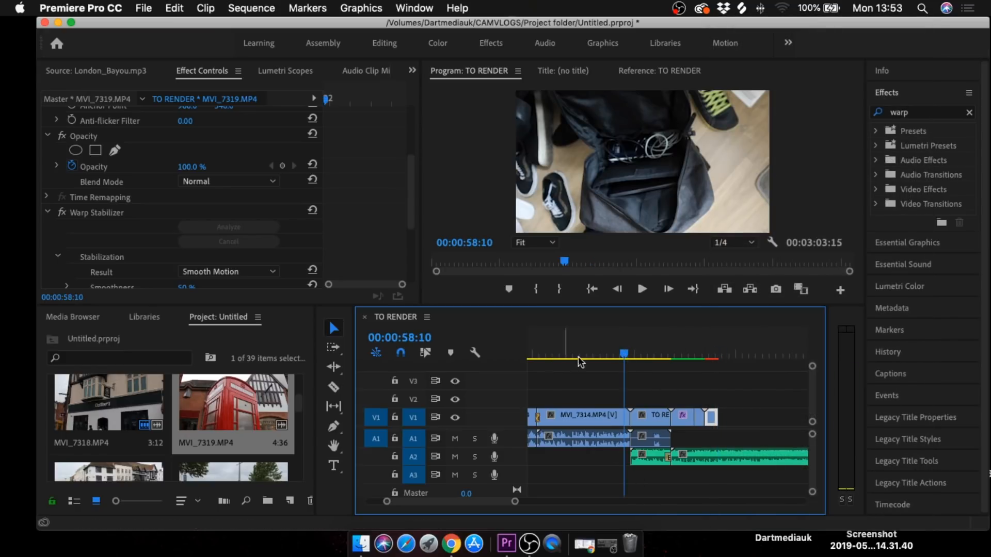
key(space)
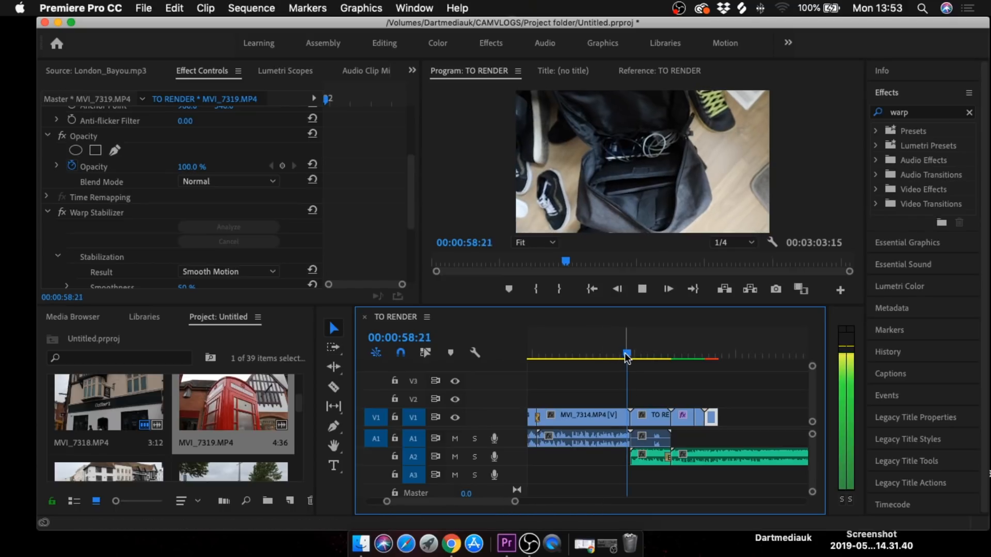
click(664, 354)
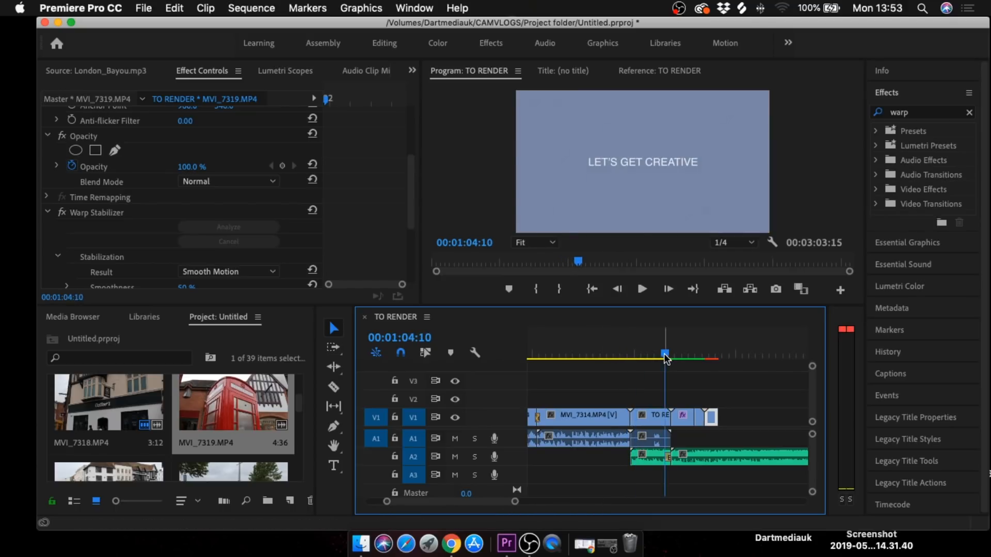
key(space)
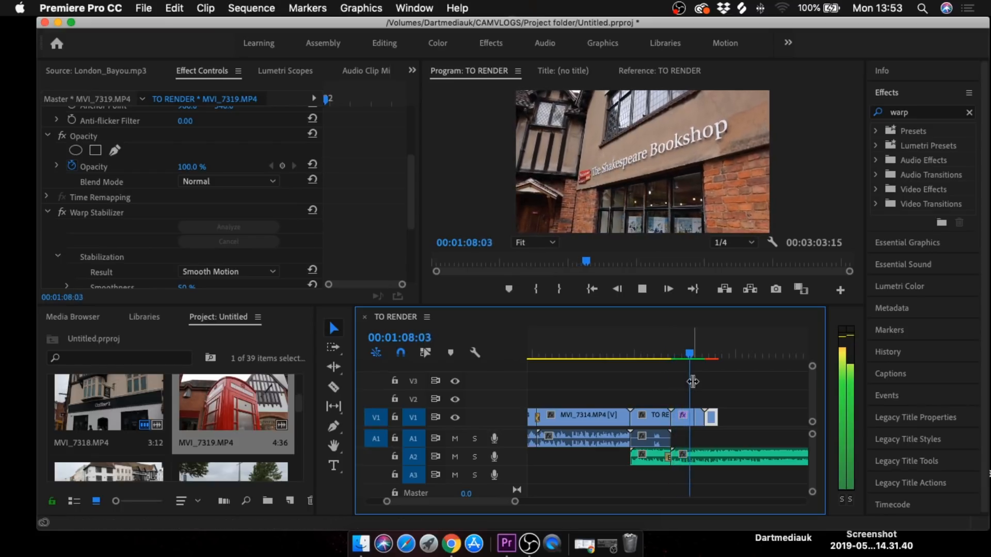
key(space)
drag(698, 353, 673, 354)
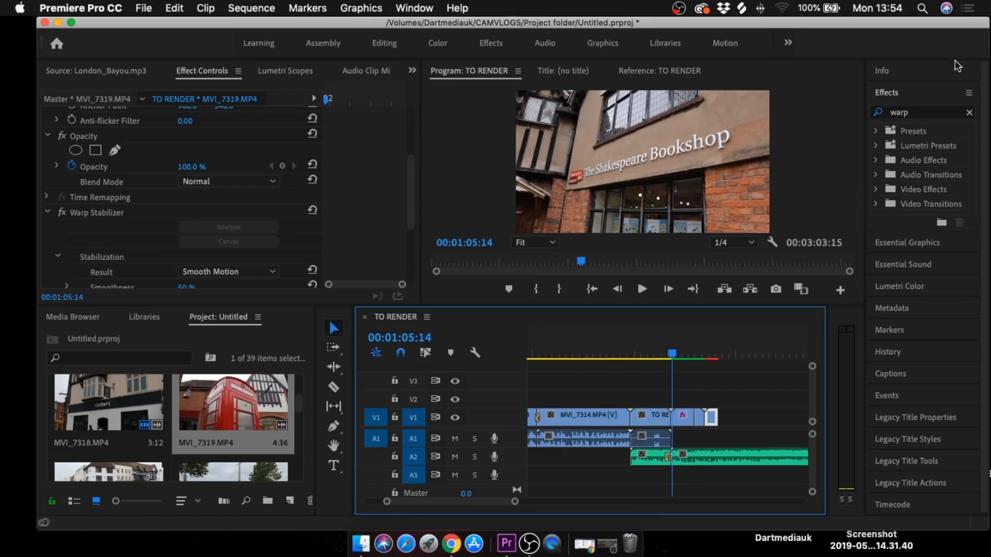
Step: Clear the effects search and create a 1920 x 1080 adjustment layer at 23.976 fps with square pixels
click(969, 112)
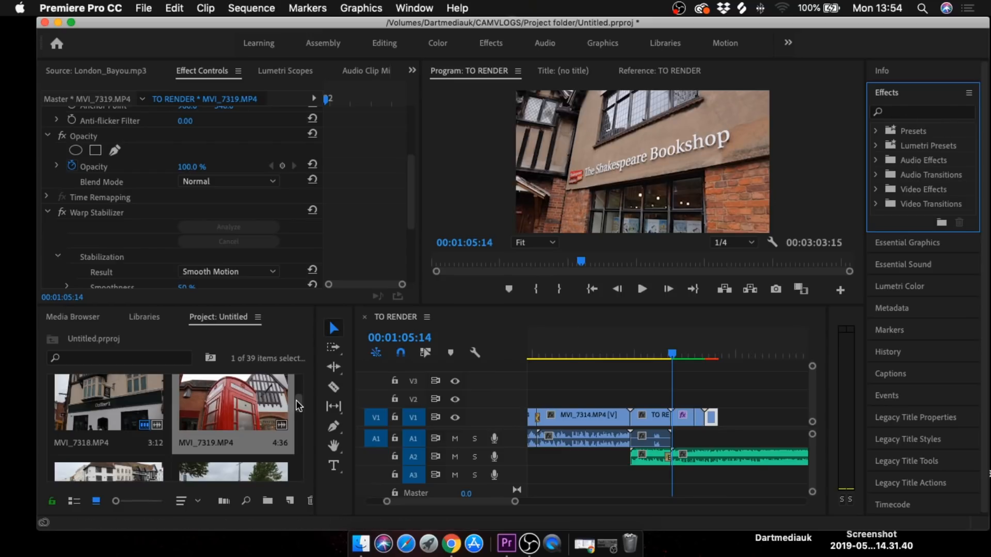
drag(300, 407, 297, 478)
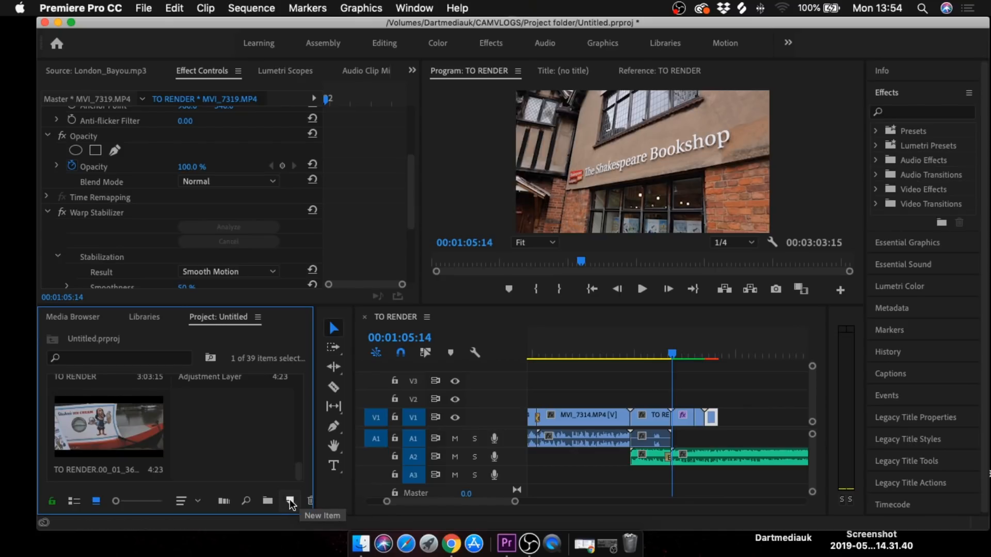
mouse_move(302, 468)
mouse_down()
mouse_move(293, 363)
mouse_move(298, 480)
mouse_up()
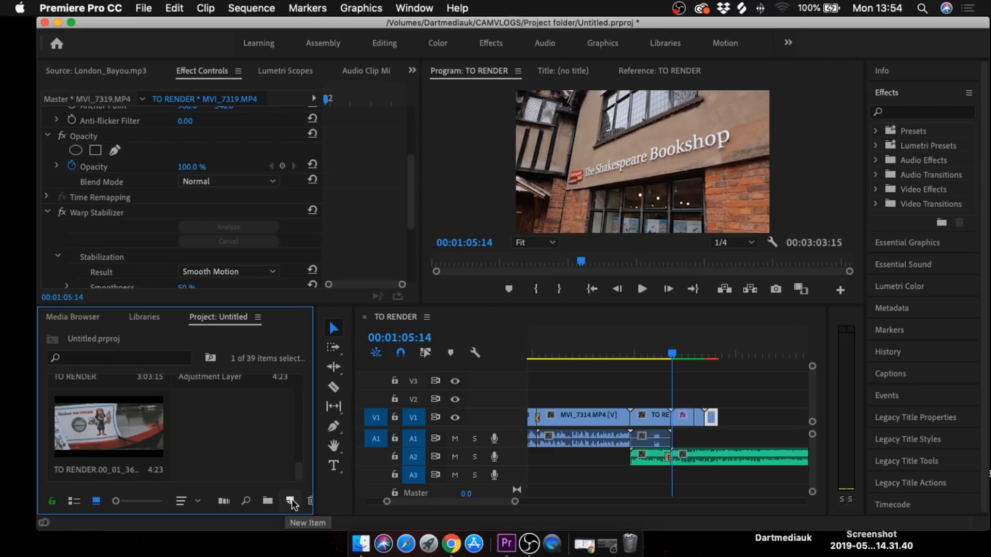
click(289, 500)
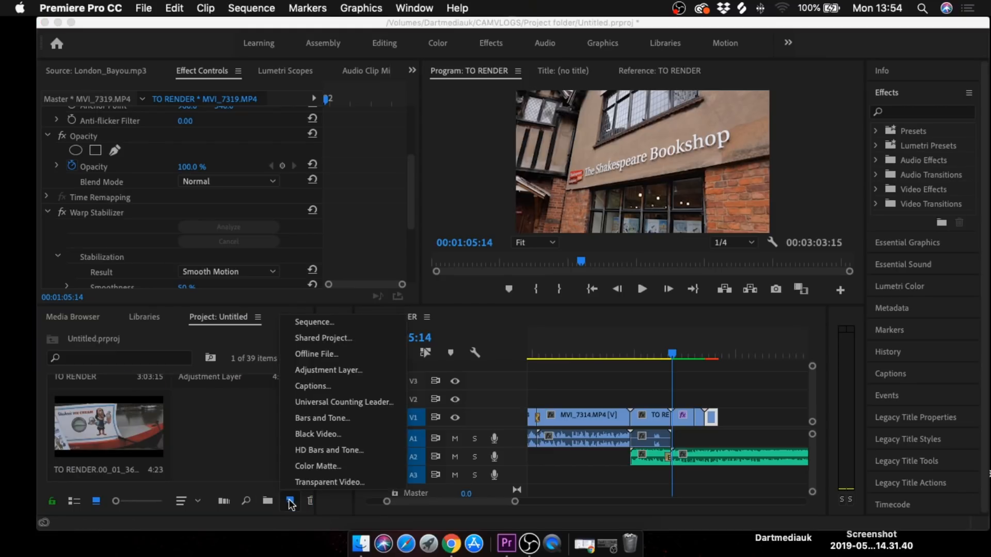
click(330, 371)
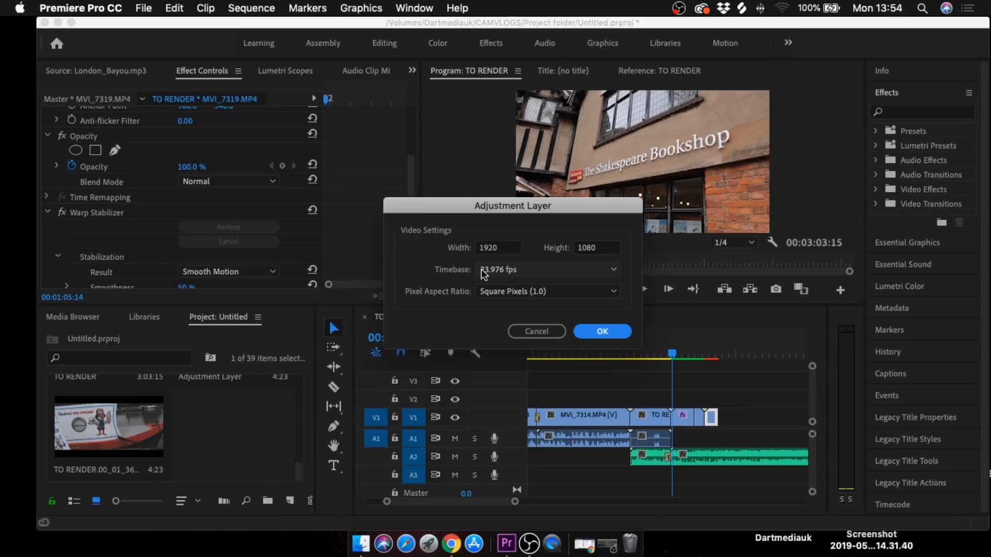
click(593, 332)
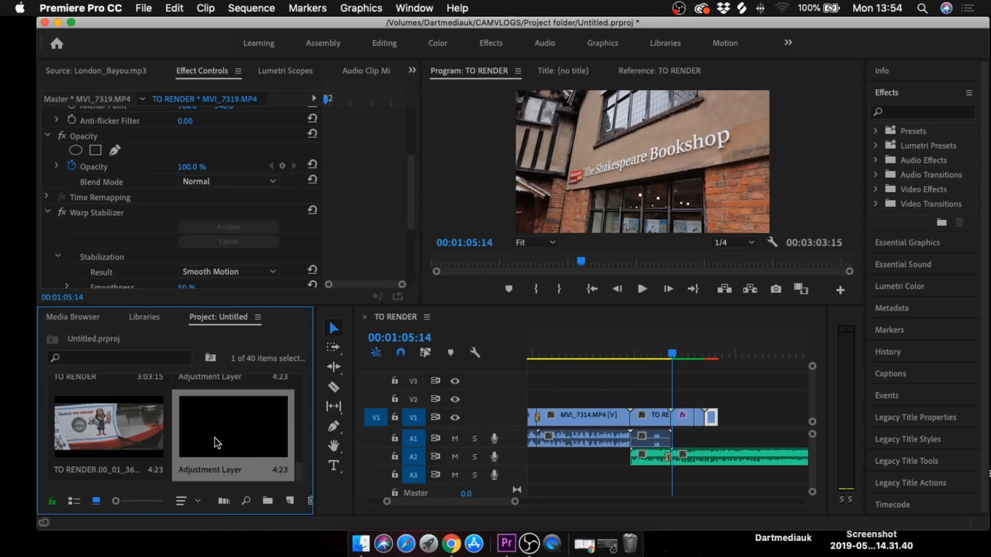
Step: Place the adjustment layer on track V2 from the start of the bookshop clip and extend it to the end of the last V1 clip
drag(217, 436, 682, 405)
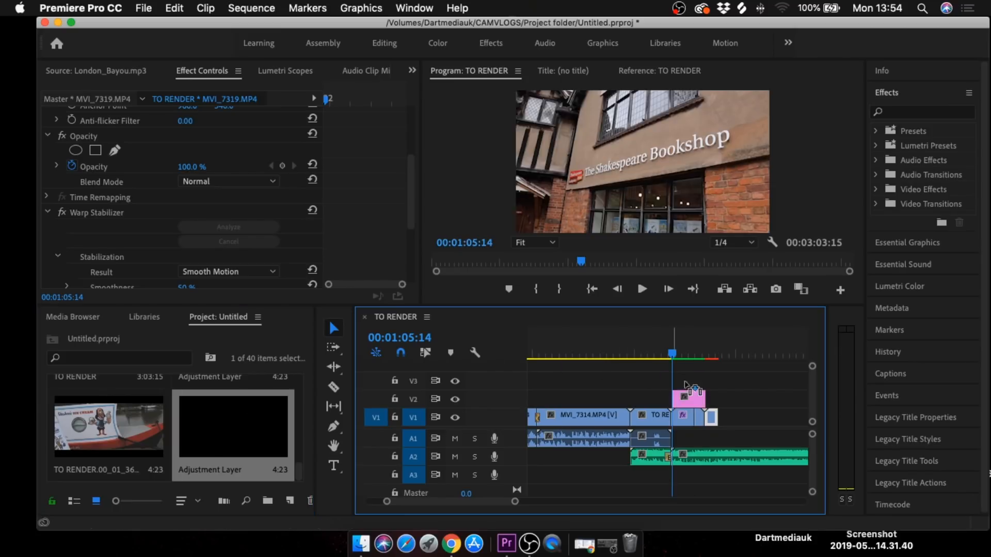
drag(673, 352, 664, 355)
click(685, 399)
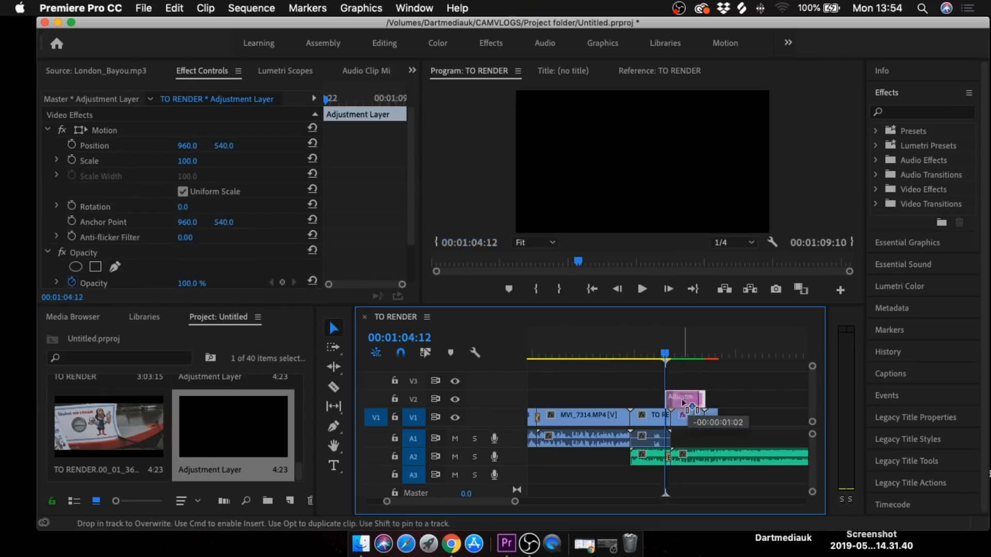
drag(702, 398, 718, 397)
Step: Play the sequence from the end of the intro title into the clips beneath the adjustment layer
key(space)
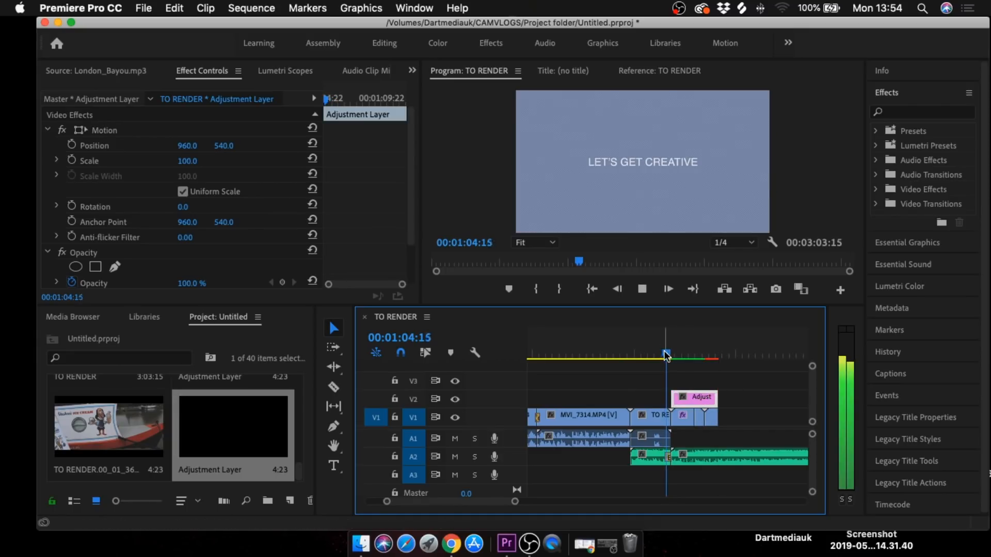
key(space)
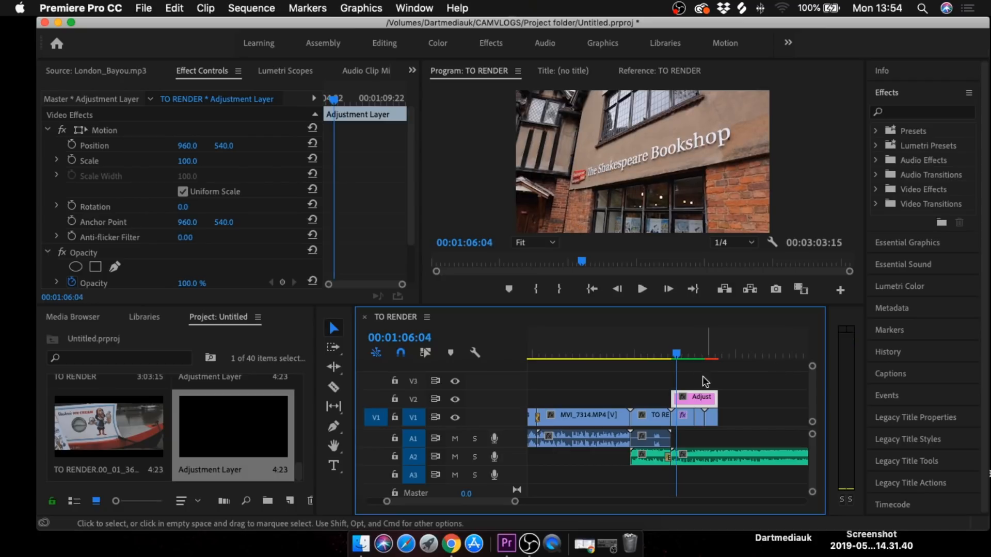
drag(677, 360, 681, 358)
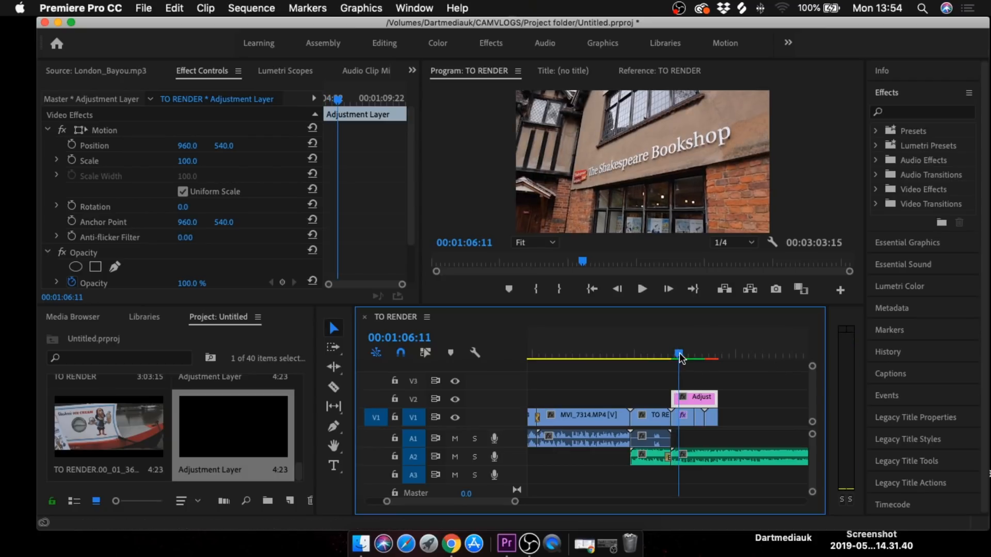
key(space)
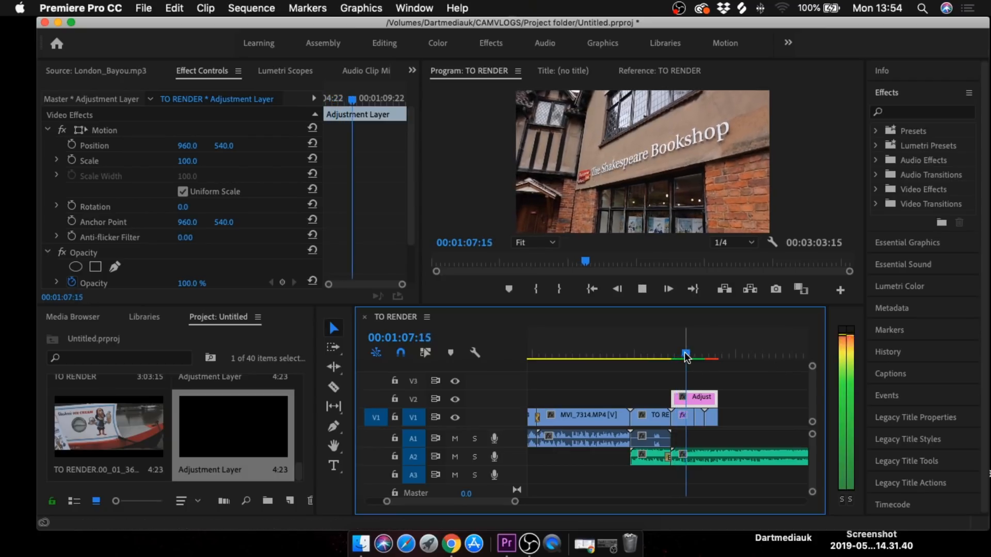
Step: Stop playback and apply the Brightness & Contrast effect from Color Correction to the adjustment layer on V2
key(space)
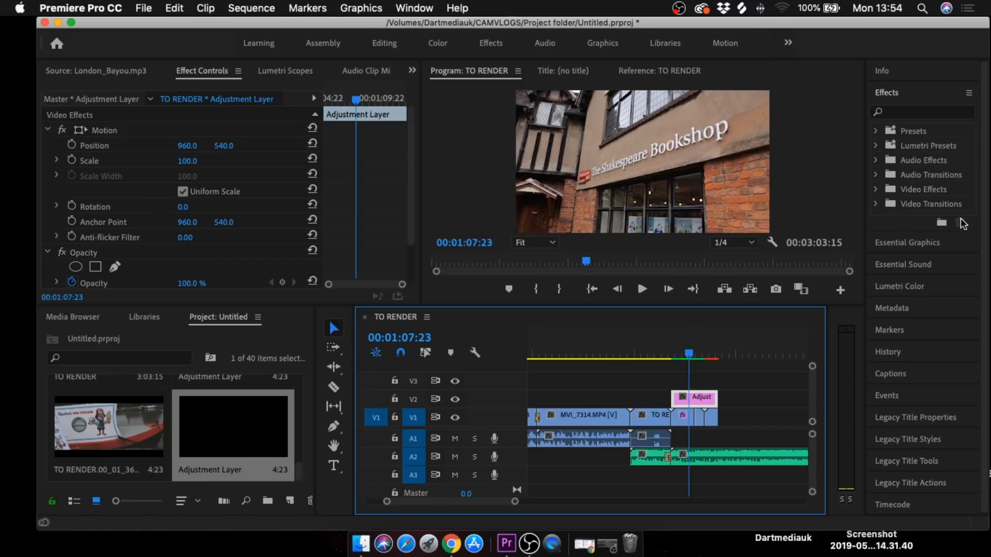
click(879, 189)
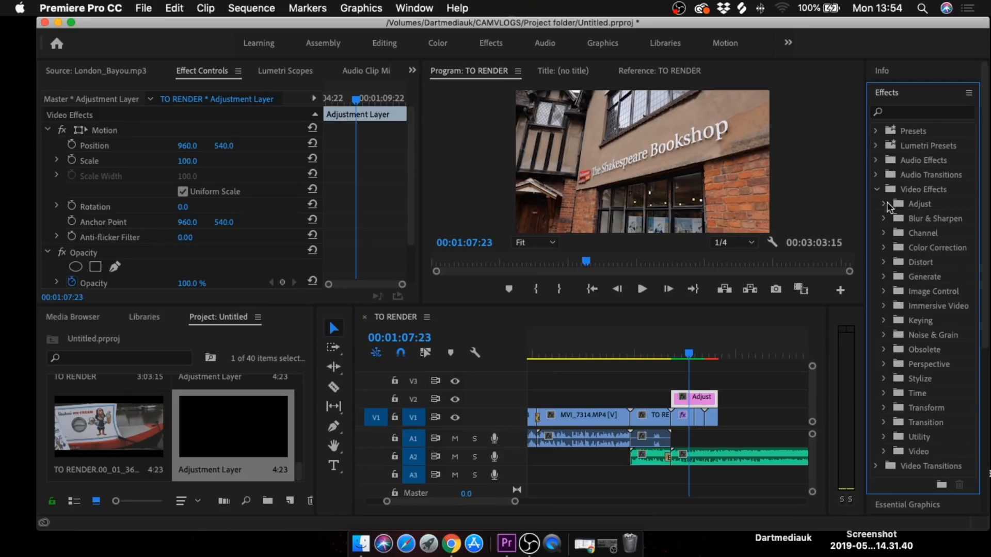
click(884, 249)
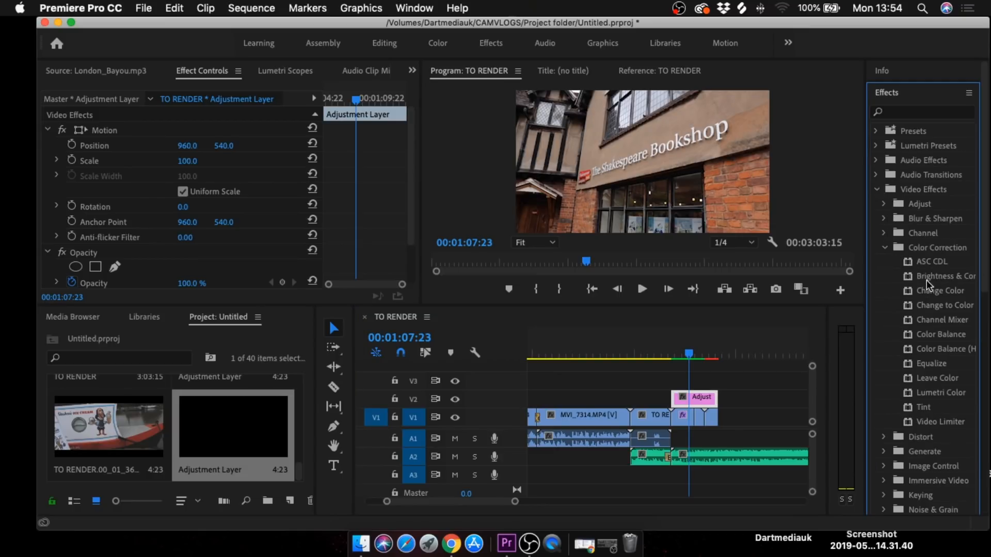
drag(927, 275, 594, 398)
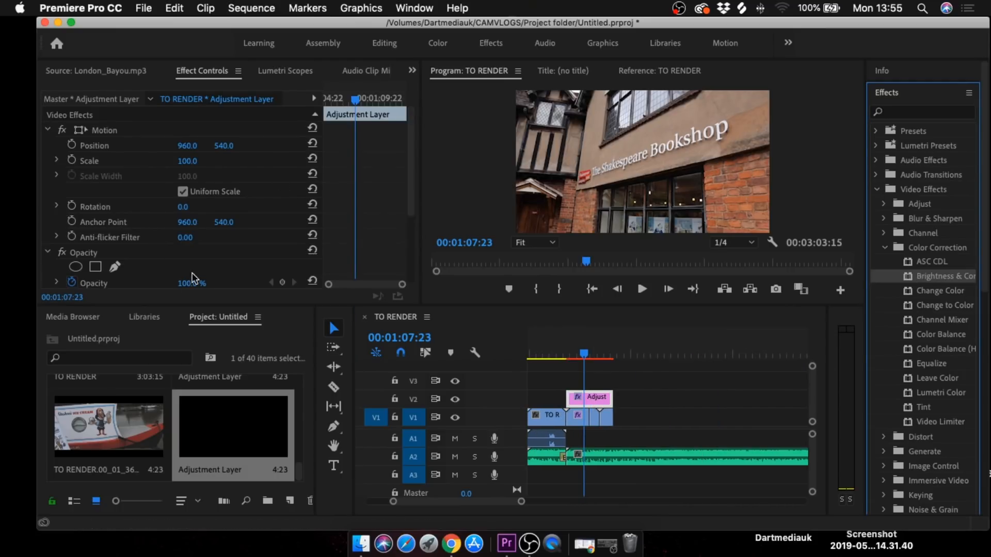
Step: Set the adjustment layer's Brightness to -64 and preview the bookshop clip near its start
scroll(193, 261, down, 4)
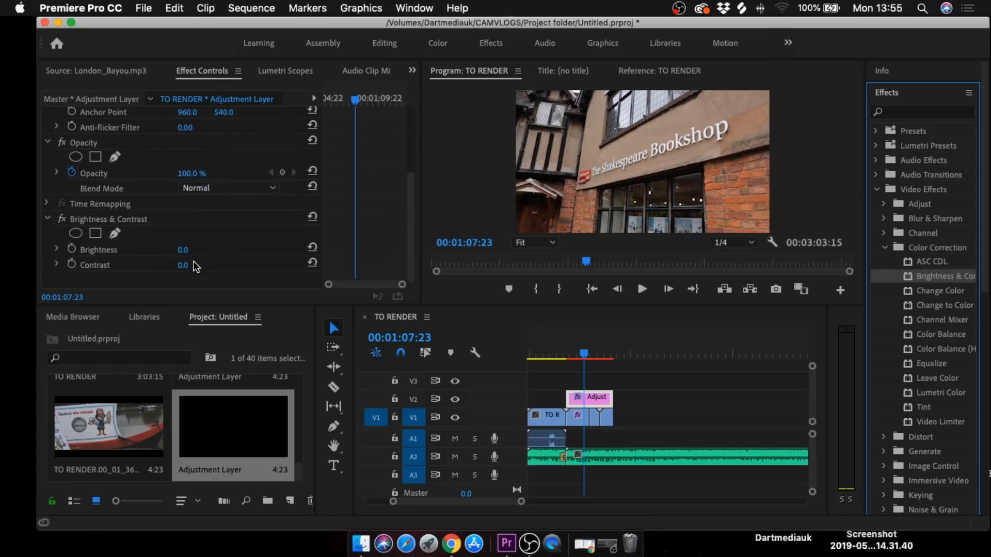
drag(183, 250, 151, 249)
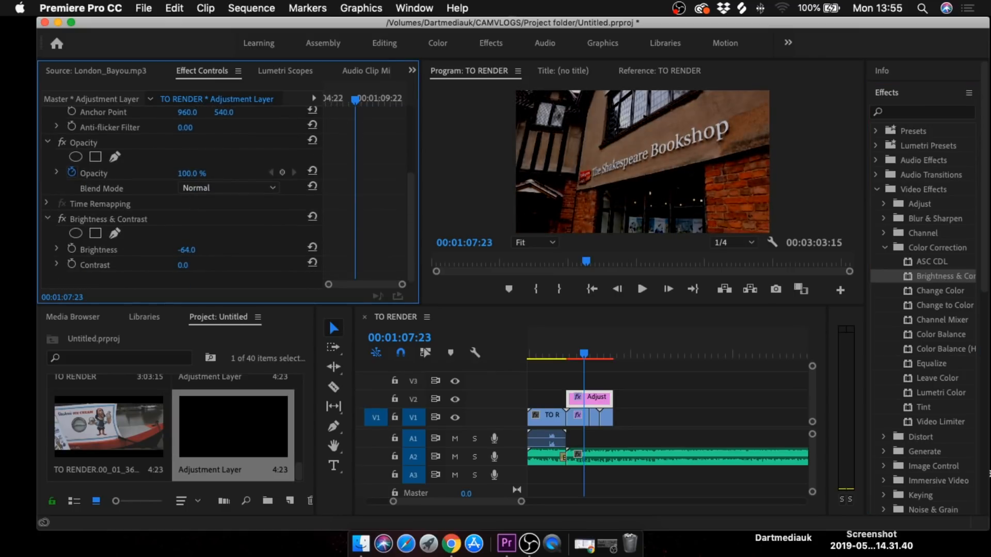
mouse_move(585, 356)
mouse_down()
mouse_move(609, 356)
mouse_move(573, 356)
mouse_up()
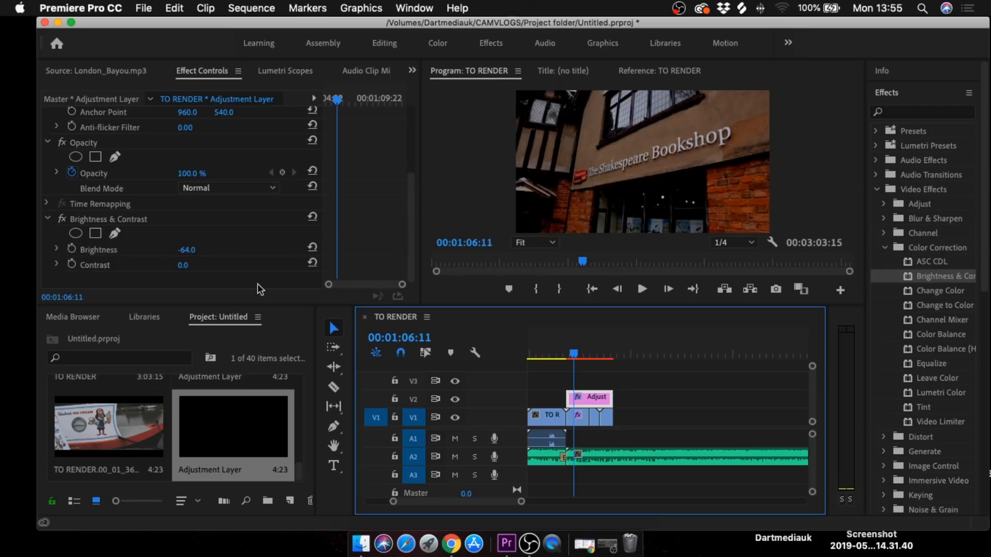
Step: Reset the adjustment layer's Brightness to 0, deselect the layer and check the bookshop clip
click(196, 249)
text(0)
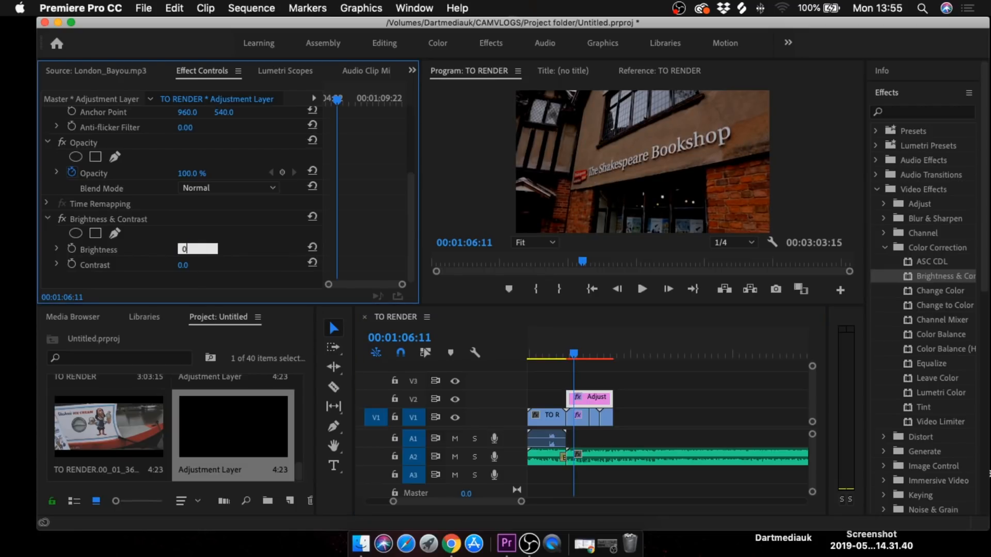
key(Return)
click(634, 379)
drag(577, 357, 575, 356)
Step: Search the effects for "crop" and apply the Crop effect to the adjustment layer
click(929, 110)
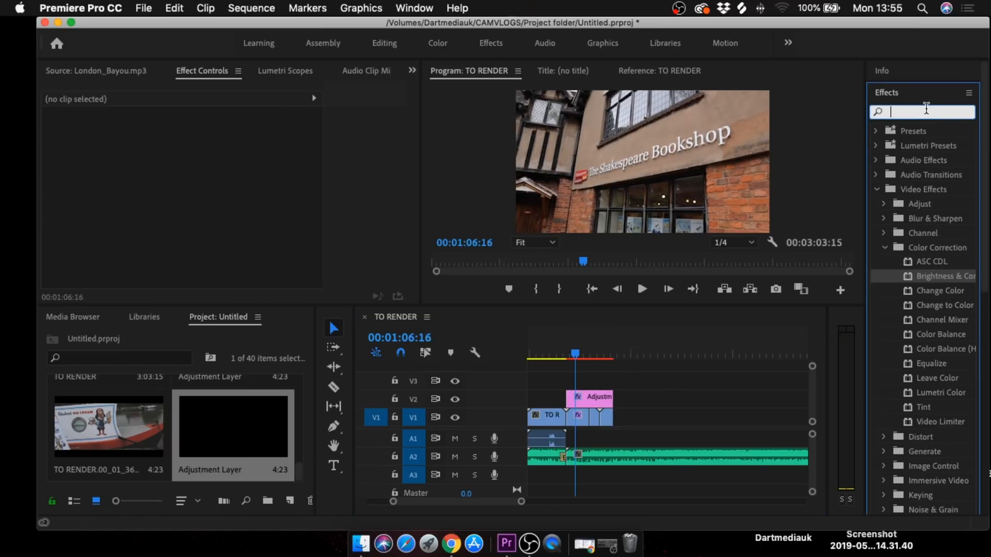
text(crop)
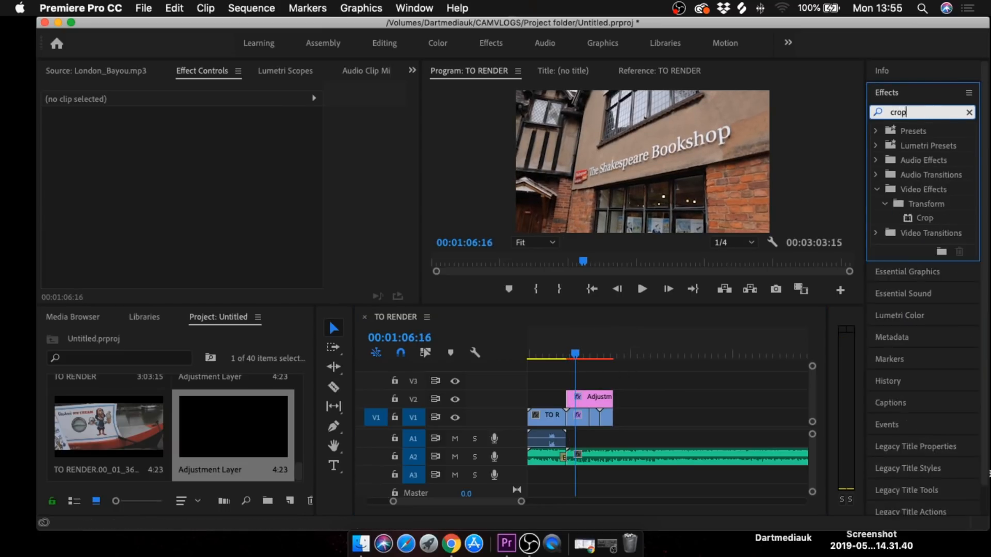
key(Return)
drag(924, 218, 582, 400)
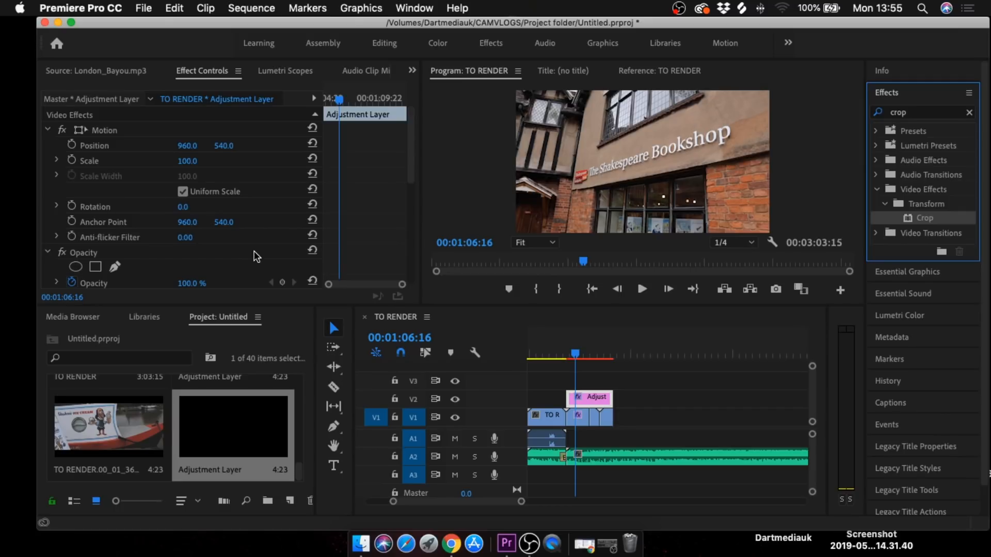
Step: Set the Crop effect's Top and Bottom values to 12% to form cinematic black bars
scroll(209, 248, down, 5)
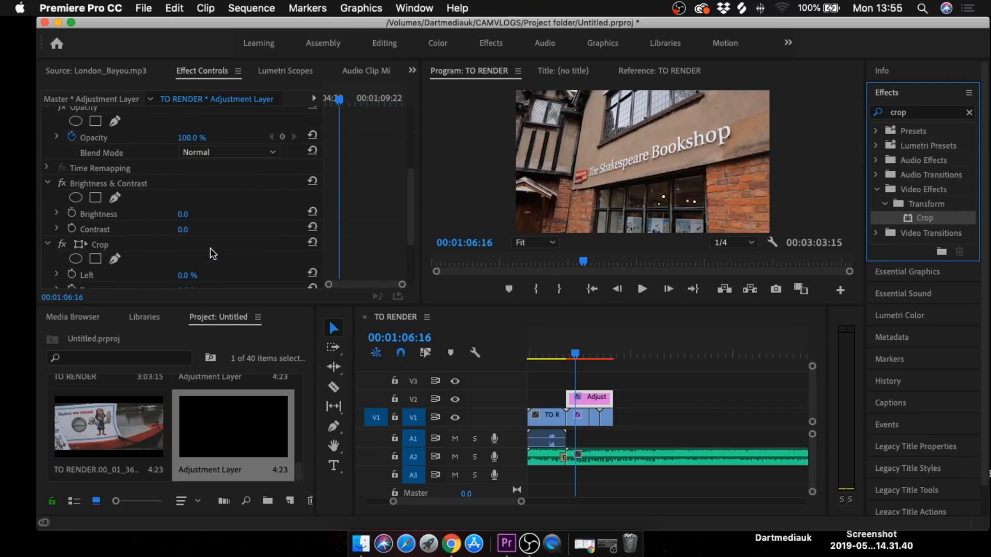
scroll(206, 246, down, 2)
click(187, 204)
text(12)
key(Return)
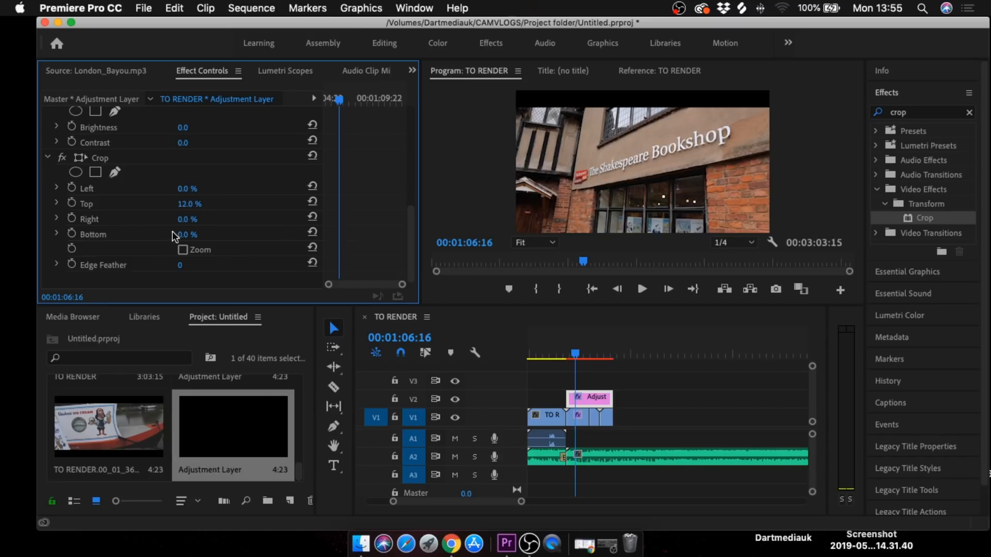
click(196, 234)
text(12)
key(Return)
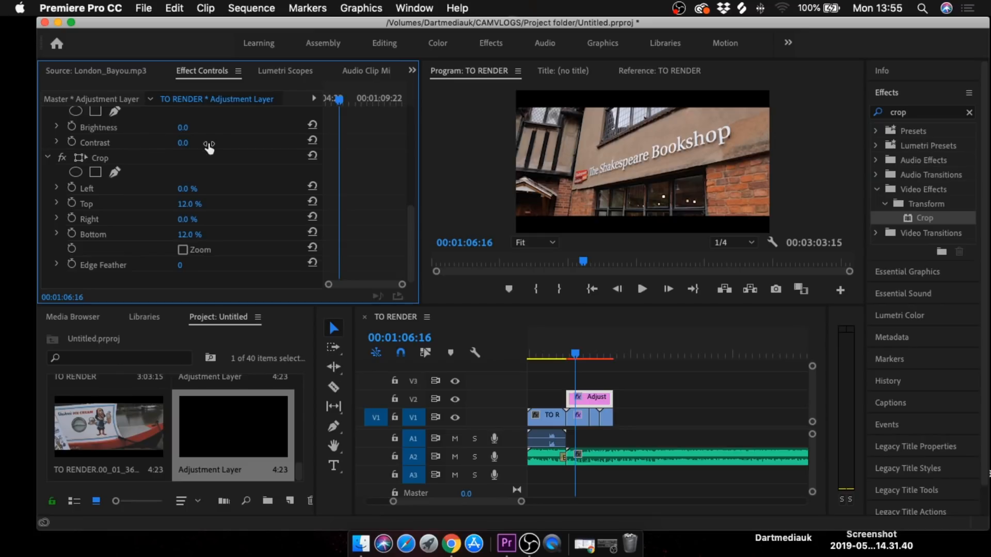
Step: Play the cropped clips through to the end of the adjustment layer and return to the bookshop clip's start
key(space)
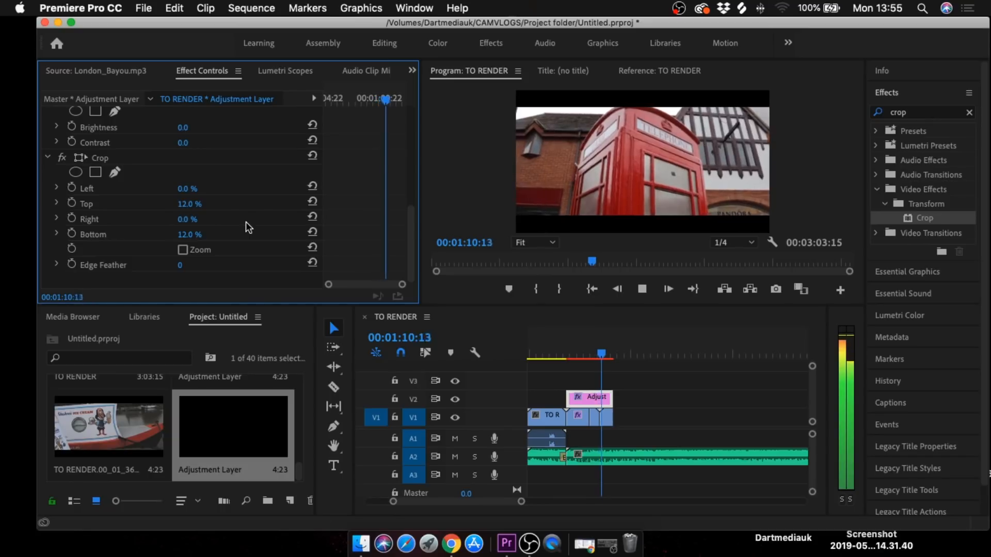
key(space)
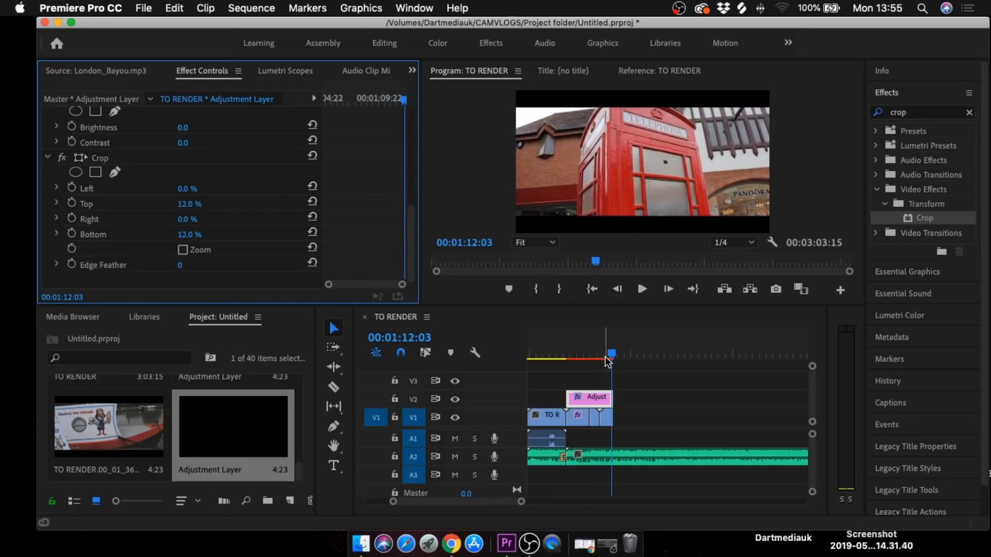
drag(611, 355, 568, 360)
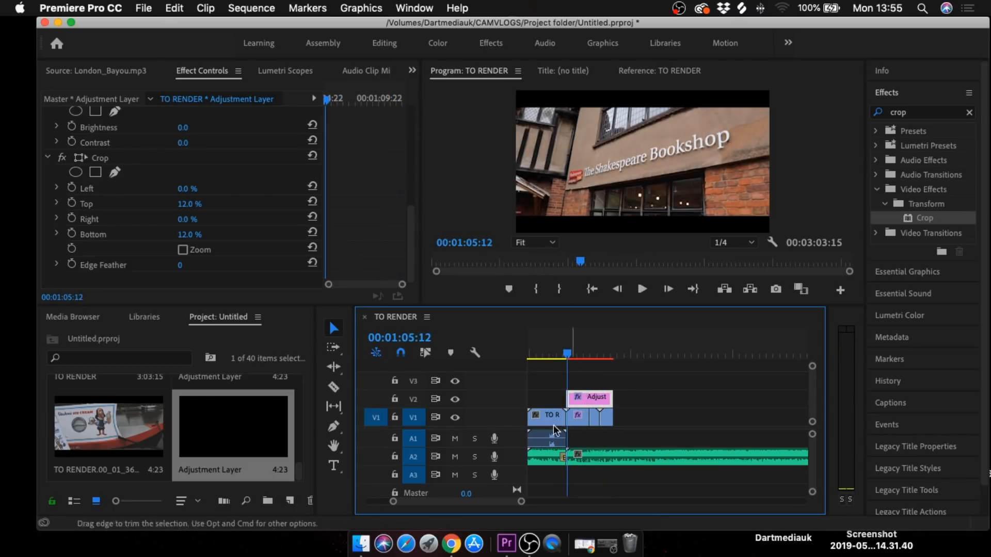
Step: Place the playhead at the adjustment layer's first frame and reset the Crop effect's Bottom and Top values to 0%
drag(521, 501, 493, 502)
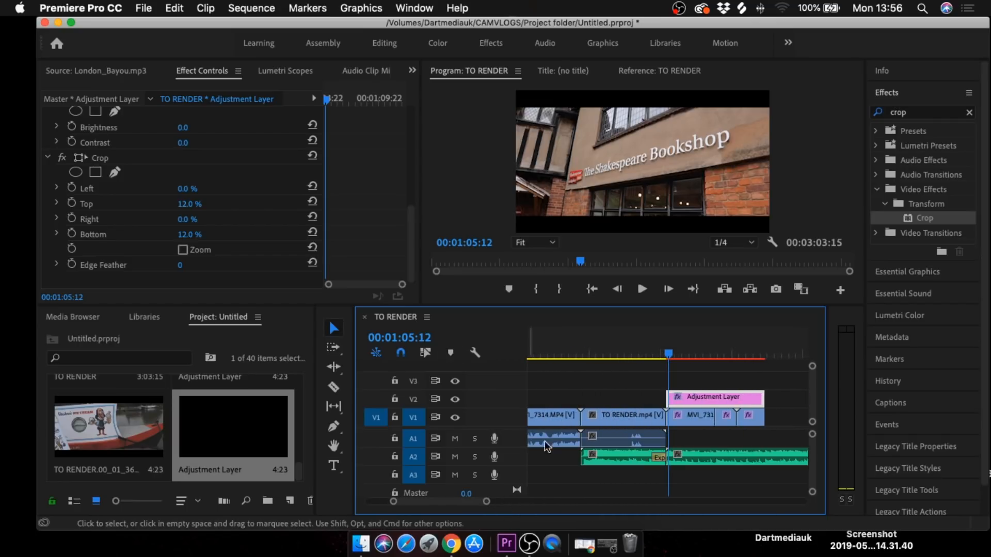
click(666, 354)
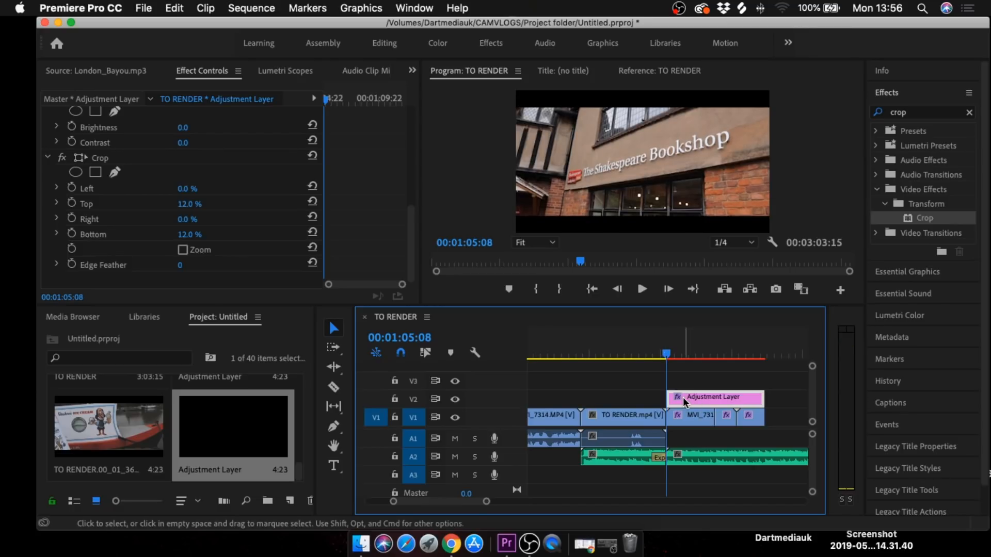
scroll(377, 221, up, 10)
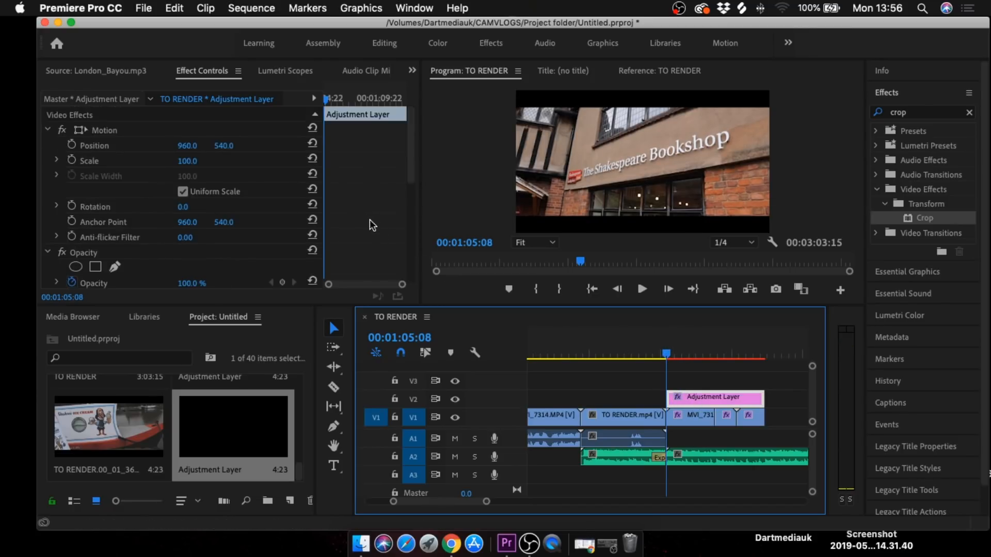
scroll(344, 219, down, 10)
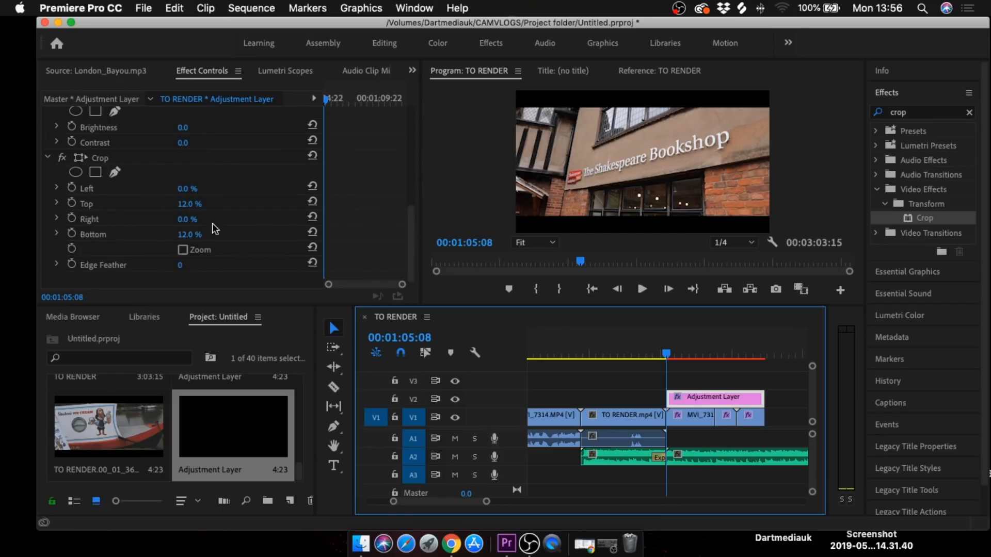
click(187, 234)
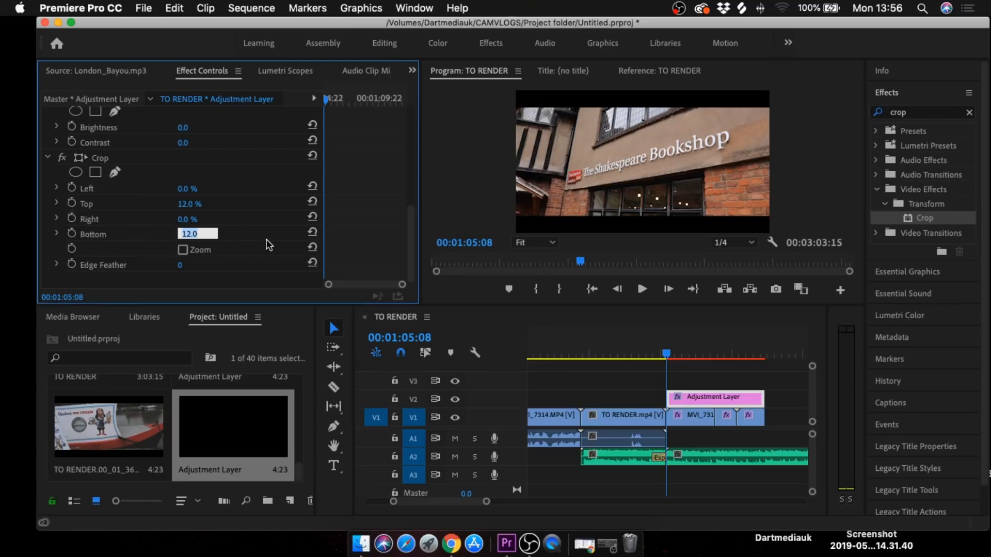
text(0)
key(Return)
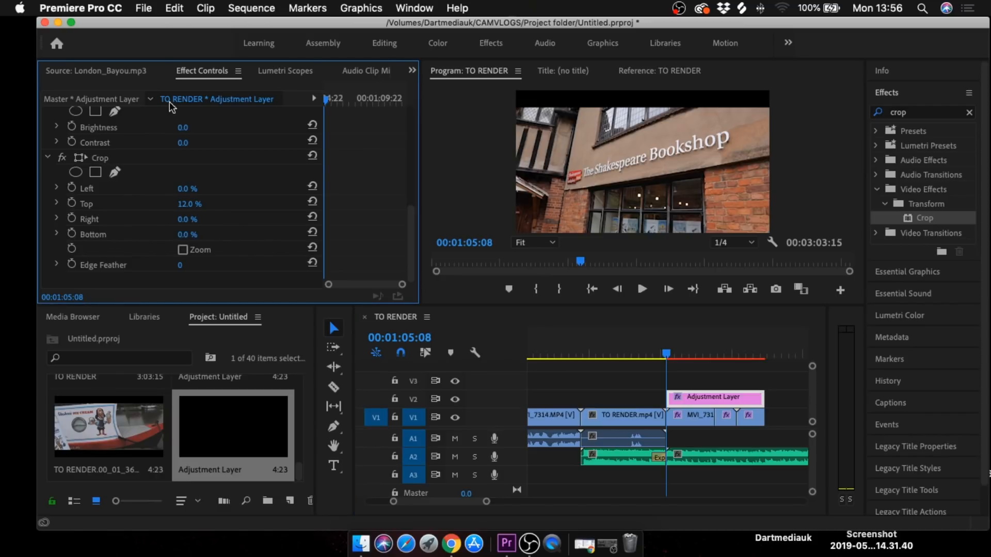
click(189, 204)
text(0)
key(Return)
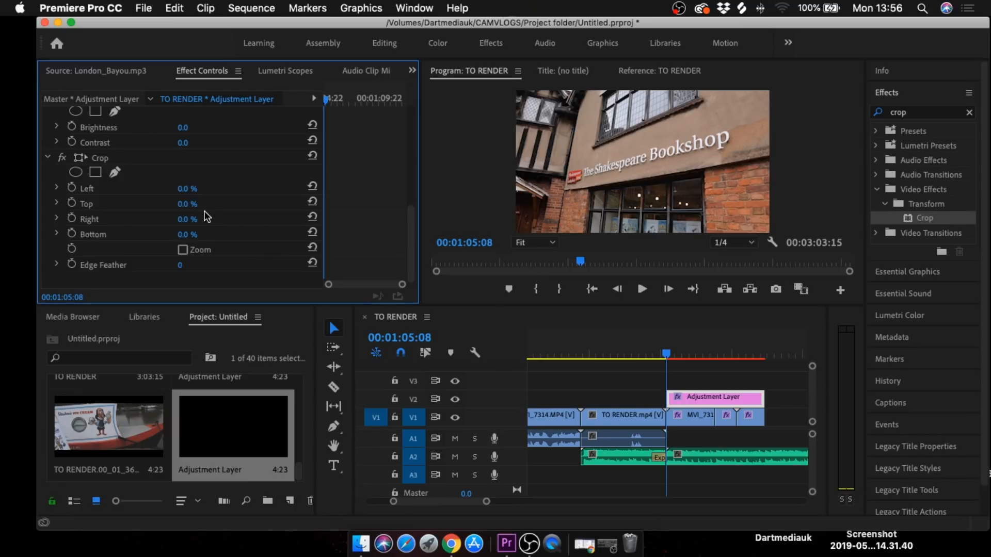
Step: Save the project and enable keyframing for Crop Top and Bottom at 0% on the adjustment layer's first frame
key(super+s)
scroll(376, 171, up, 5)
scroll(376, 171, down, 5)
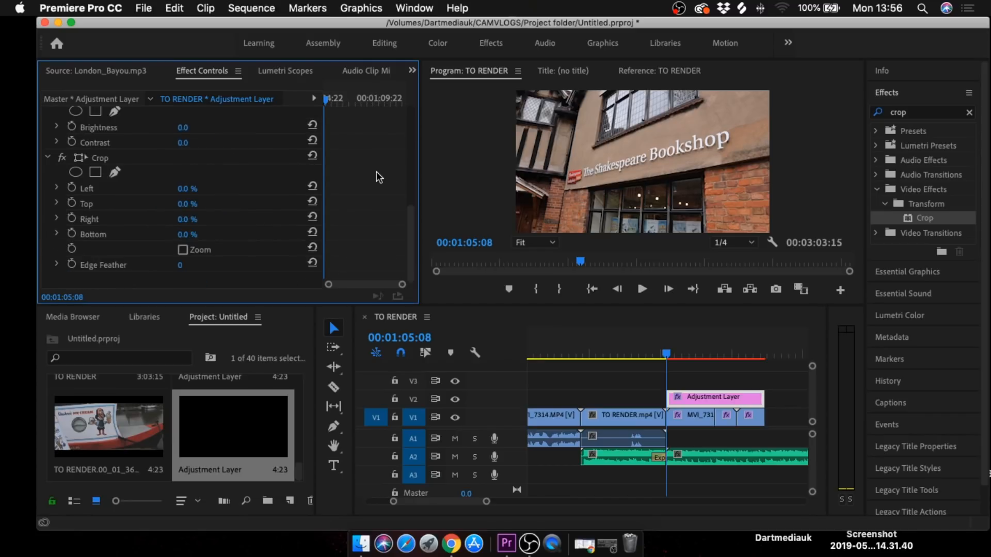
click(72, 202)
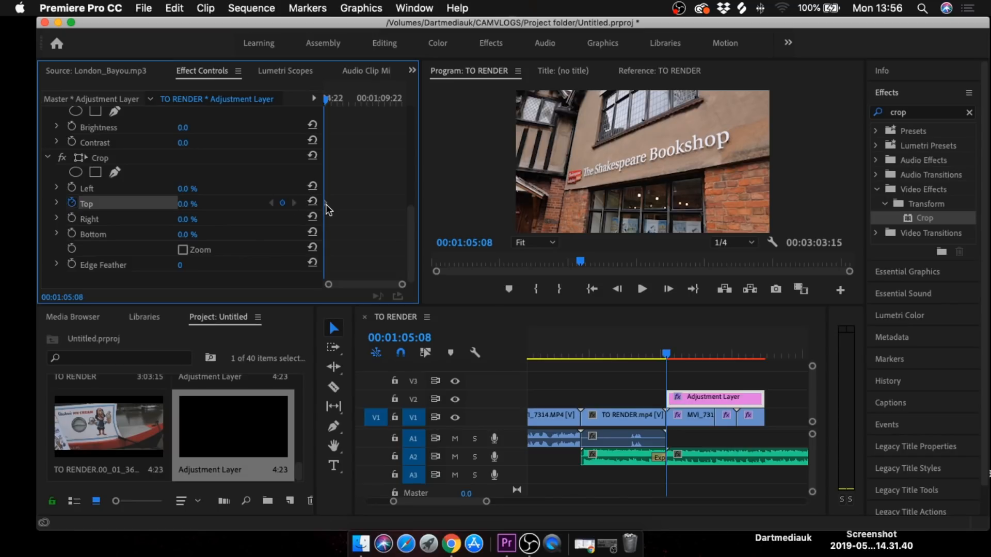
click(73, 234)
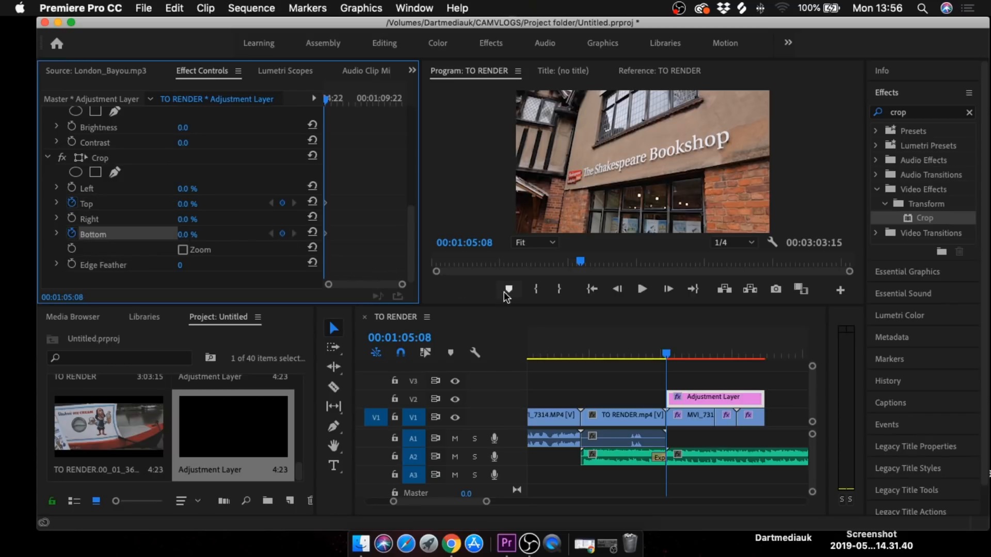
Step: Advance to 00:01:06:18 and add a second keyframe to both Crop Top and Crop Bottom
mouse_move(666, 356)
mouse_down()
mouse_move(684, 356)
mouse_move(665, 355)
mouse_up()
key(space)
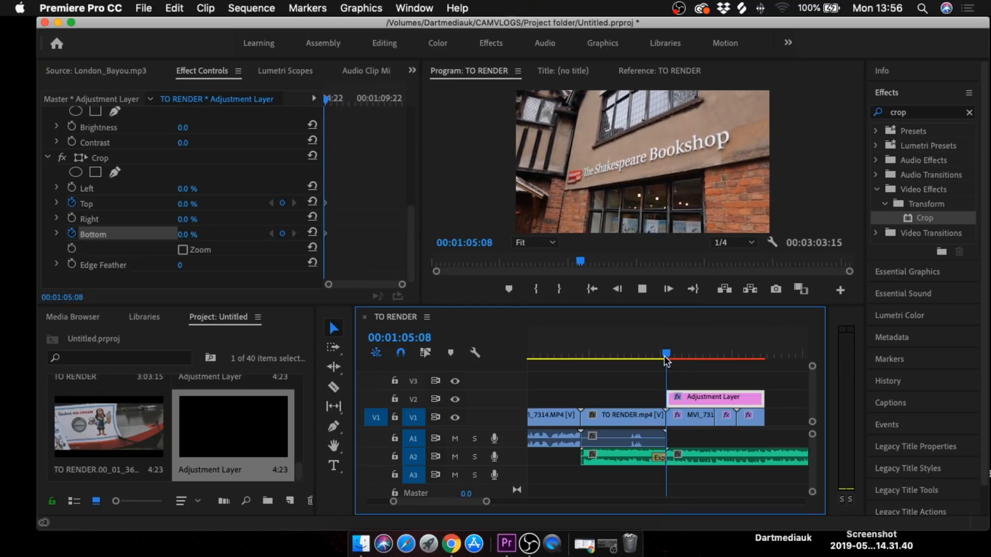
key(space)
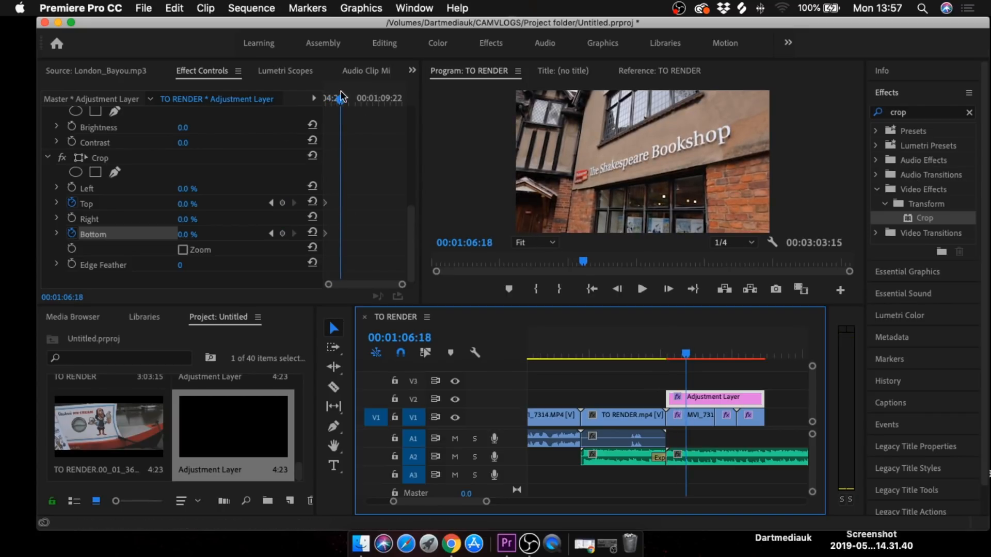
click(282, 203)
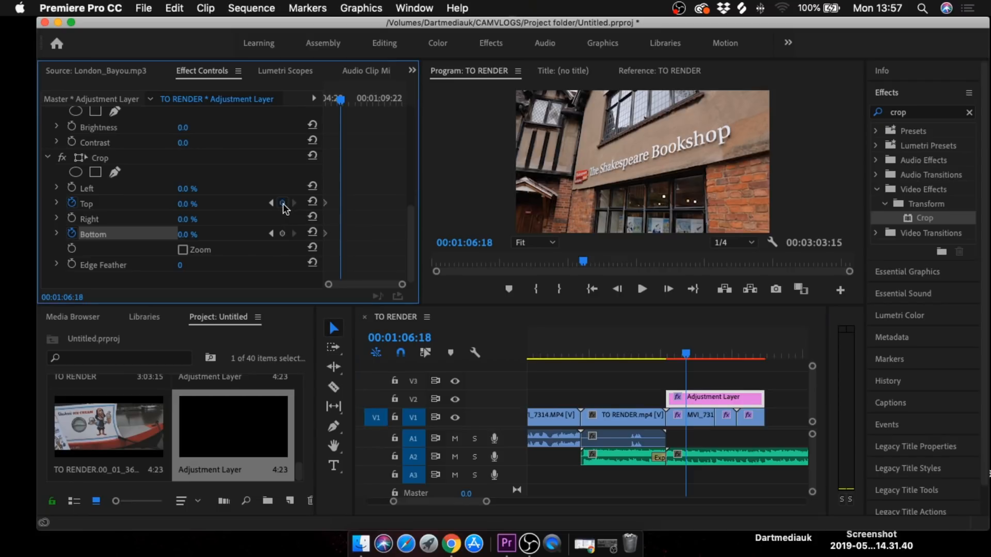
click(283, 235)
scroll(239, 193, up, 10)
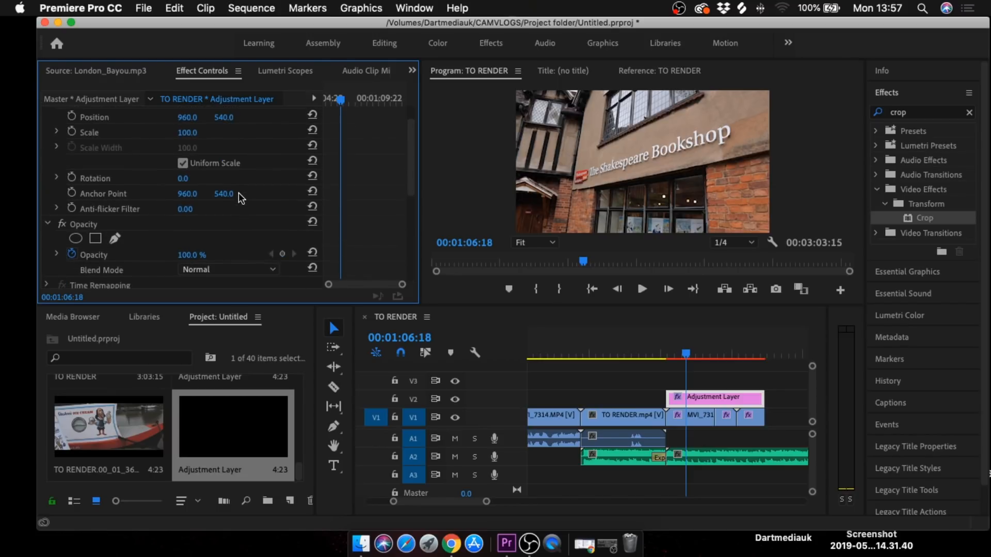
scroll(240, 217, down, 8)
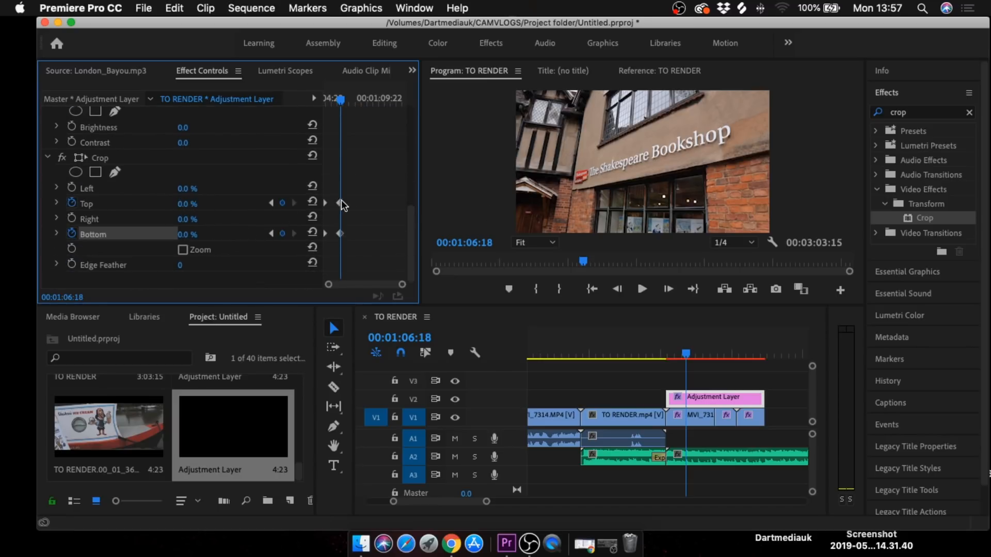
Step: Set Crop Top and Bottom to 12% at the second keyframes and play the animation from just before the adjustment layer
click(184, 207)
text(12)
key(Return)
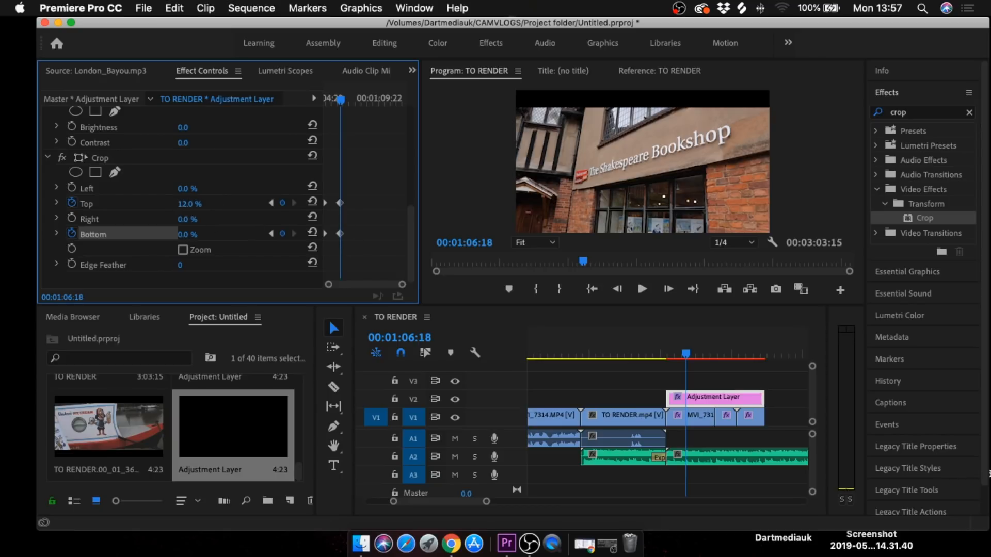
click(184, 234)
text(12)
key(Return)
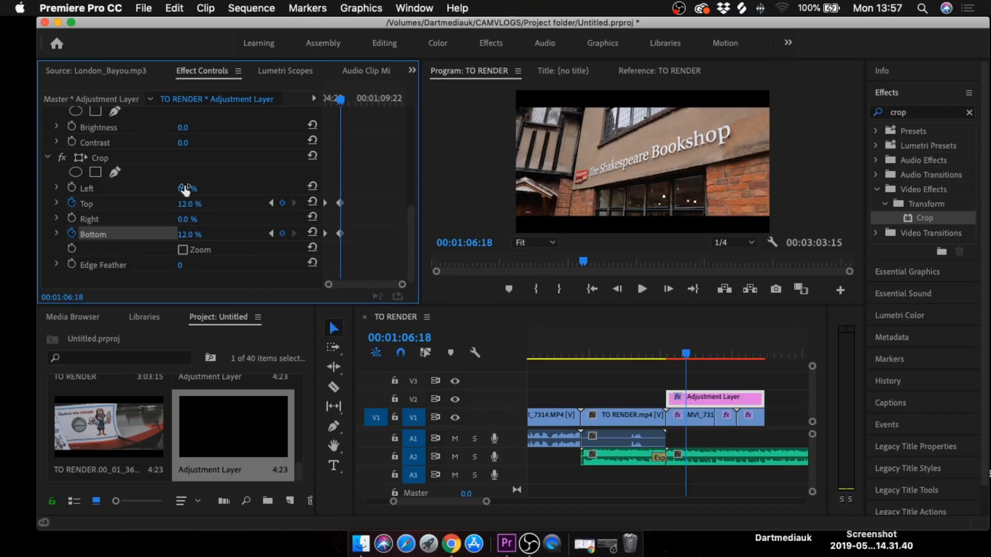
drag(688, 355, 659, 355)
key(space)
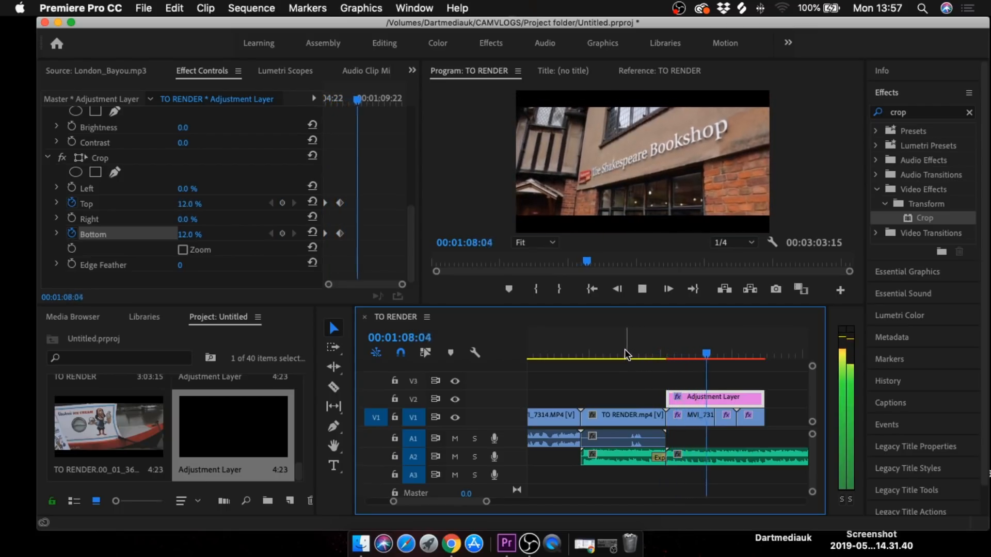
Step: Stop playback, place the playhead at the adjustment layer's end at 00:01:12:06 and add keyframes to Crop Bottom and Top
key(space)
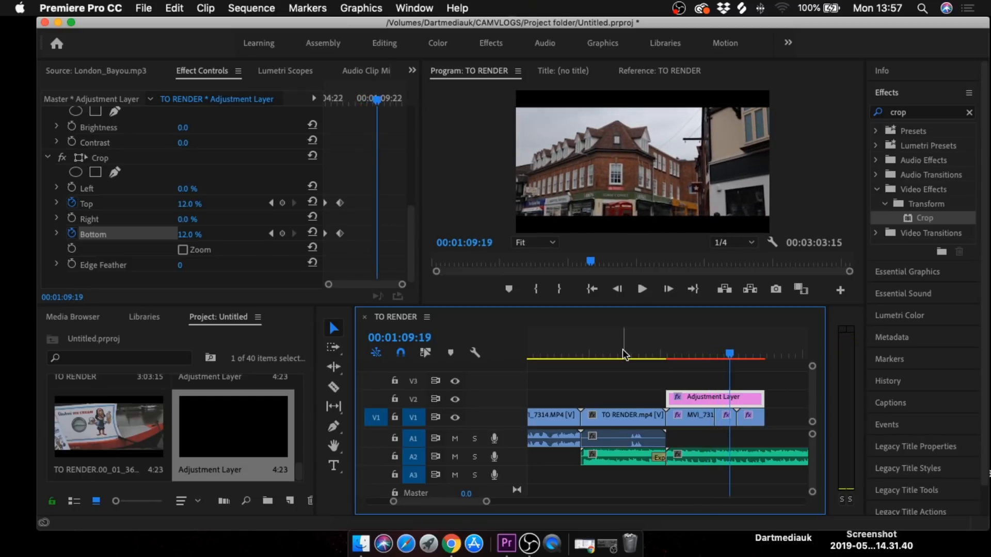
drag(733, 352, 766, 355)
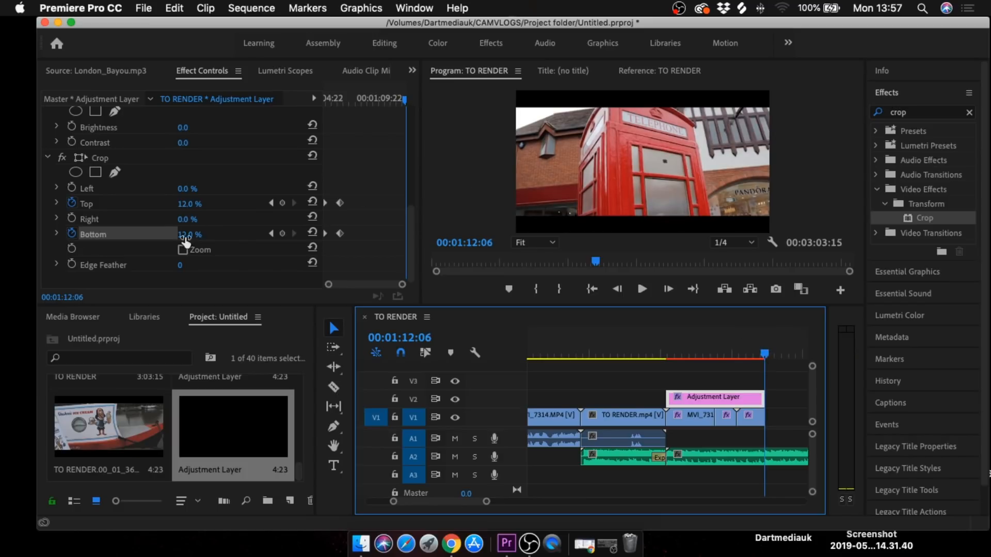
click(282, 233)
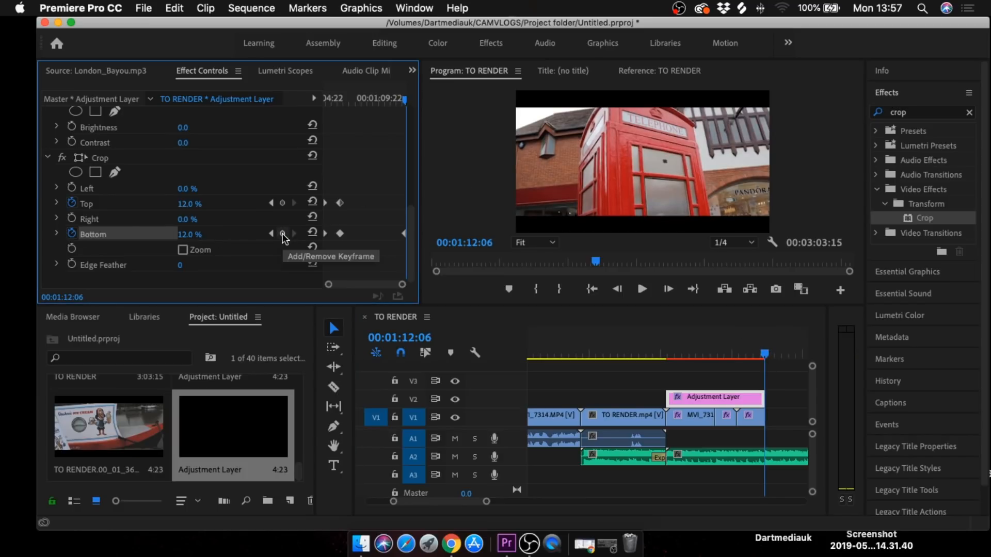
click(283, 203)
Step: Go back to 00:01:11:06 and add a keyframe to both Crop Top and Crop Bottom
drag(404, 98, 394, 102)
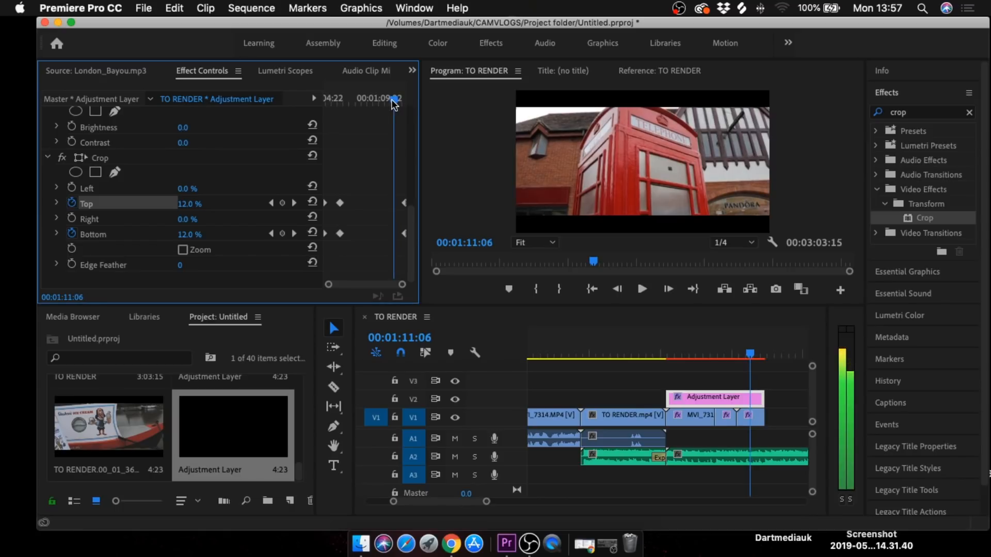
click(283, 203)
click(282, 234)
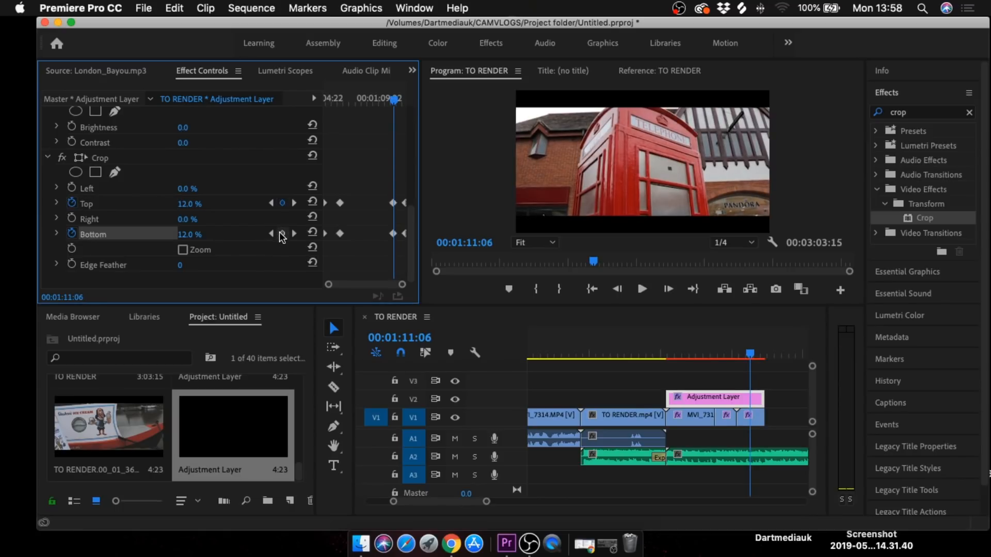
click(392, 232)
click(404, 233)
Step: Set Crop Bottom and Top to 0% at the final keyframes at 00:01:12:06
drag(398, 105, 406, 99)
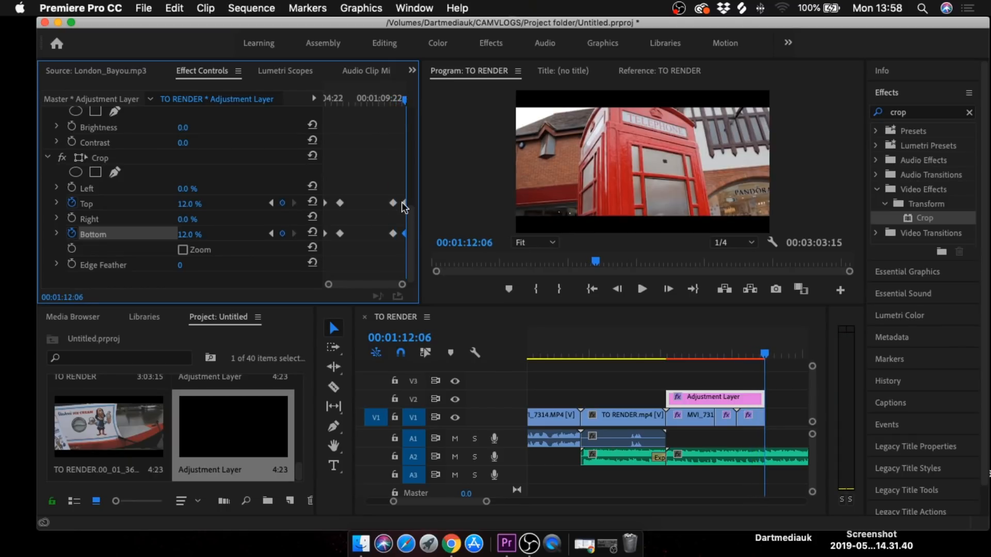
click(183, 235)
text(0)
click(195, 204)
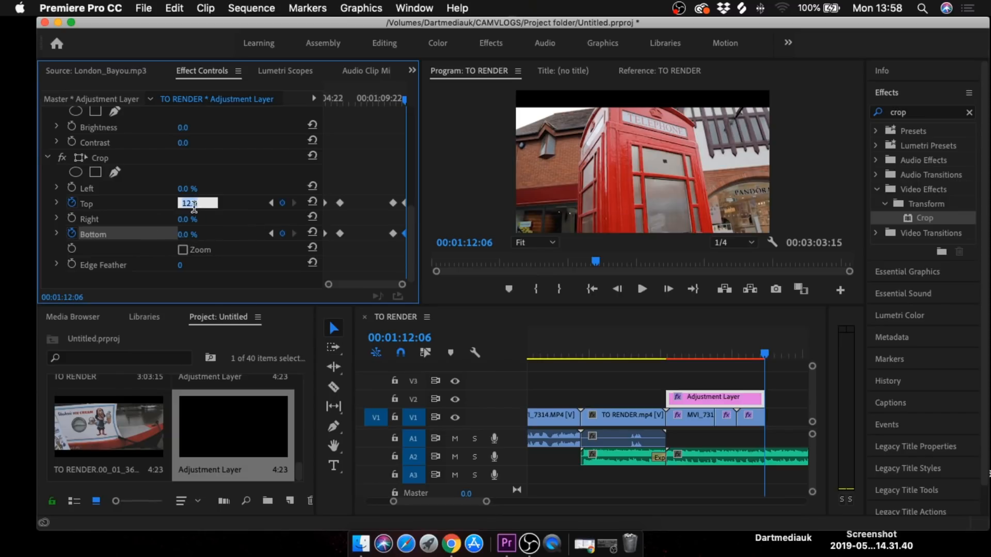
text(0)
key(Return)
Step: Play the cinematic bars animation through to the end of the adjustment layer and check its last frames
click(681, 354)
key(space)
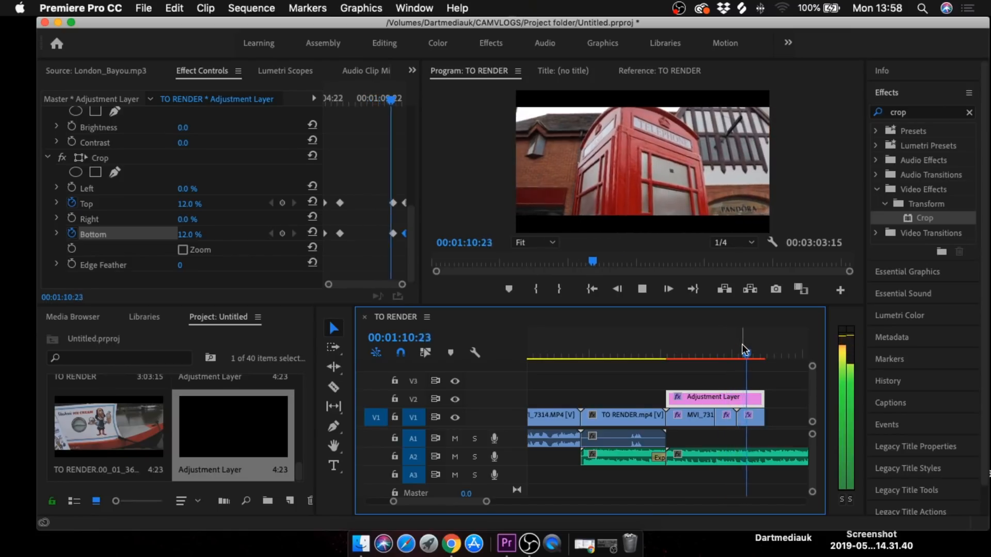
key(space)
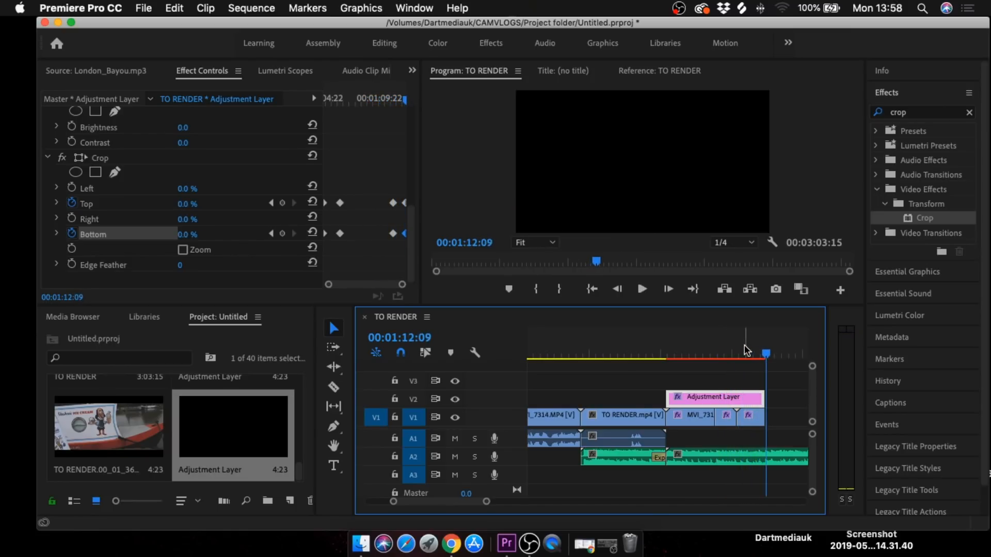
mouse_move(767, 355)
mouse_down()
mouse_move(707, 355)
mouse_move(767, 355)
mouse_up()
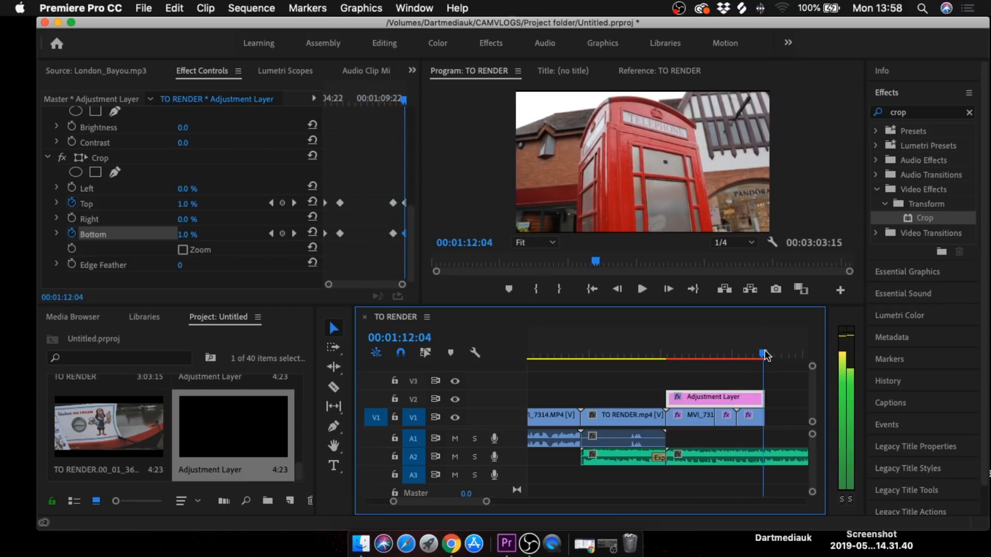
Step: Add MVI_7347.MP4 right after the last clip on V1, then cut the music at that point and delete the excess
scroll(231, 432, down, 5)
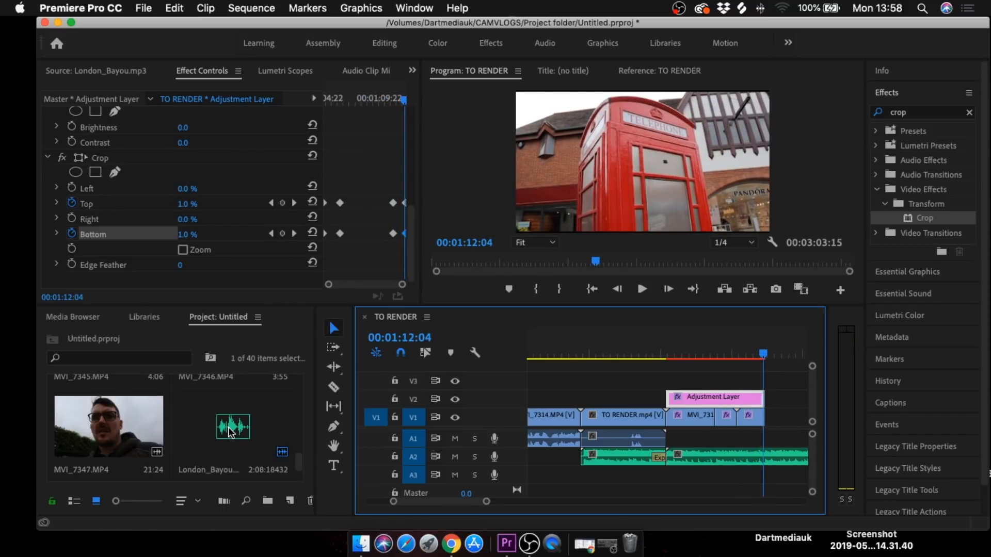
drag(105, 437, 774, 417)
key(c)
key(v)
click(800, 458)
key(Delete)
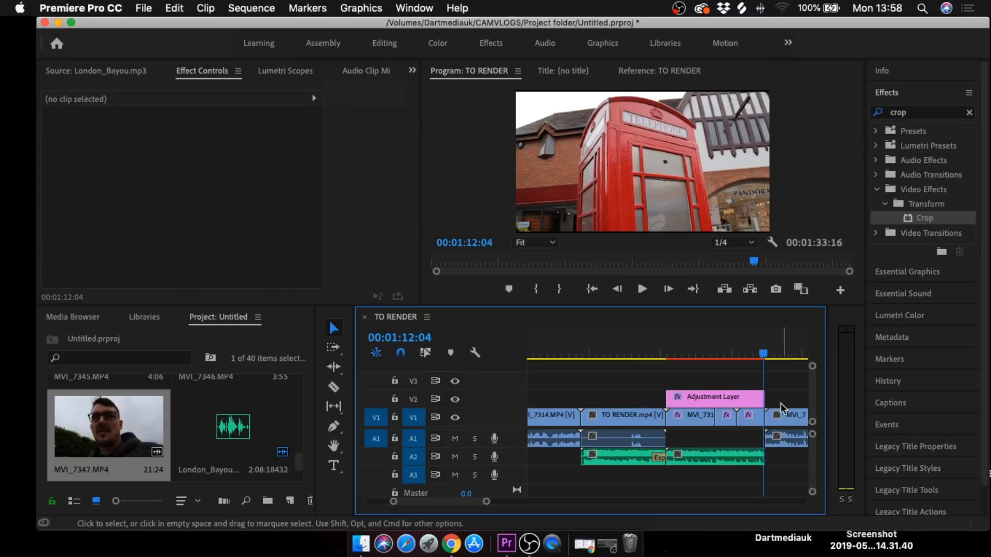
Step: Apply an Exponential Fade to the end of the music on A2 and shorten it to 12 frames
click(969, 112)
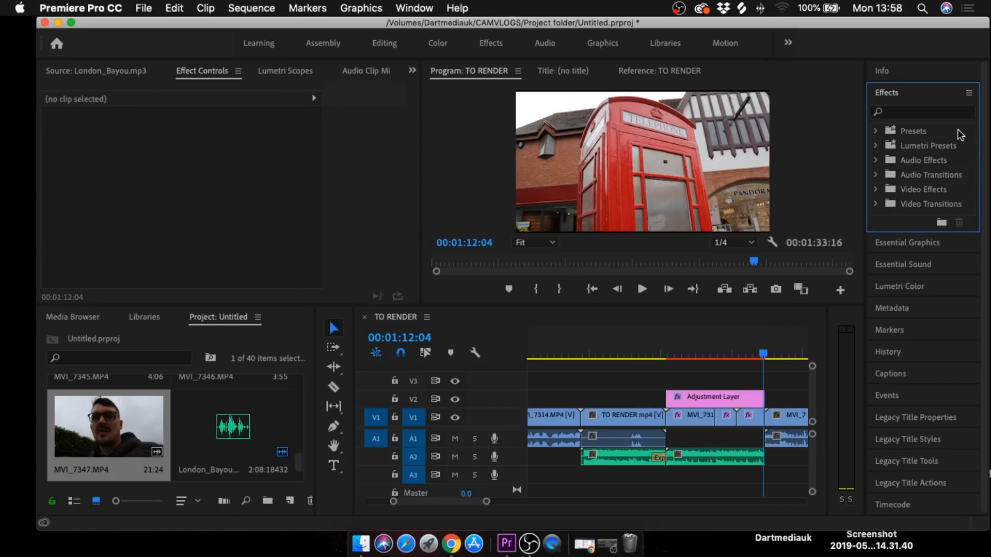
click(879, 176)
click(886, 190)
drag(911, 234, 758, 461)
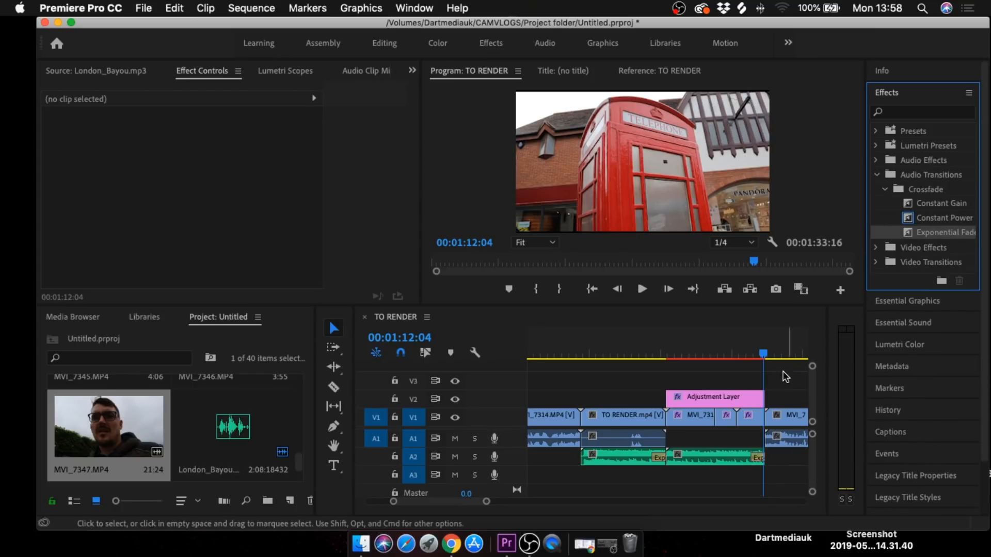
click(758, 460)
drag(760, 459, 762, 460)
Step: Play the music fade-out and the cut into MVI_7347.MP4
click(759, 342)
key(space)
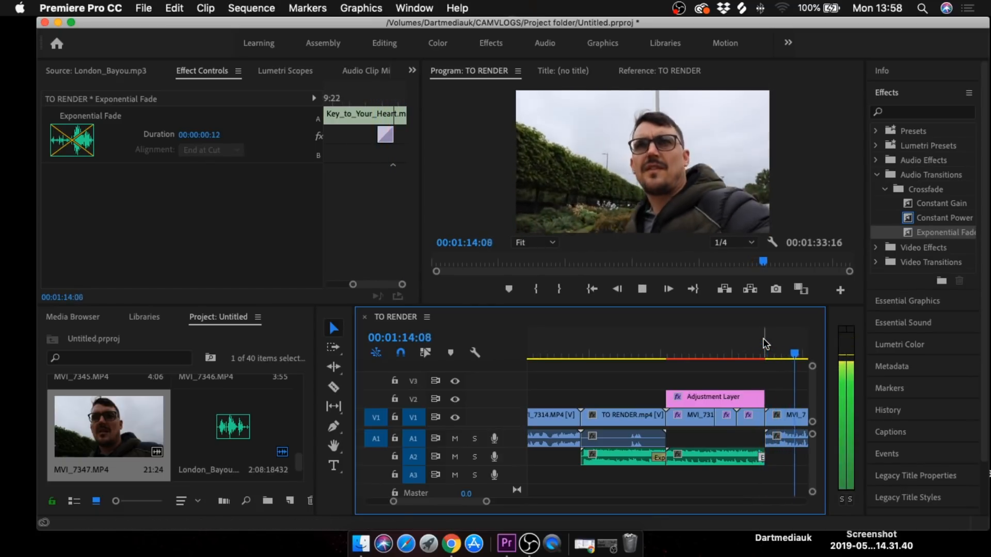
key(space)
Step: Place the playhead over the adjustment layer at 00:01:07:16 and select the layer on V2
drag(493, 504, 520, 502)
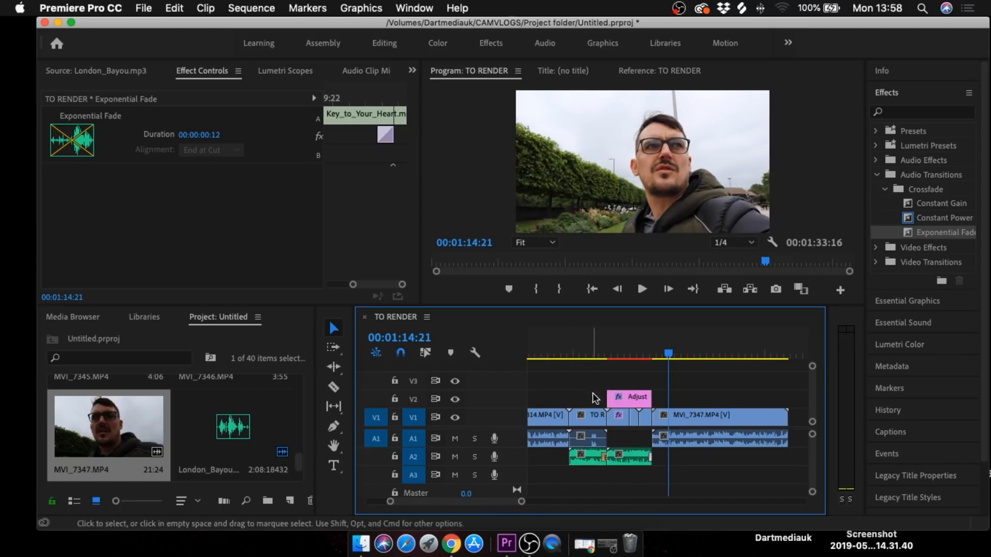
click(623, 354)
click(624, 397)
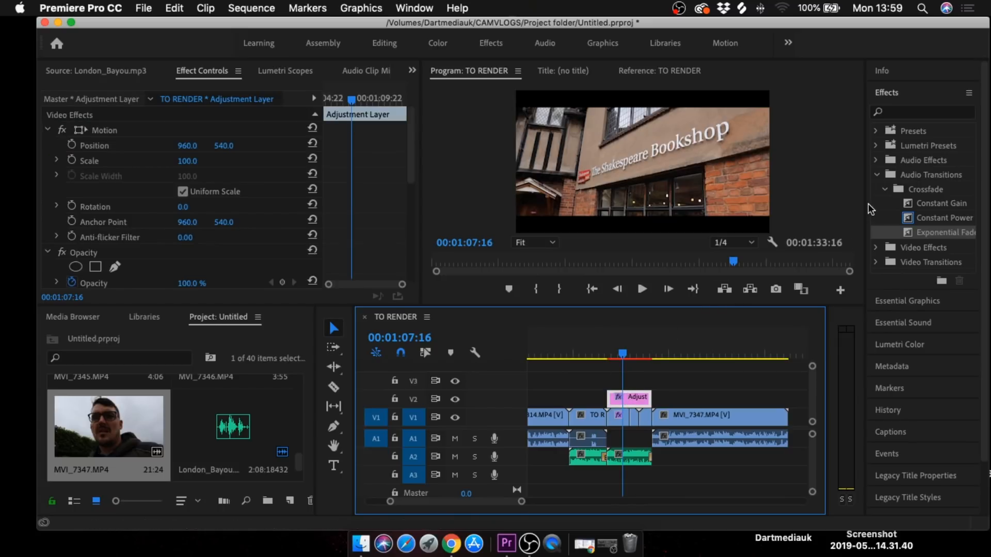
Step: Examine the available effect Presets and the SpeedLooks, Filmstocks and Cinematic groups of the Lumetri Presets
click(879, 174)
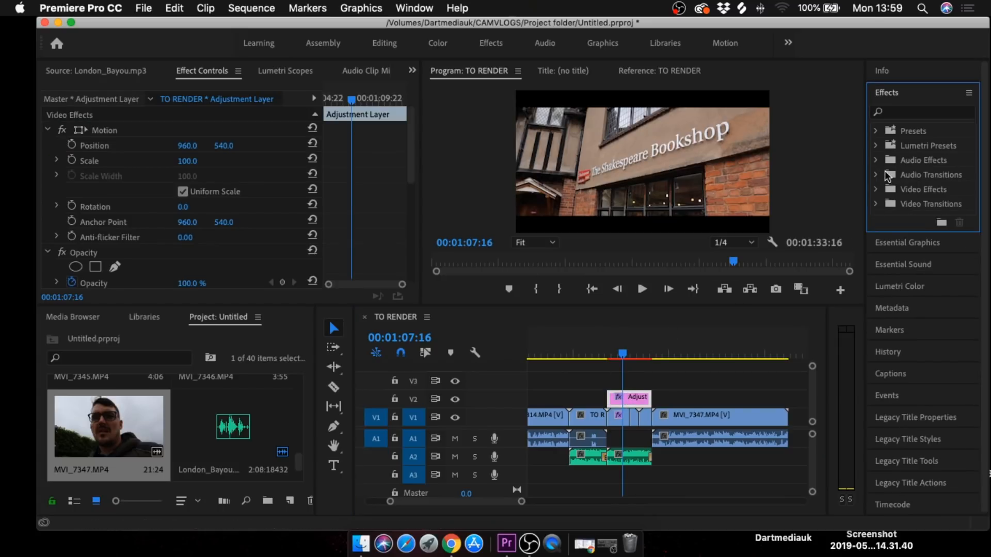
click(875, 131)
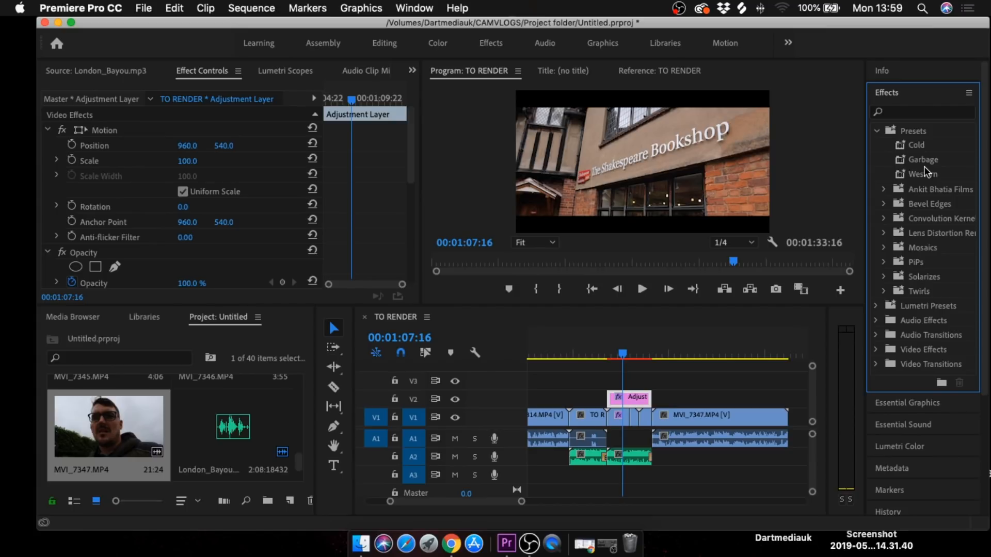
click(877, 133)
click(877, 146)
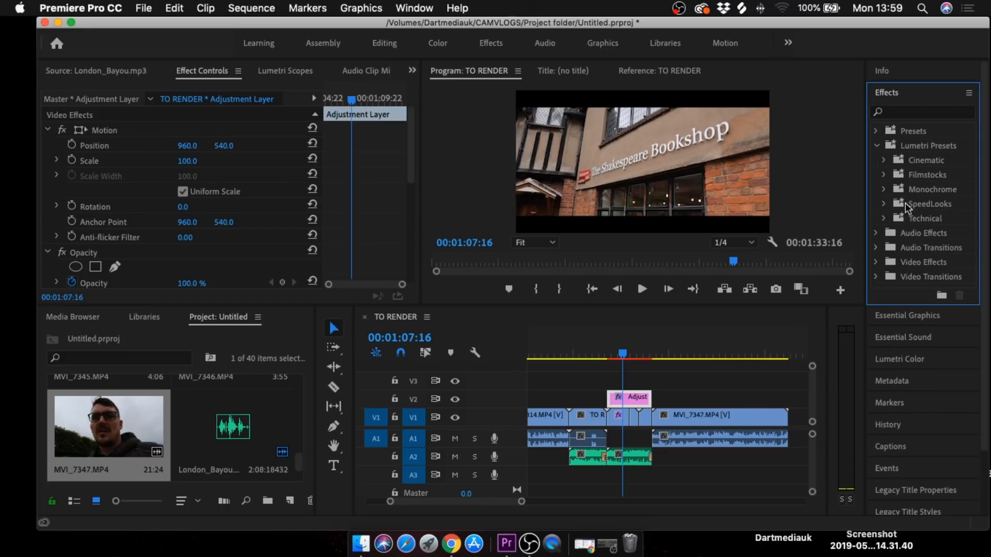
click(884, 205)
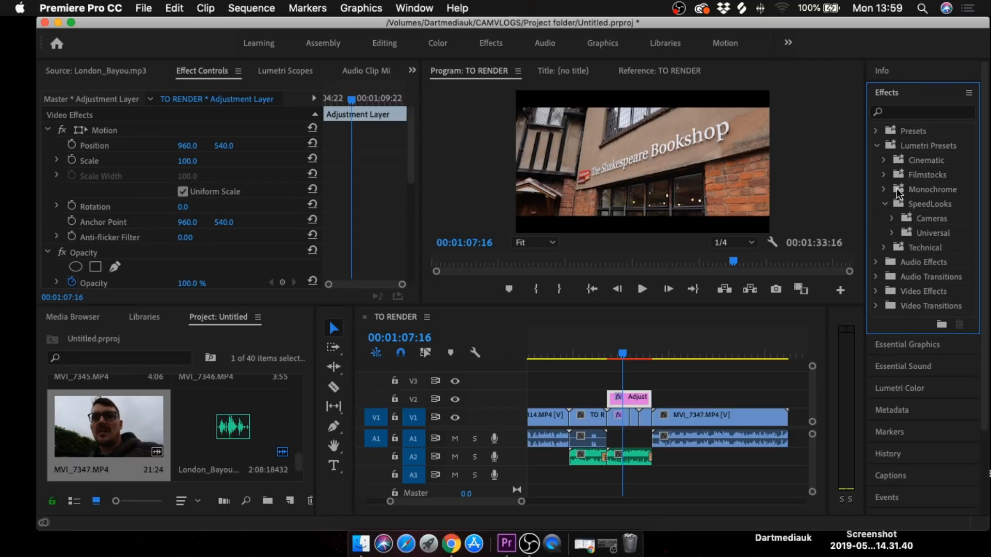
click(885, 205)
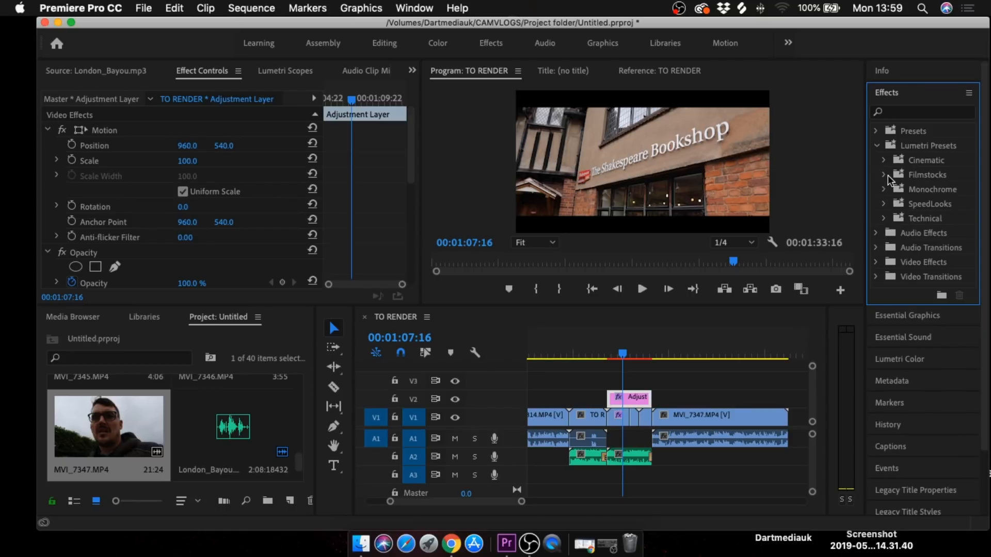
click(885, 175)
click(885, 174)
click(885, 161)
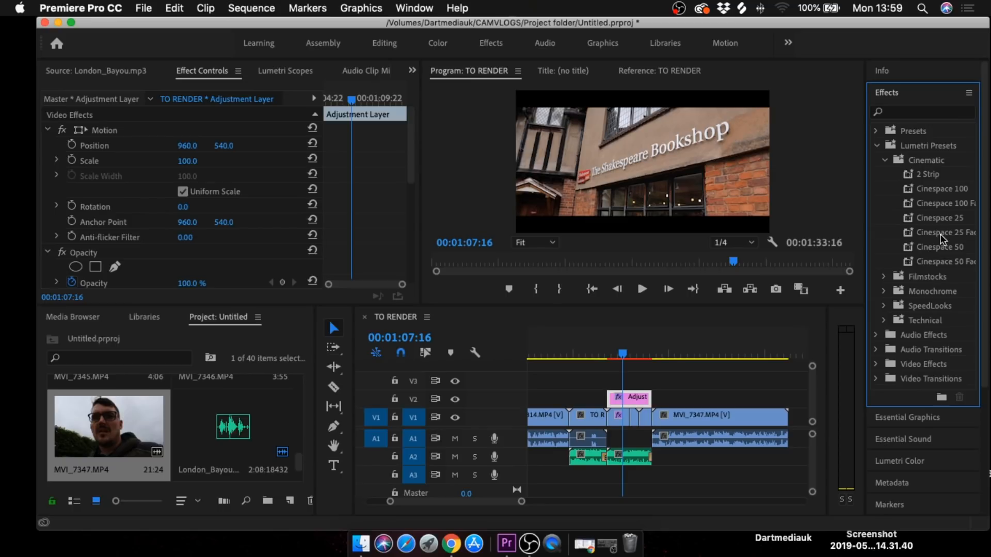
click(885, 161)
click(882, 148)
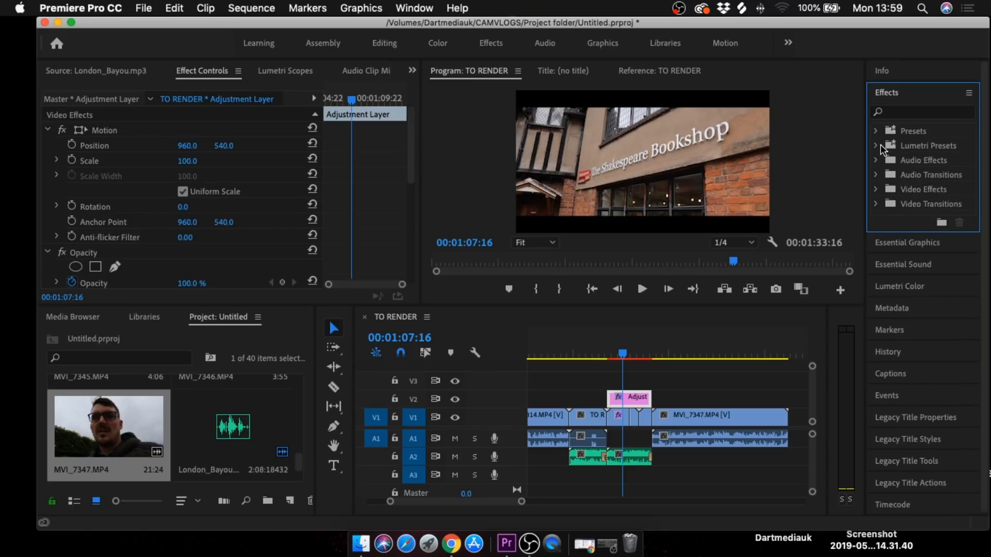
Step: Apply the Cinematic preset Cinespace 25 Faded Film to the adjustment layer and bring up its Lumetri Color settings
click(877, 146)
click(885, 160)
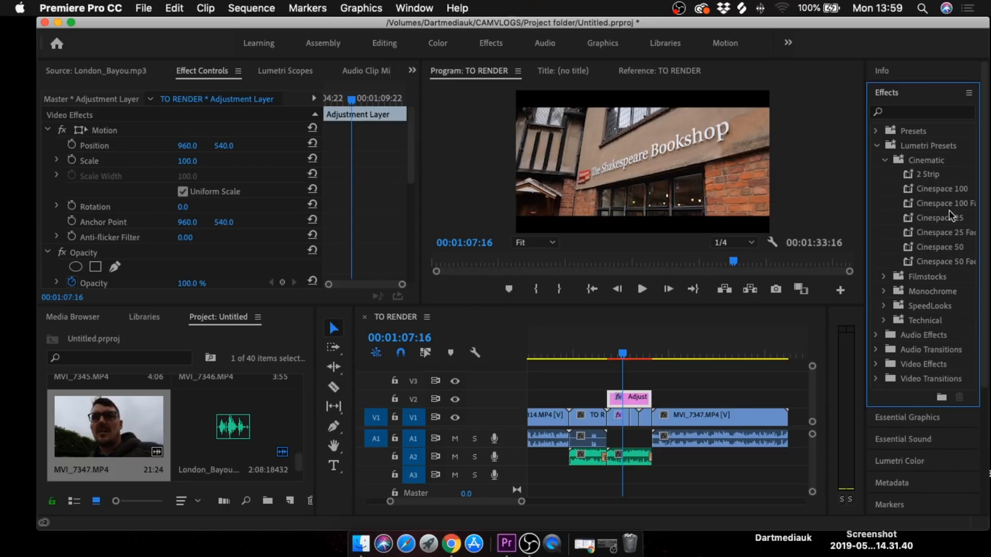
drag(948, 233, 631, 398)
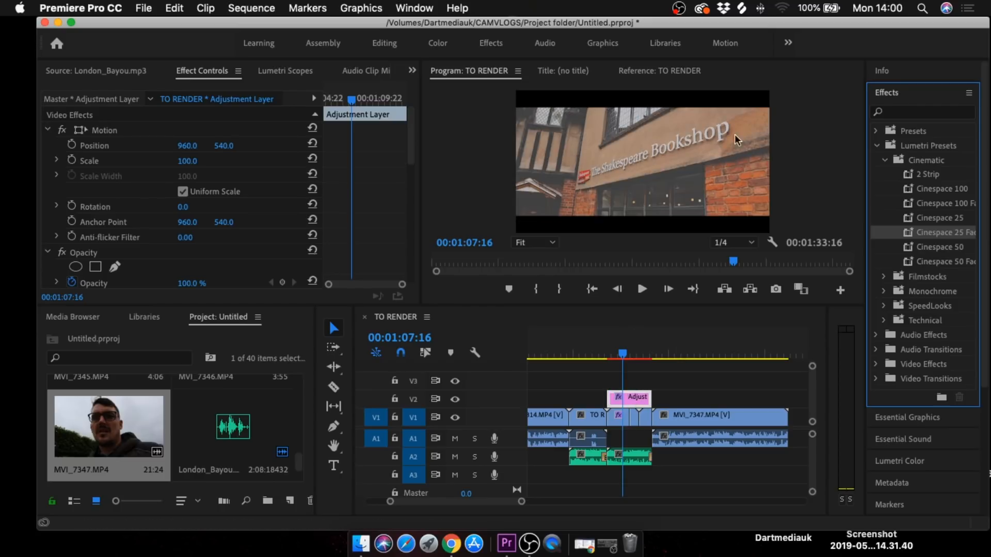
scroll(217, 279, down, 2)
scroll(217, 278, down, 8)
scroll(216, 259, down, 12)
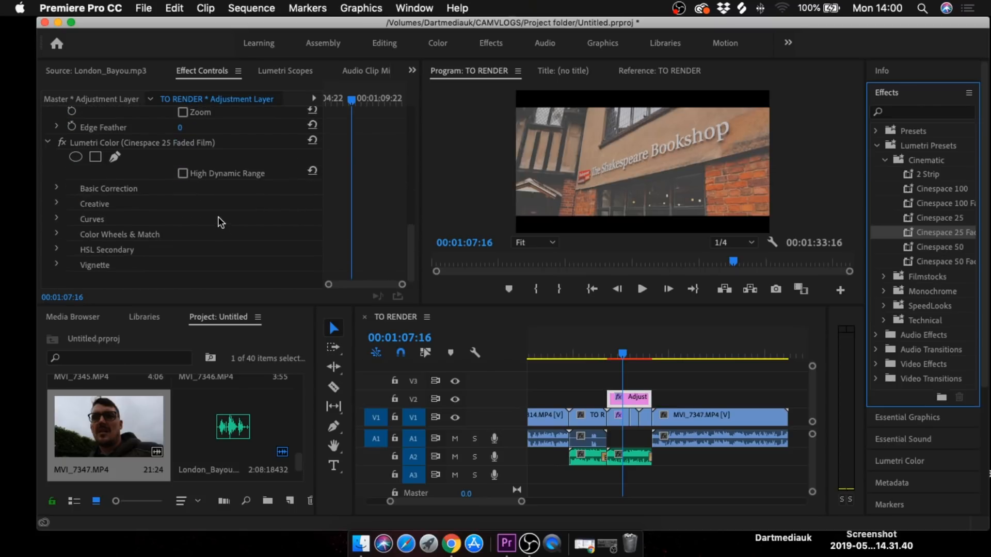
Step: Look over the Basic Correction settings of the adjustment layer's Lumetri Color effect
click(55, 200)
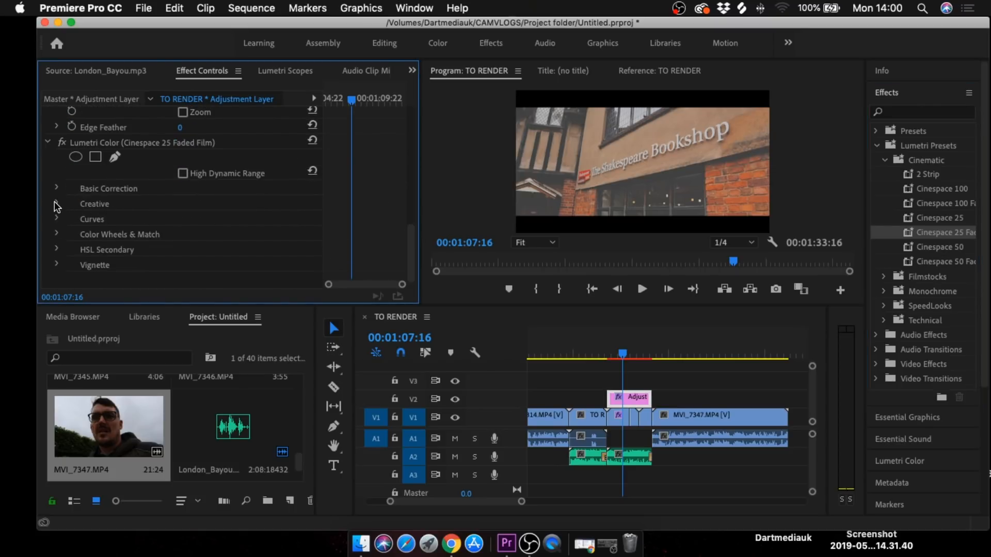
click(58, 189)
scroll(140, 259, down, 2)
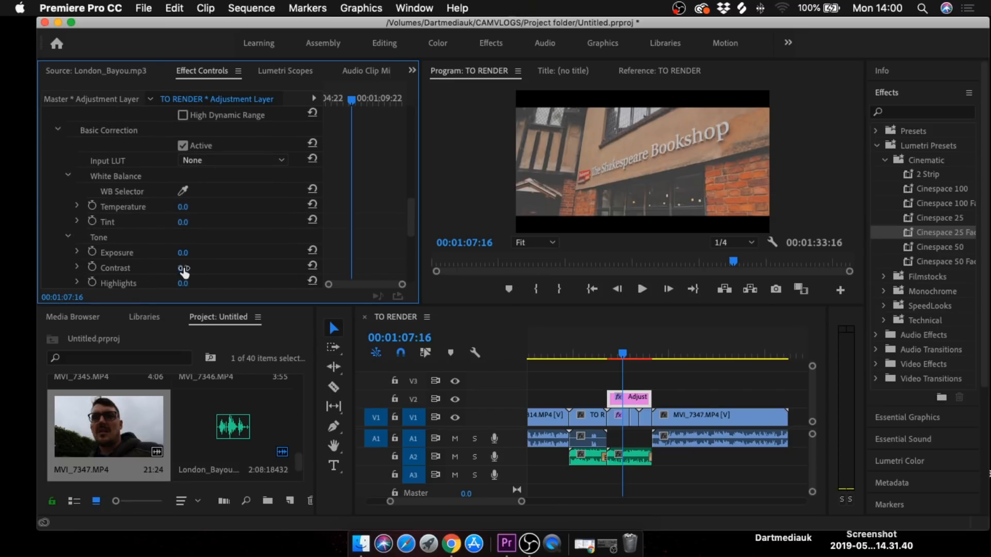
click(57, 129)
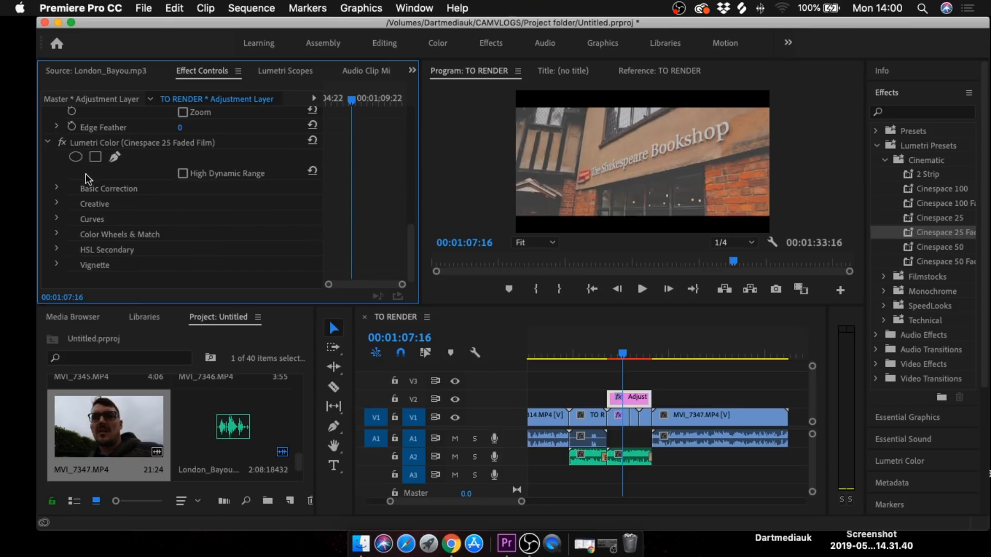
Step: Set the Creative look's Faded Film to 44 and its Intensity to 35
click(57, 204)
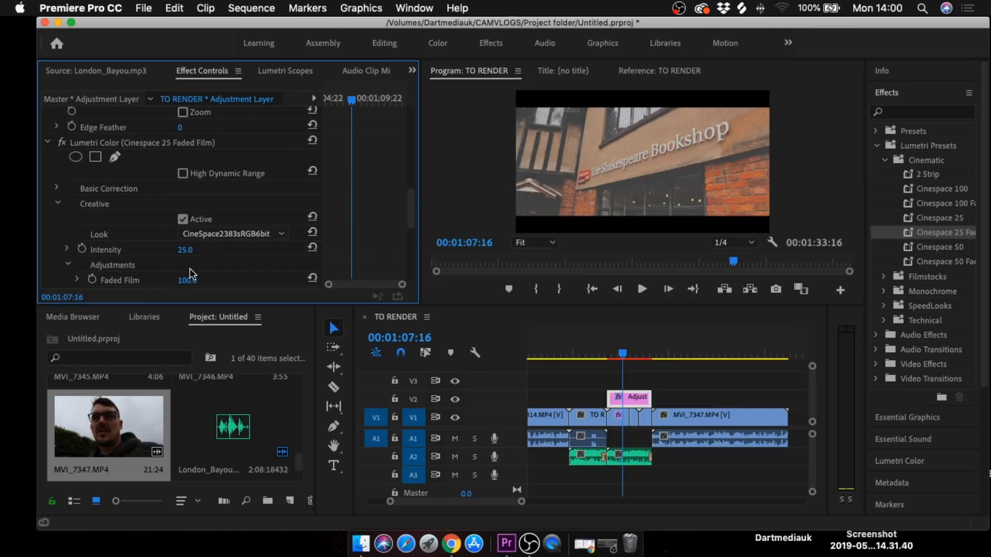
scroll(232, 271, down, 3)
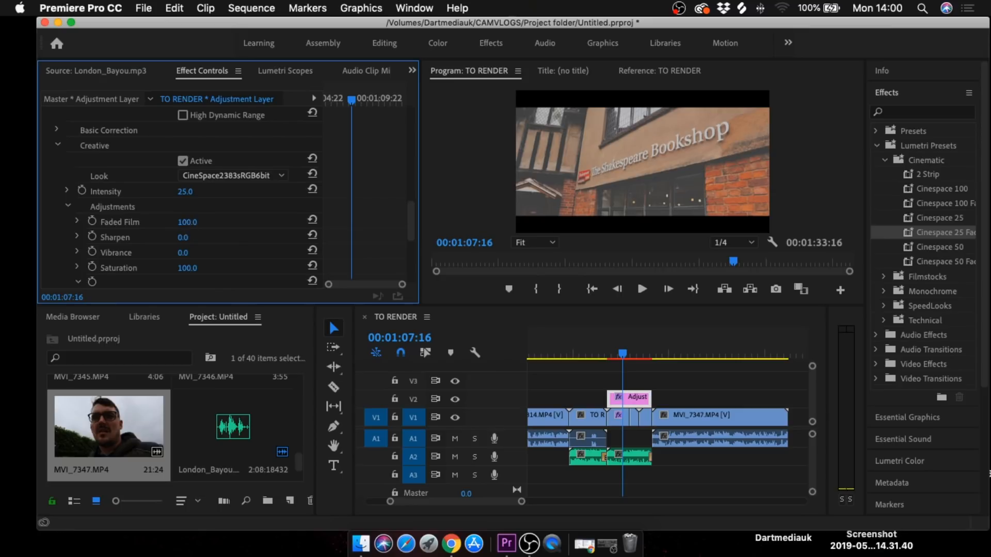
drag(187, 222, 159, 223)
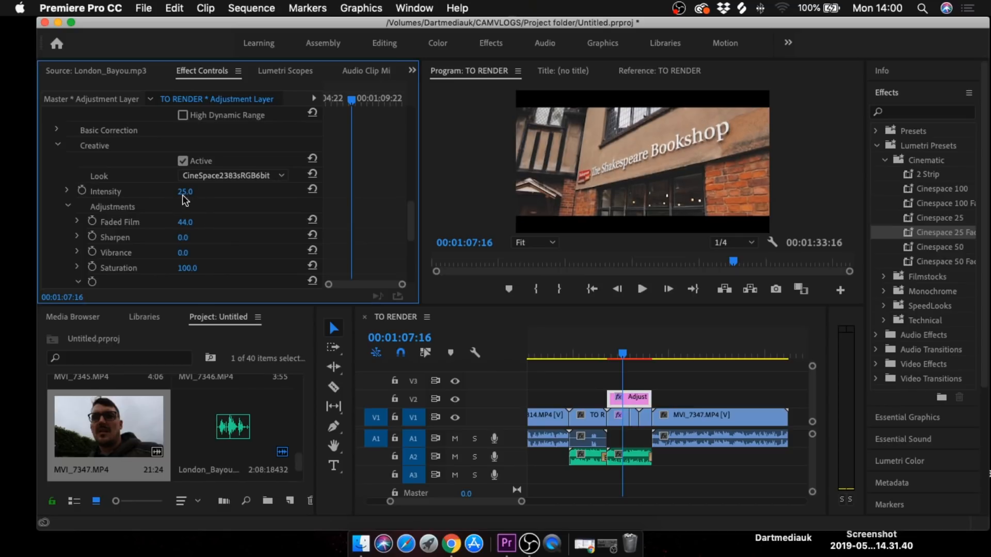
mouse_move(185, 191)
mouse_down()
mouse_move(262, 192)
mouse_move(172, 191)
mouse_move(203, 192)
mouse_up()
Step: Set the Basic Correction Exposure of the adjustment layer's Lumetri Color effect to -0.2 and play back the graded clips
drag(630, 362, 607, 359)
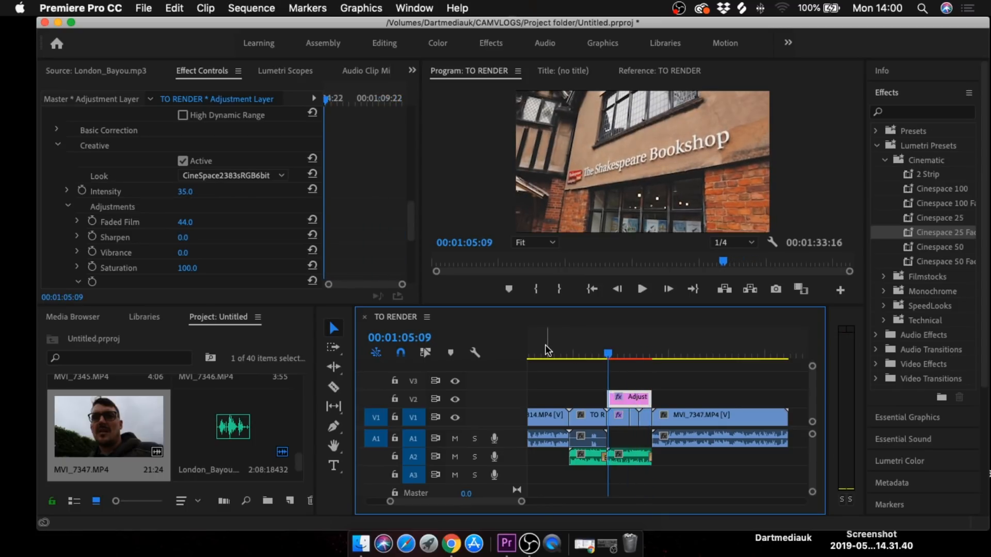
click(58, 145)
click(58, 188)
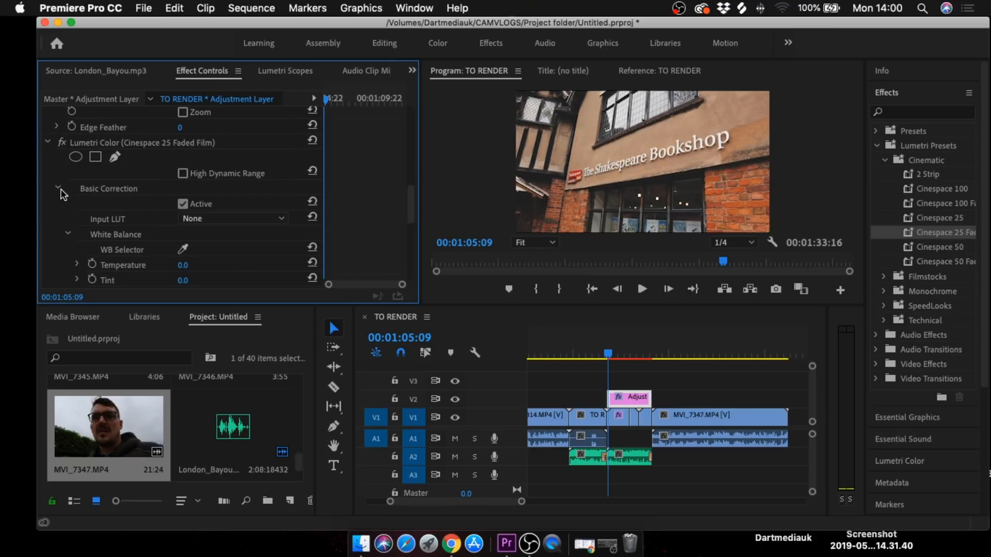
scroll(139, 235, down, 3)
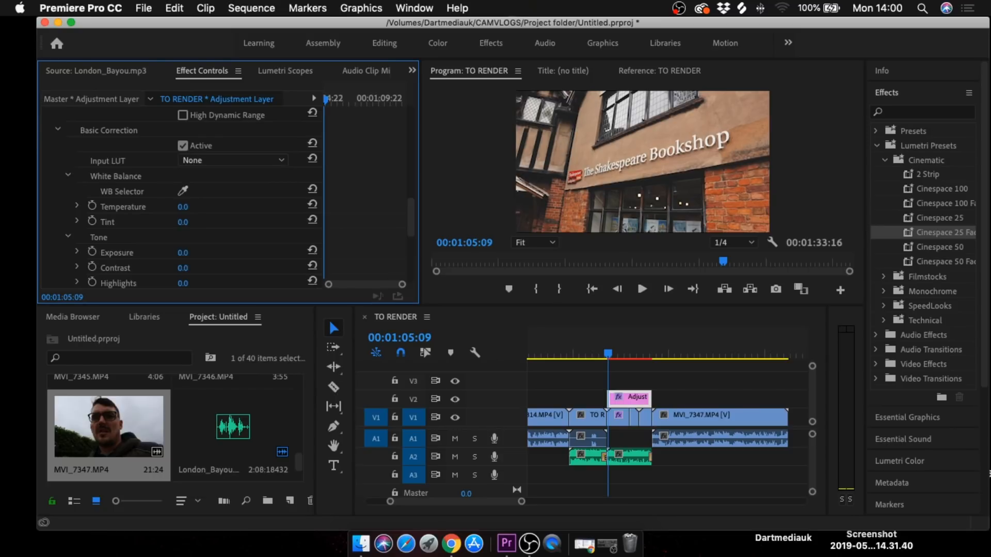
drag(184, 253, 182, 253)
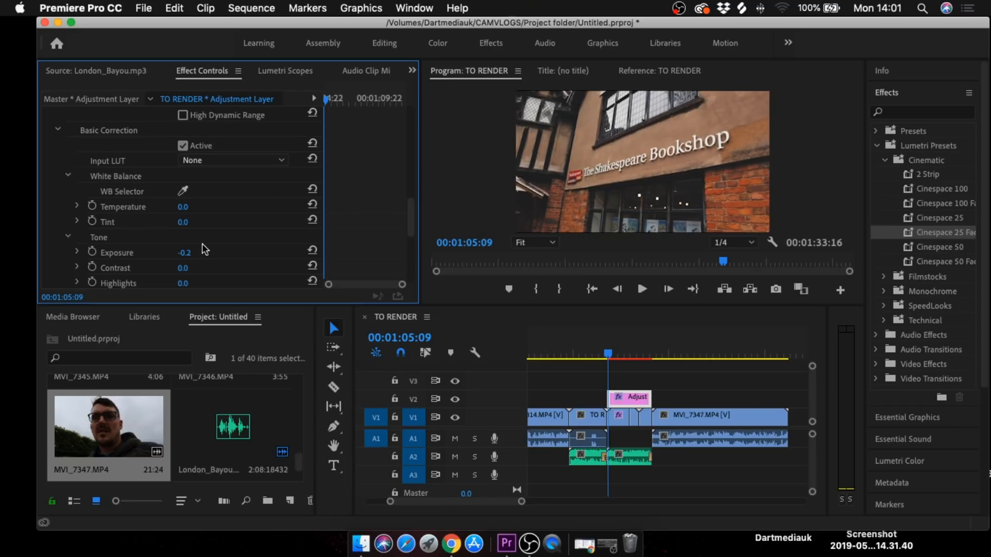
key(space)
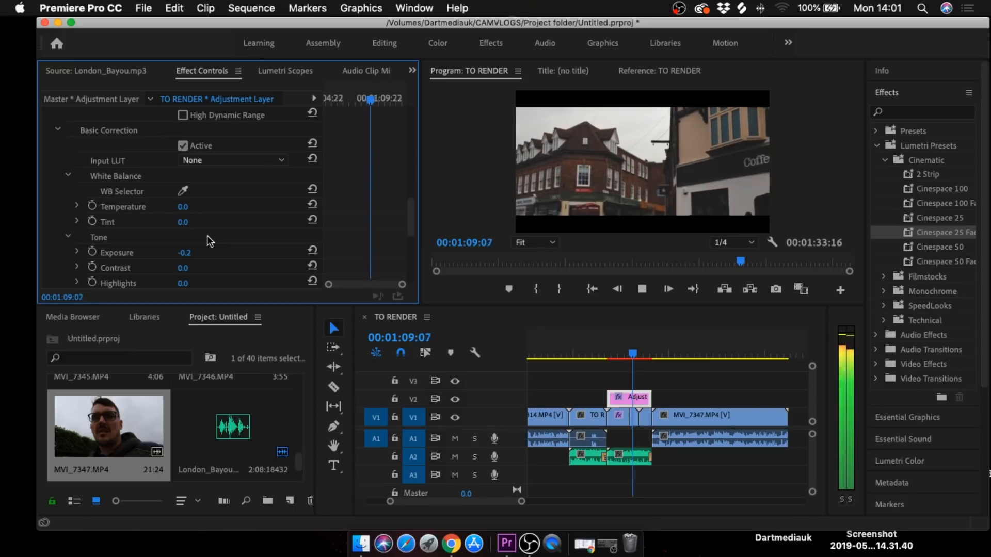
key(space)
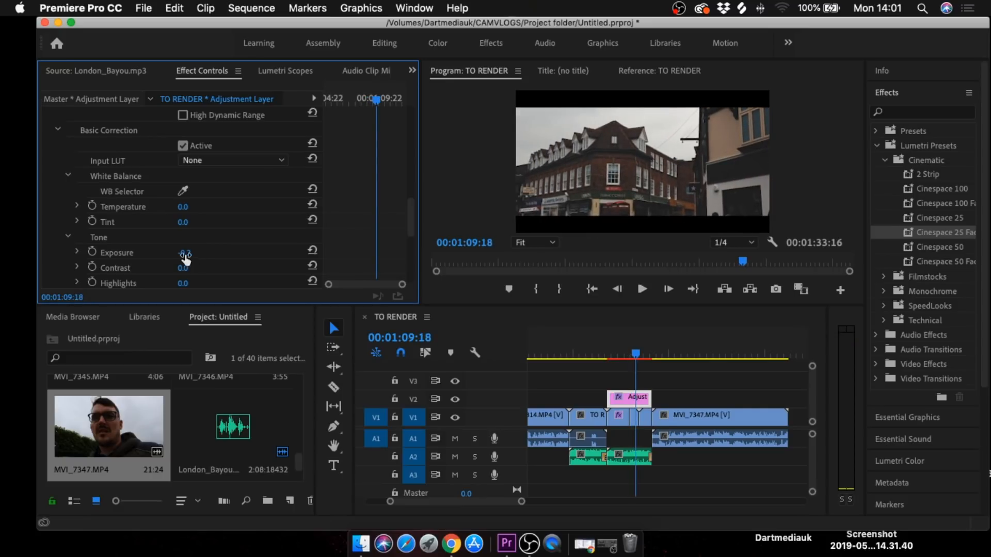
Step: Set the adjustment layer's Basic Correction tone to Exposure 0, Contrast 29 and Highlights -33
click(184, 252)
key(BackSpace)
text(0)
key(Return)
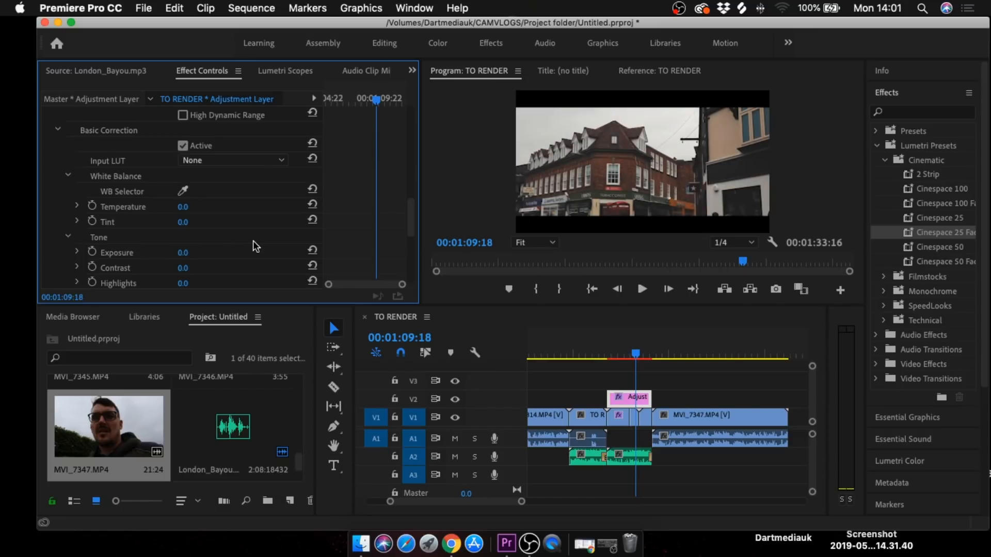
drag(182, 273, 201, 271)
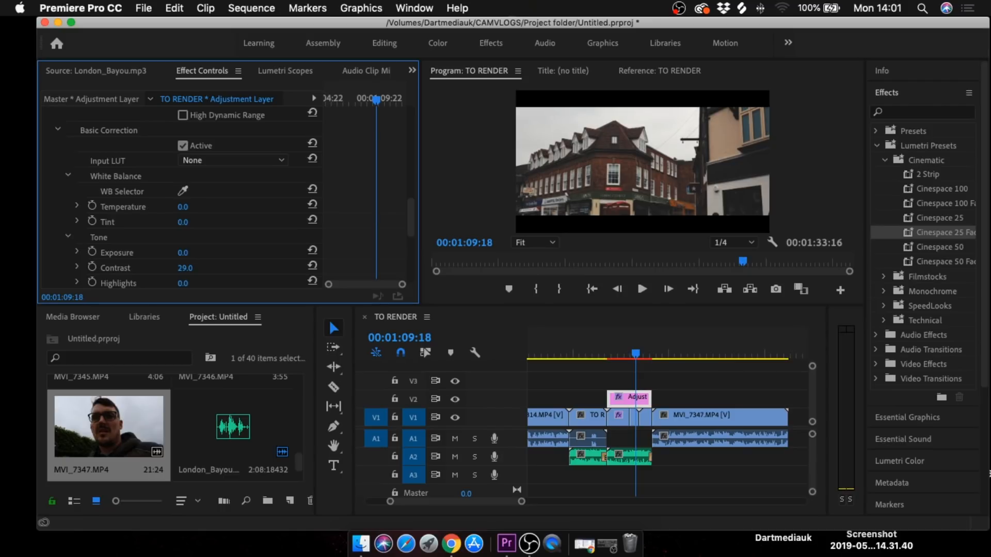
click(635, 353)
drag(635, 355, 616, 355)
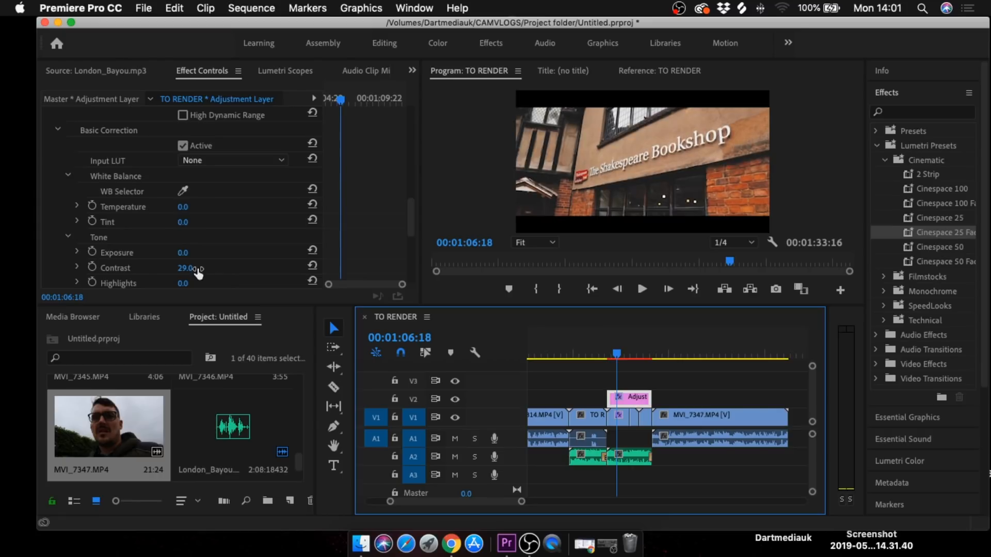
drag(184, 283, 171, 284)
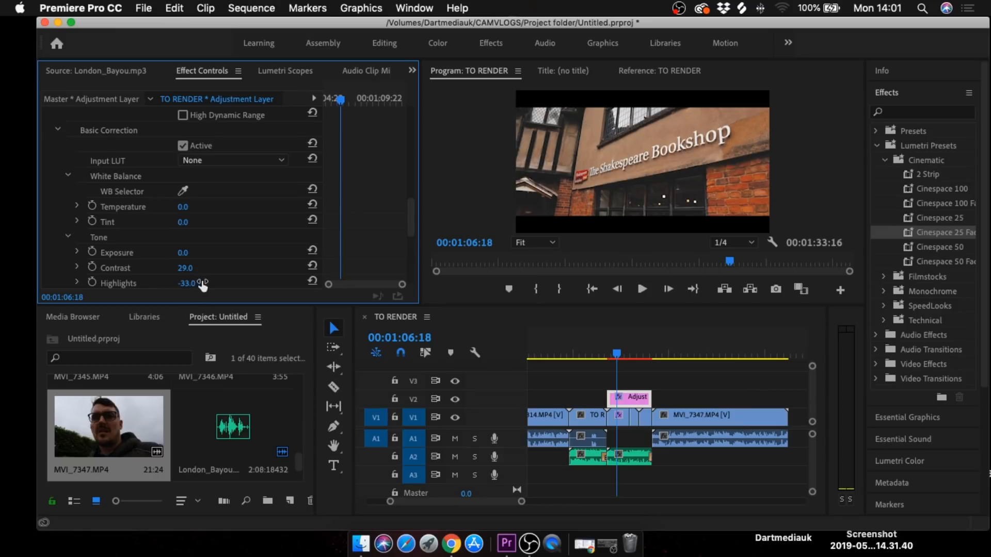
Step: Preview the graded clips, trying Full playback resolution and returning it to 1/4
key(space)
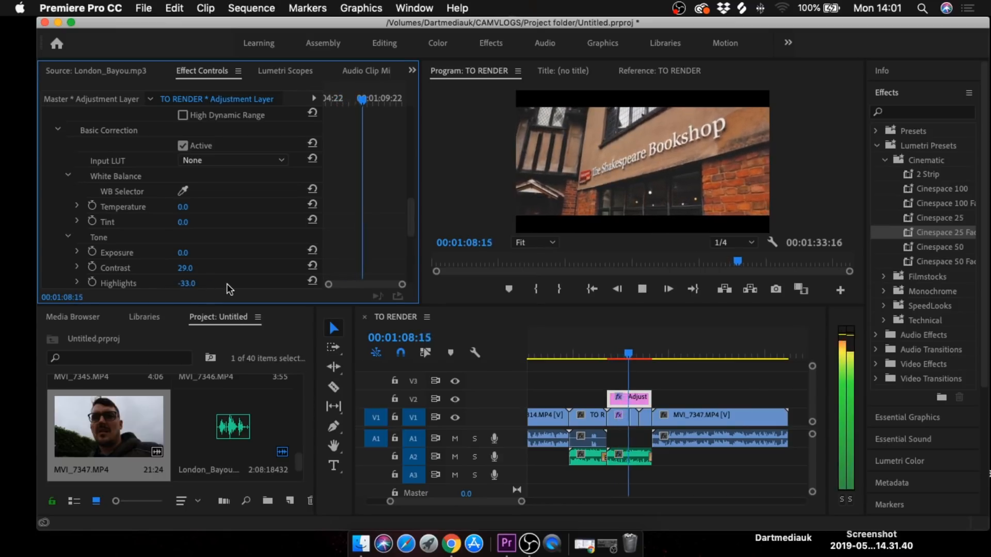
key(space)
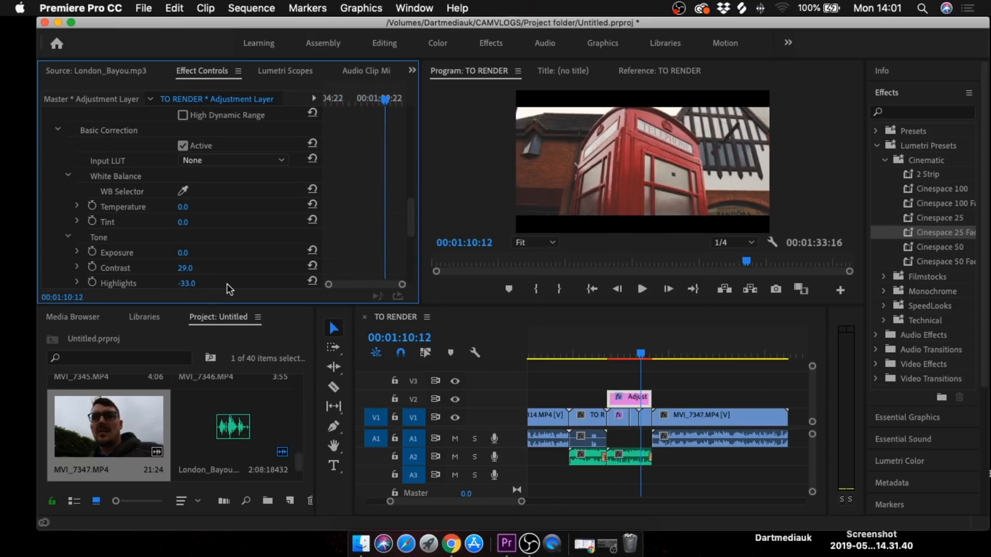
click(752, 243)
click(732, 257)
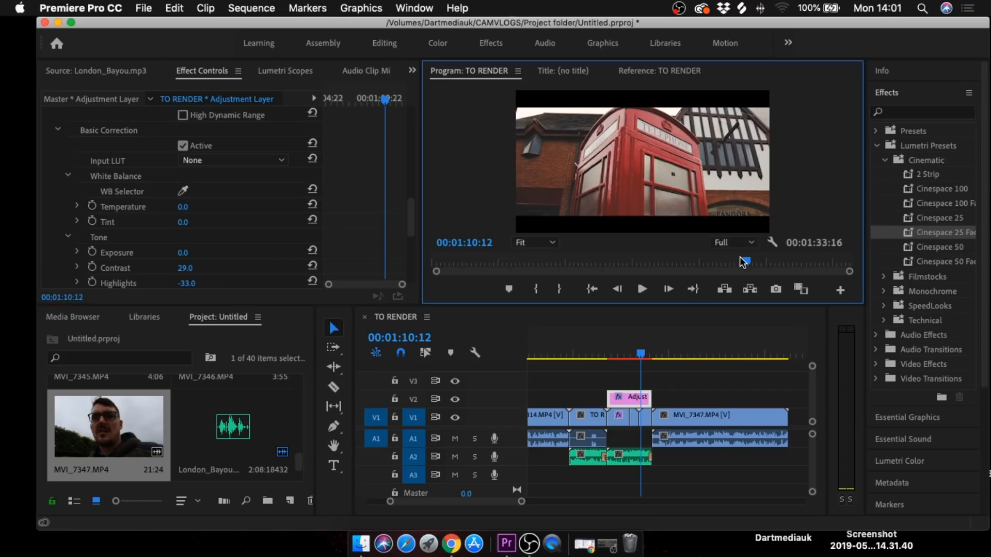
drag(644, 365, 606, 361)
key(space)
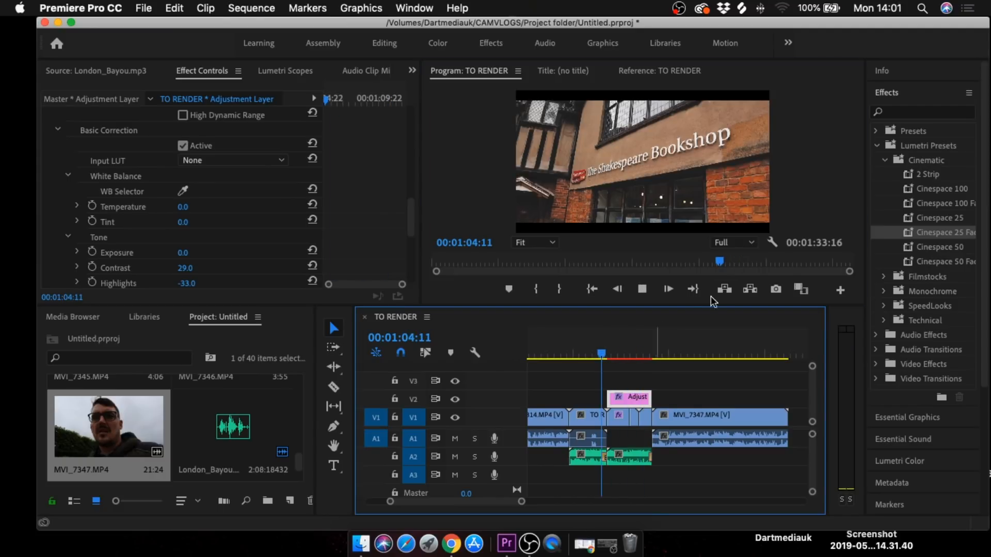
click(743, 243)
click(732, 288)
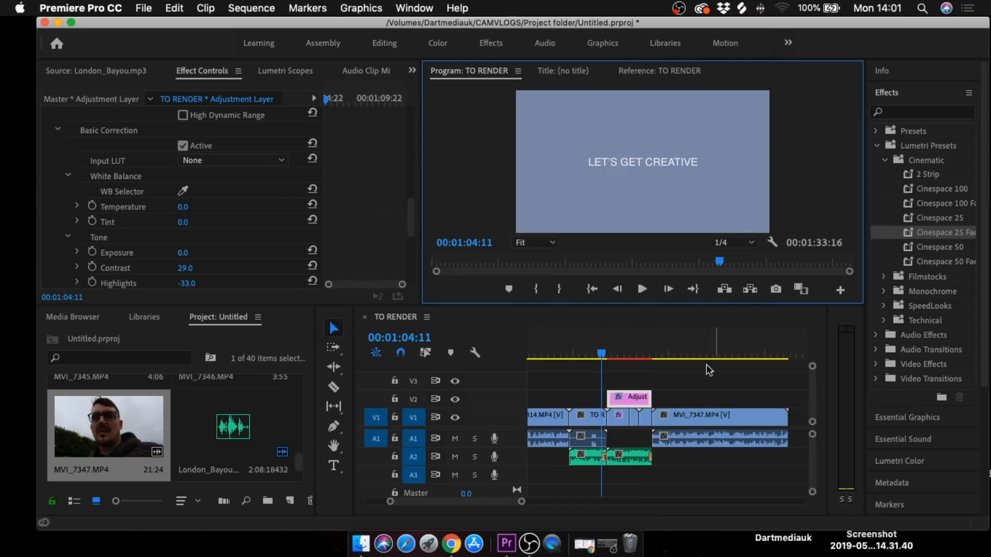
Step: Play the graded section in an enlarged program monitor and restore the panel layout
click(613, 356)
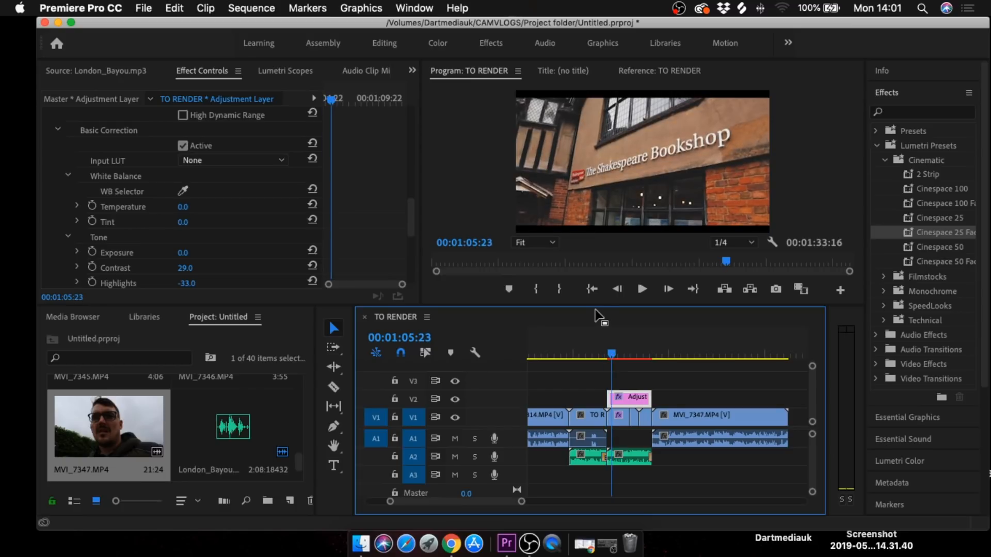
drag(575, 309, 574, 427)
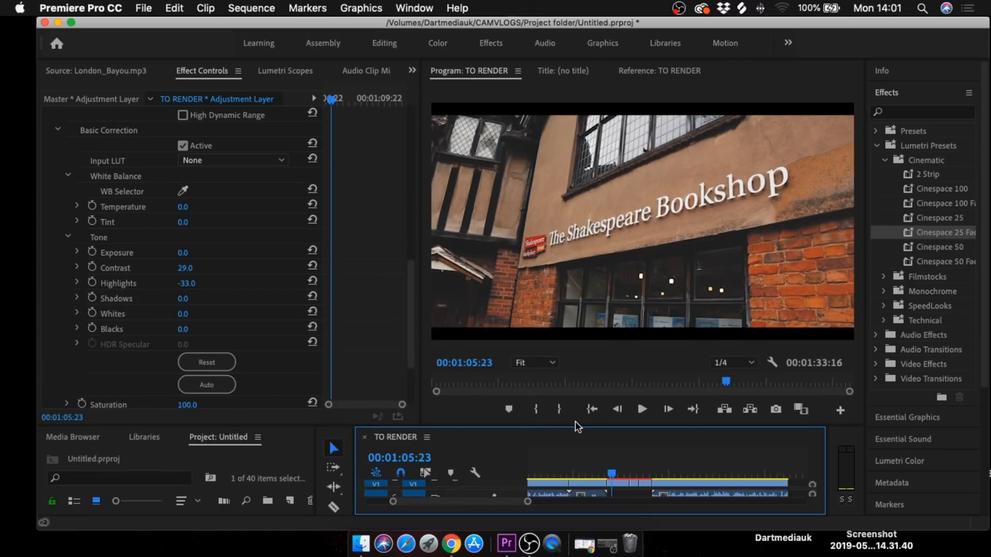
key(space)
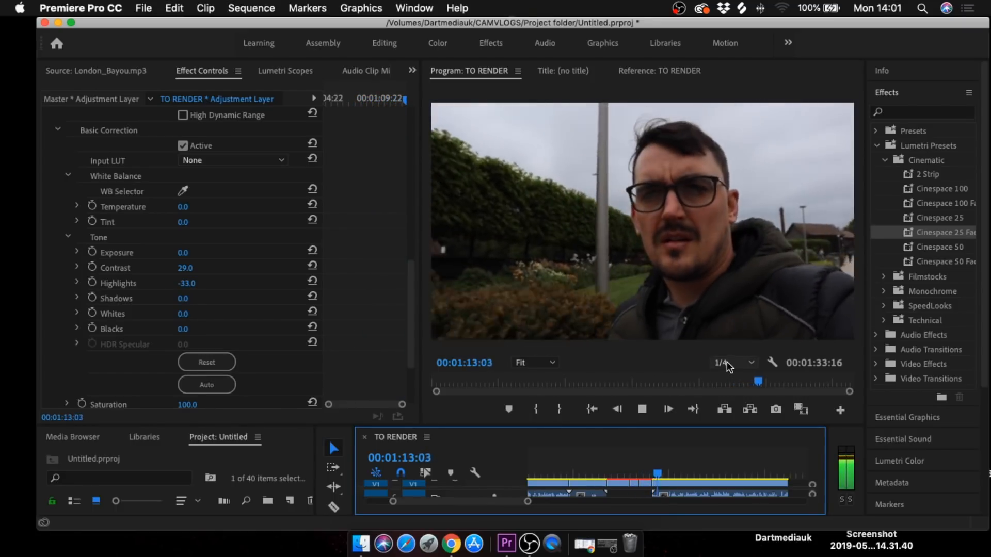
key(space)
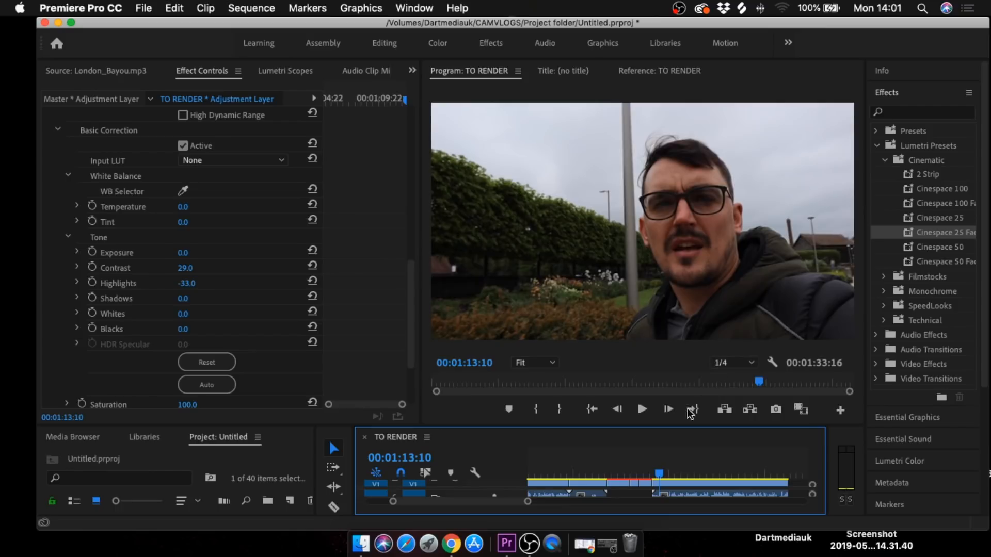
drag(653, 425, 644, 291)
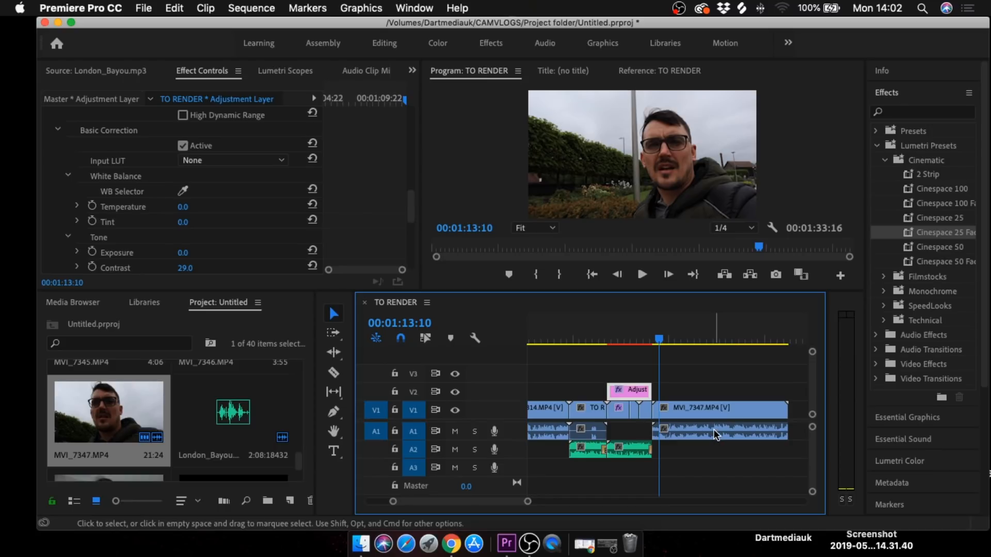
Step: Bring up the media export settings for the TO RENDER sequence and move the preview to its beginning
click(146, 9)
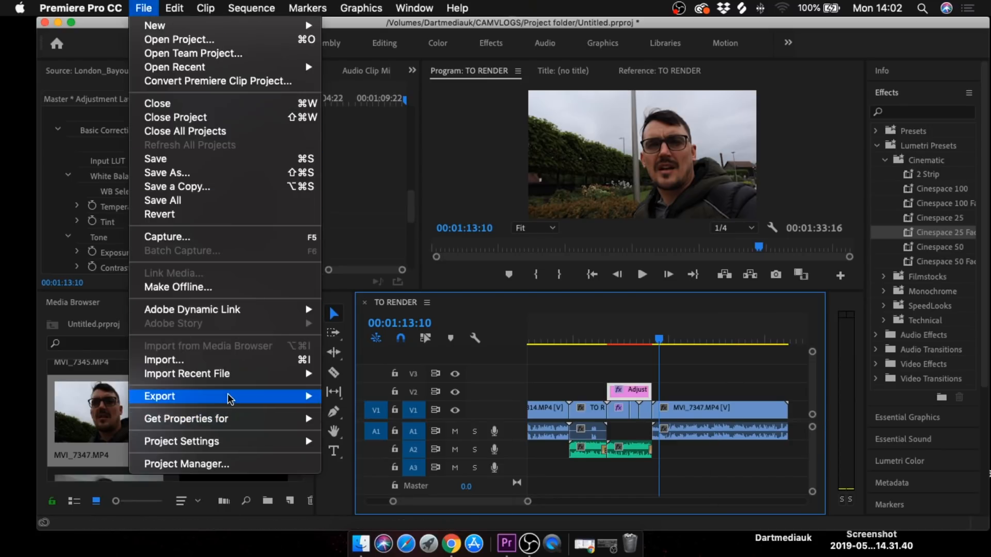
mouse_move(229, 399)
click(364, 368)
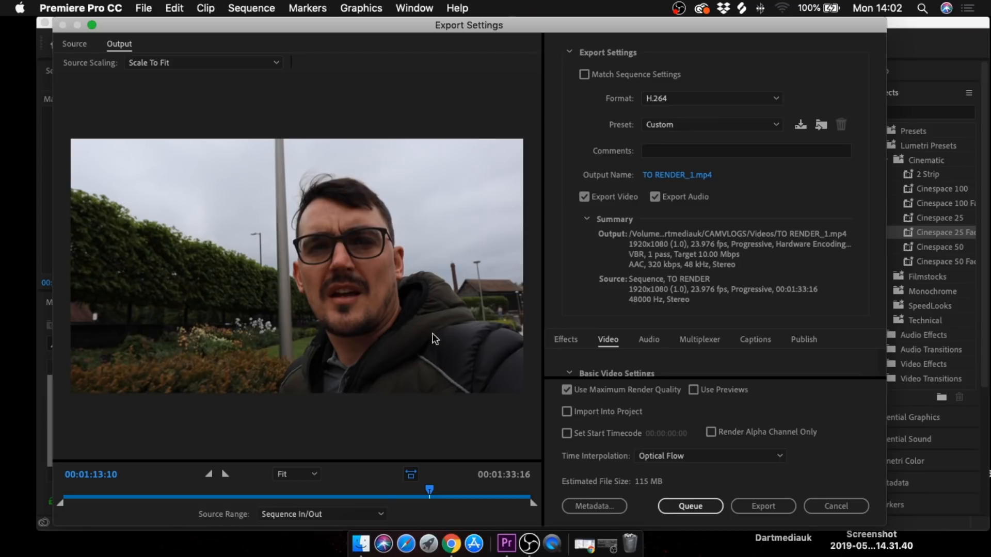
drag(428, 488, 2, 489)
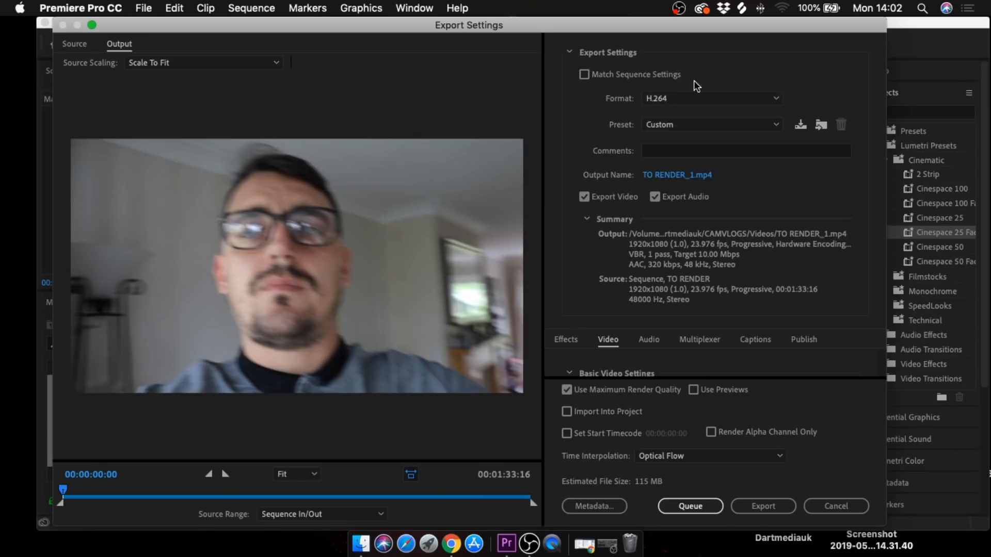
Step: Choose the YouTube 1080p Full HD export preset and enable Use Maximum Render Quality
click(693, 126)
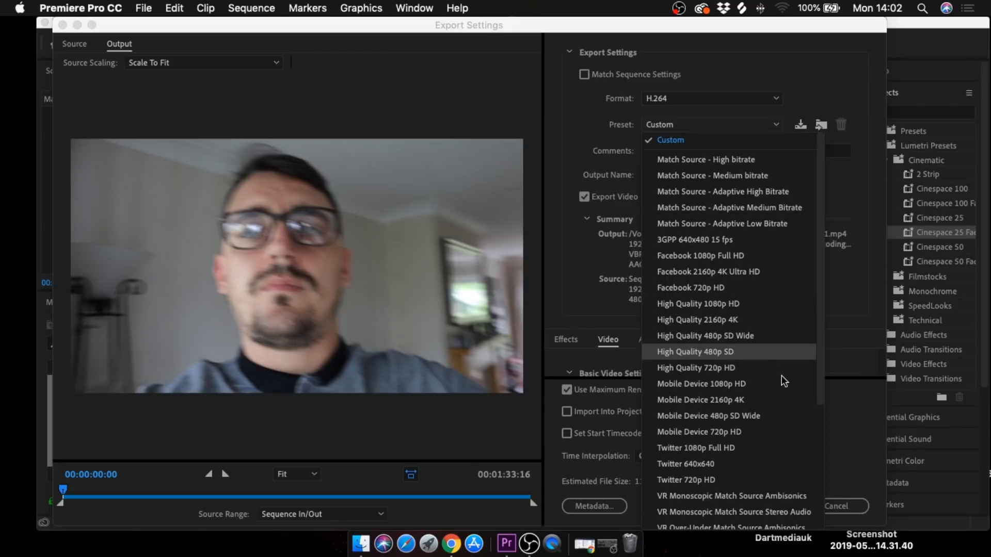
scroll(763, 441, down, 5)
scroll(763, 441, down, 1)
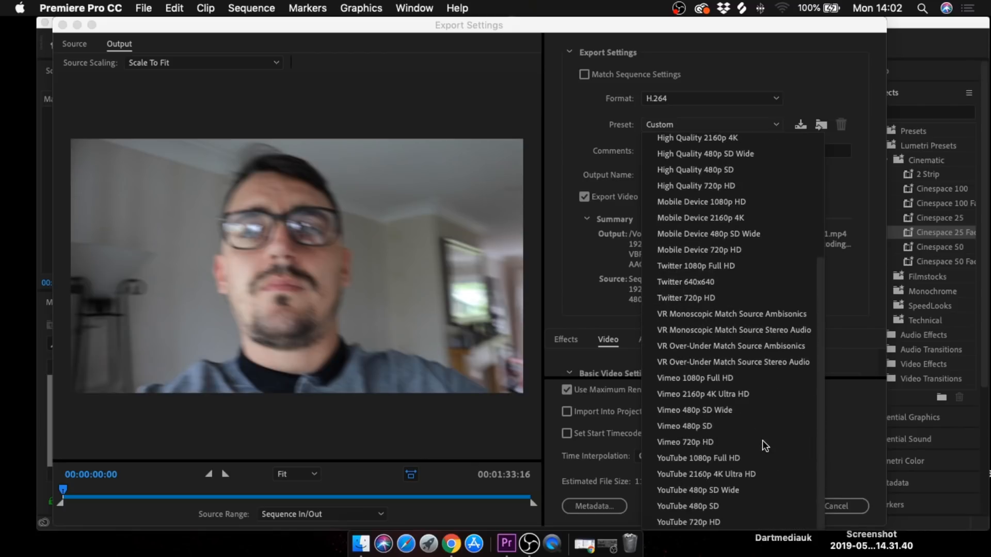
click(726, 456)
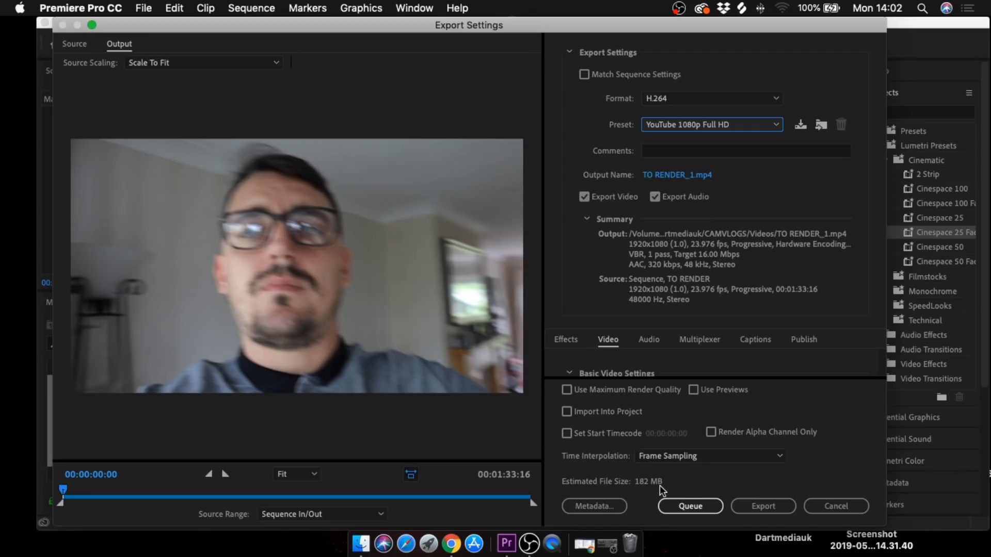
click(566, 390)
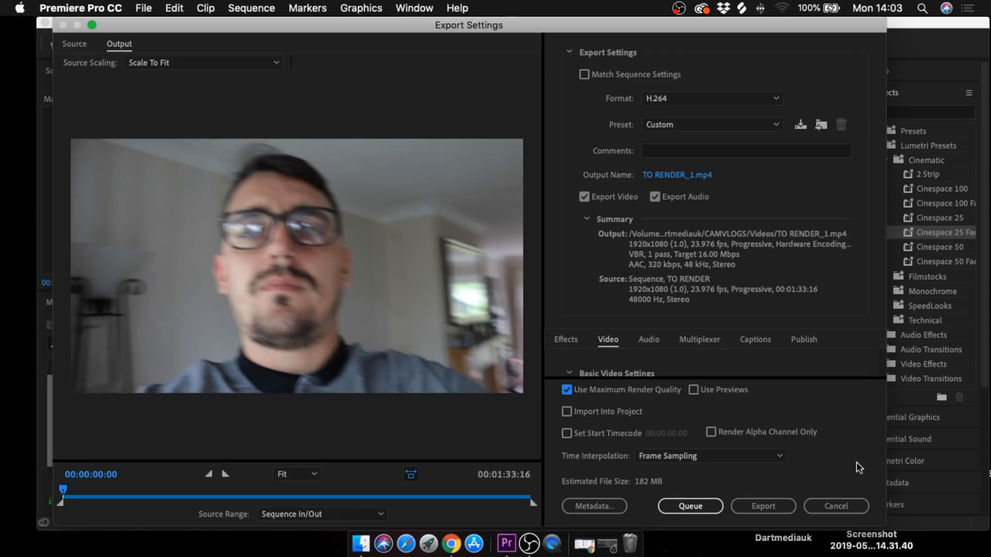
Step: Check the export's output name and save location, and leave the export settings without exporting
click(662, 178)
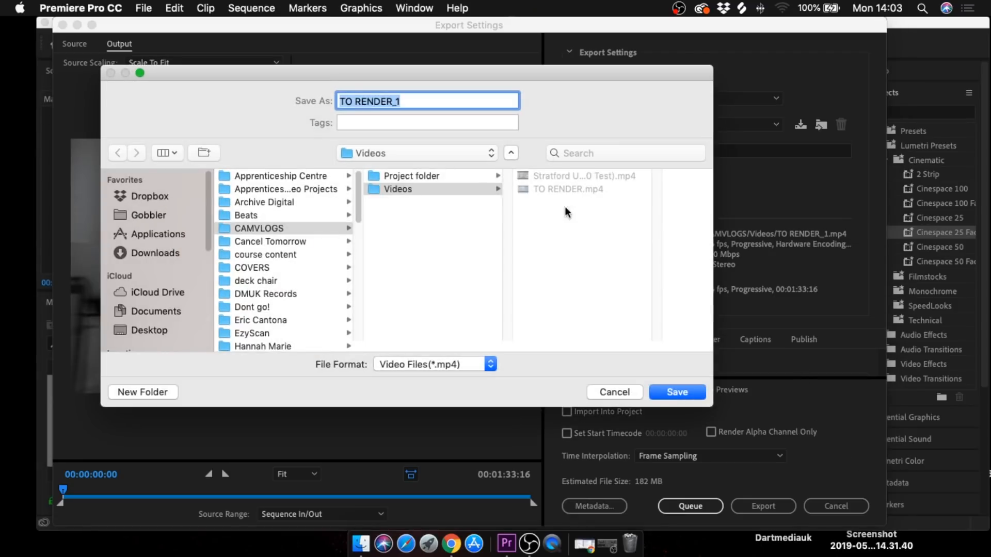
click(622, 392)
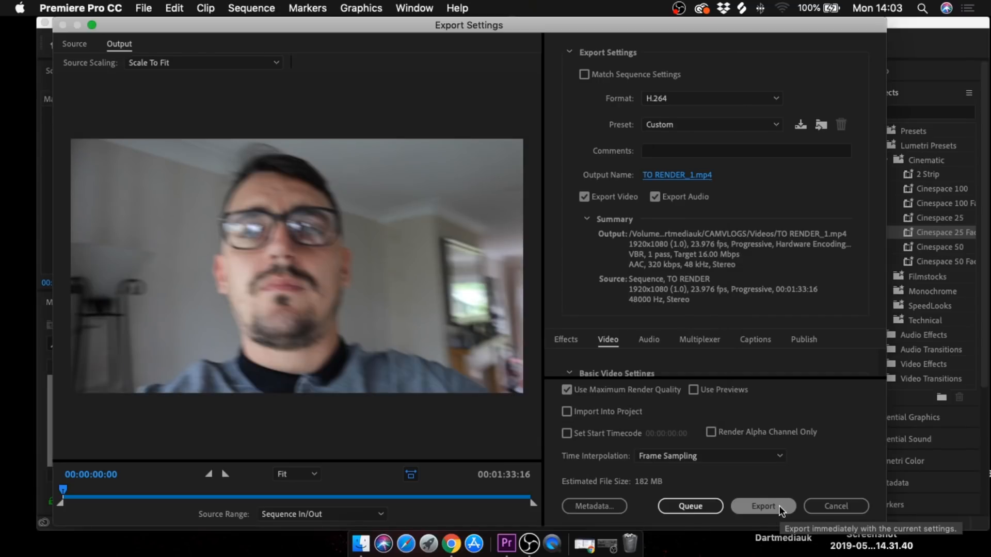
click(844, 505)
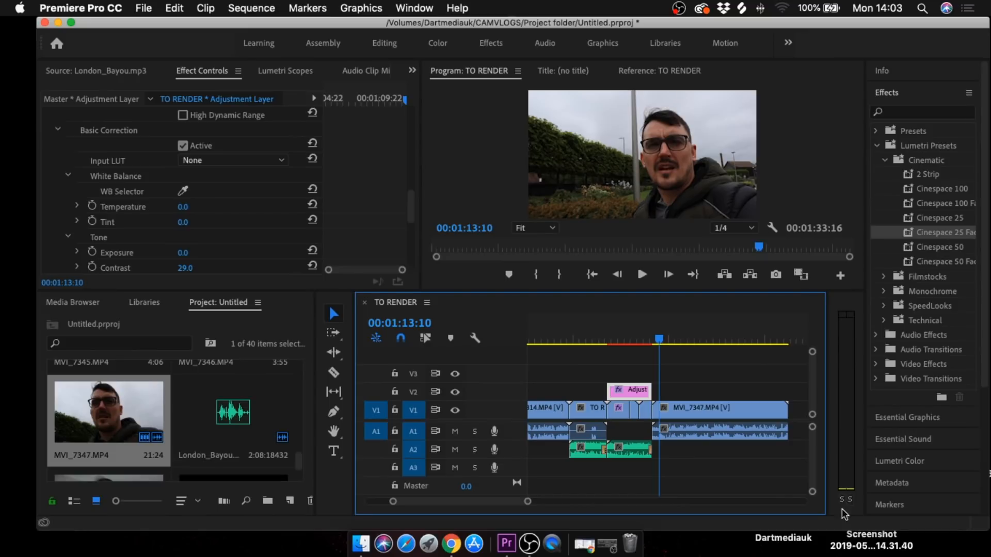
Step: Lower the Key_to_Your_Heart music clip on Audio 2 to about -1.3 dB while playing the cinematic section
click(620, 448)
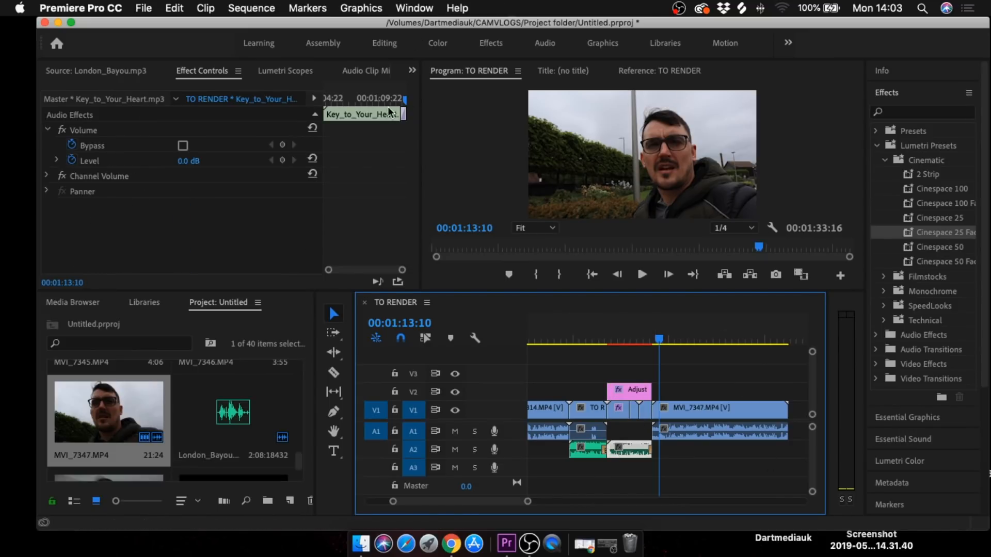
drag(632, 341, 606, 340)
key(space)
click(349, 71)
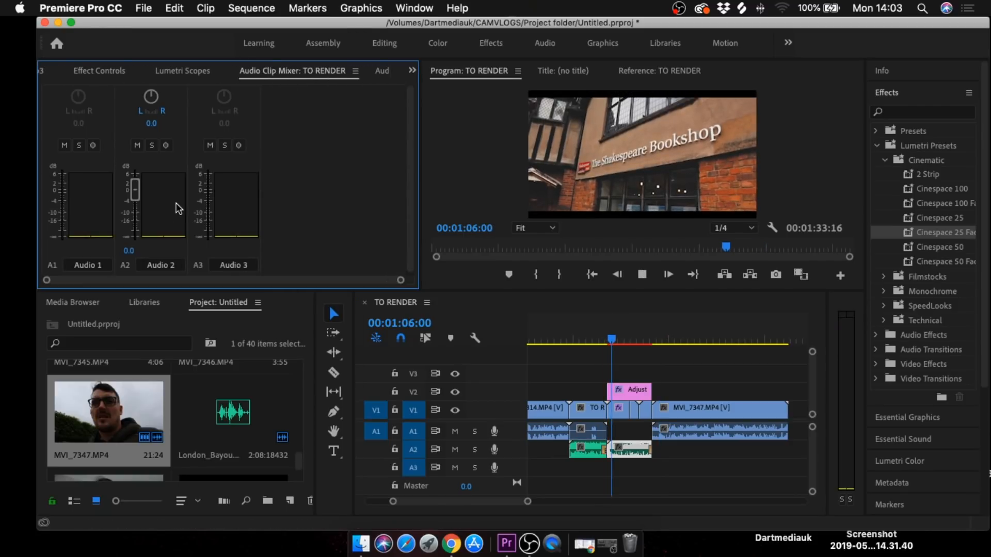
key(space)
mouse_move(135, 190)
mouse_down()
mouse_move(134, 216)
mouse_move(135, 192)
mouse_up()
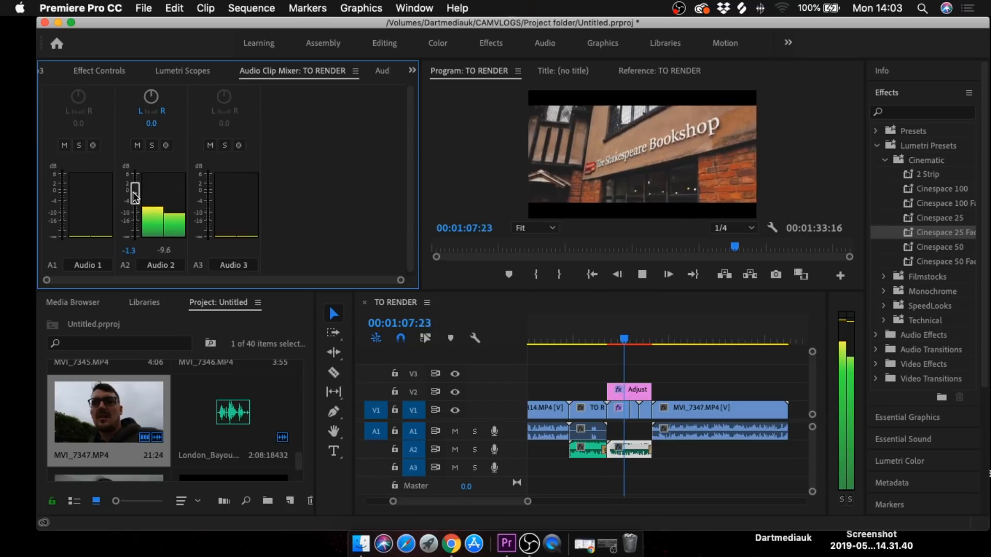
click(99, 71)
click(50, 74)
key(space)
key(space)
mouse_move(478, 502)
mouse_down()
mouse_move(471, 497)
mouse_move(491, 494)
mouse_up()
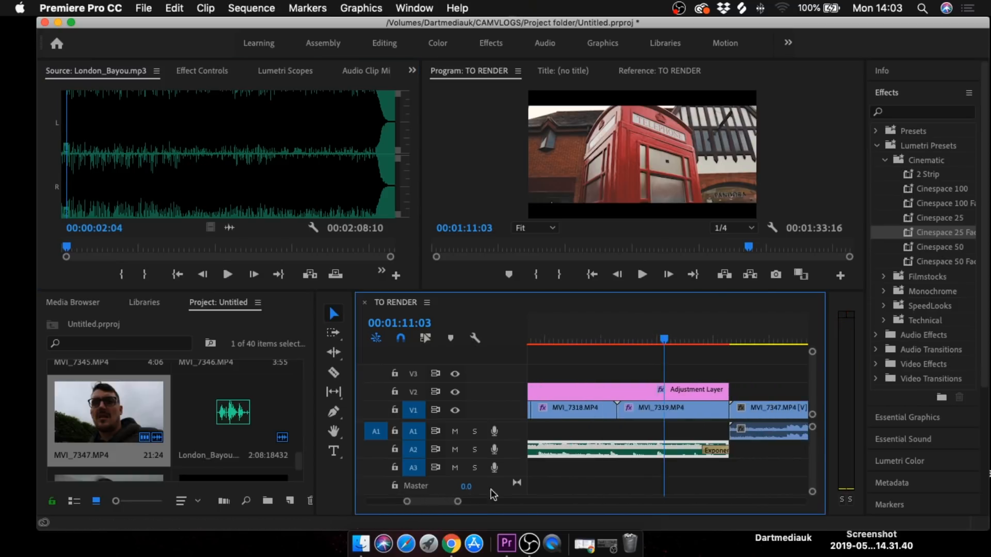
click(587, 454)
right_click(587, 454)
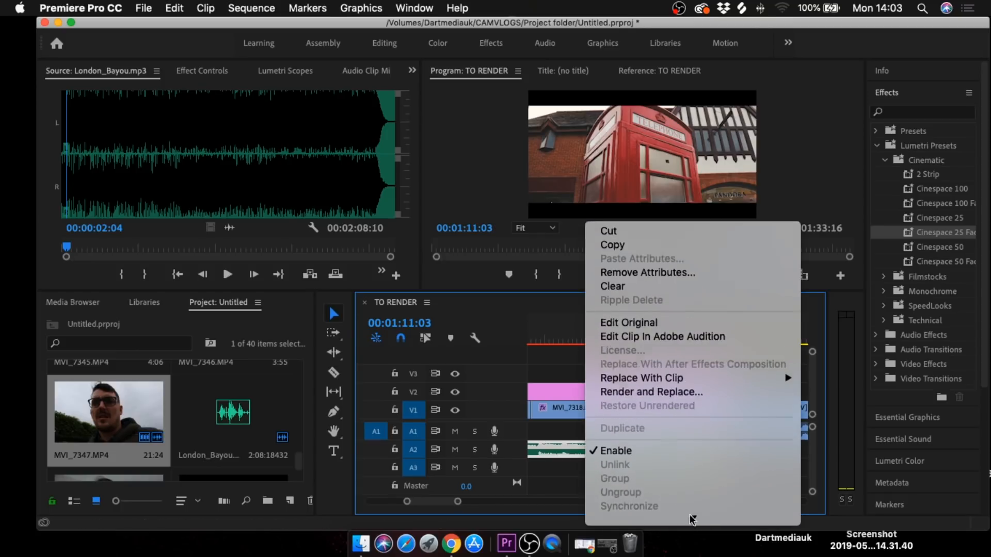
click(548, 457)
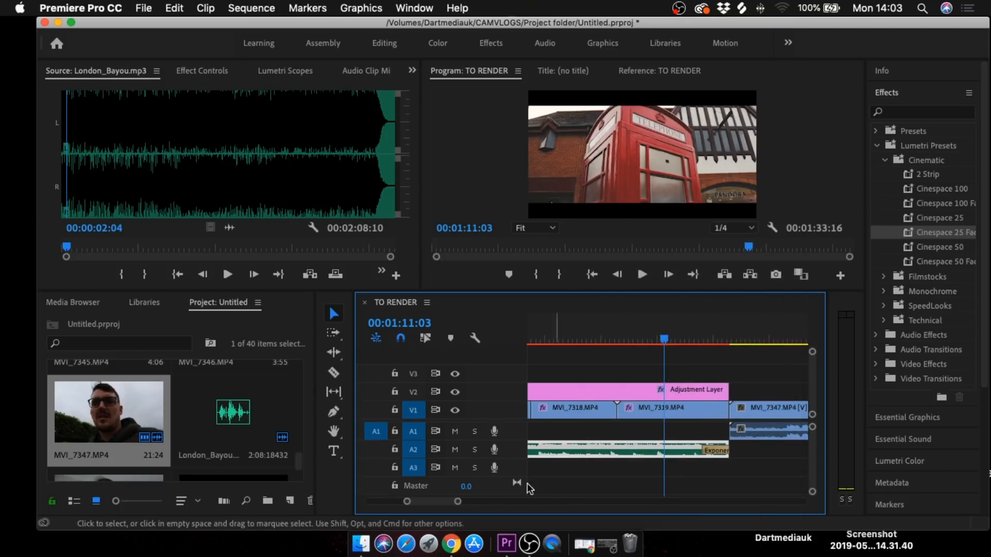
Step: Try raising the MVI_7347 clip's volume on Audio 1 to 6.0 dB during playback, and return it to 0.0 dB
click(348, 71)
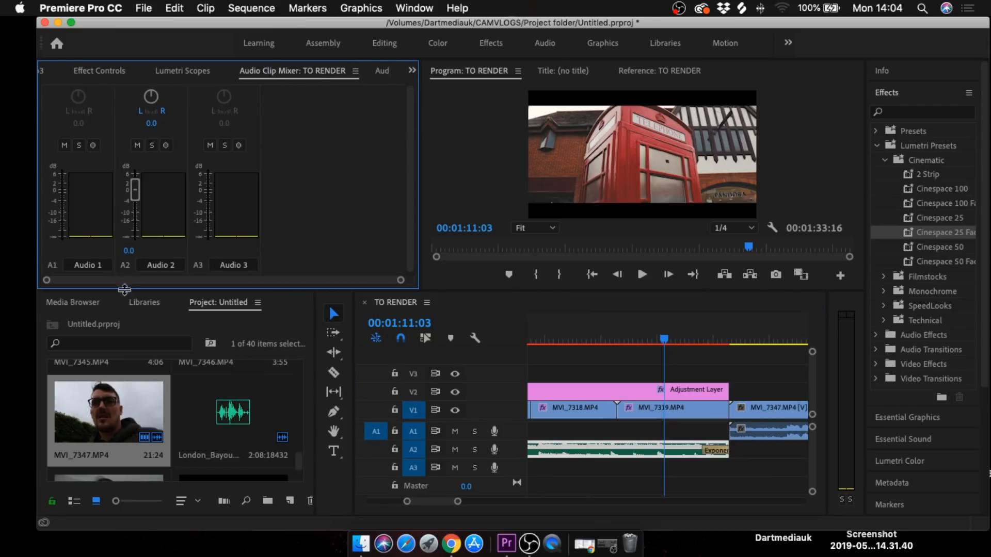
drag(458, 502, 506, 507)
click(682, 327)
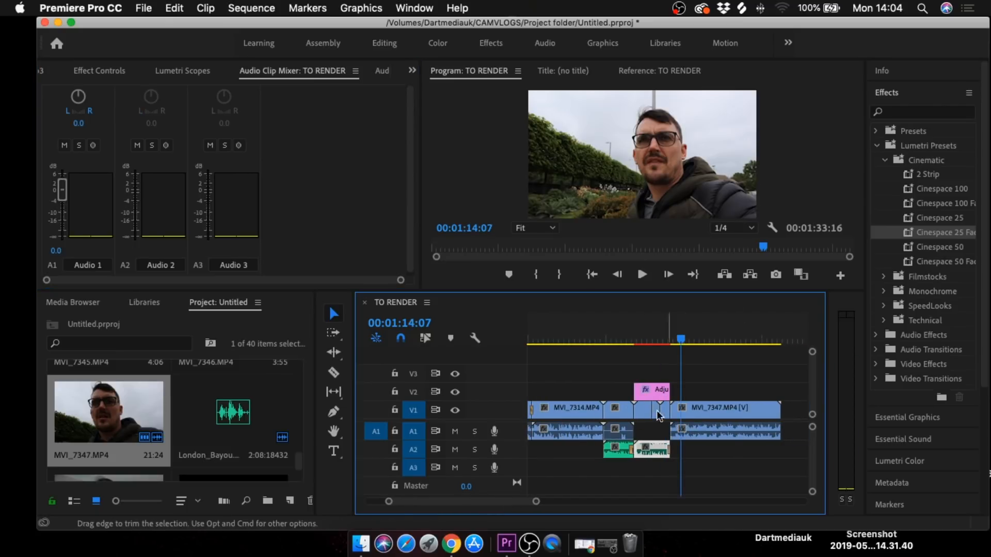
key(space)
drag(61, 192, 62, 176)
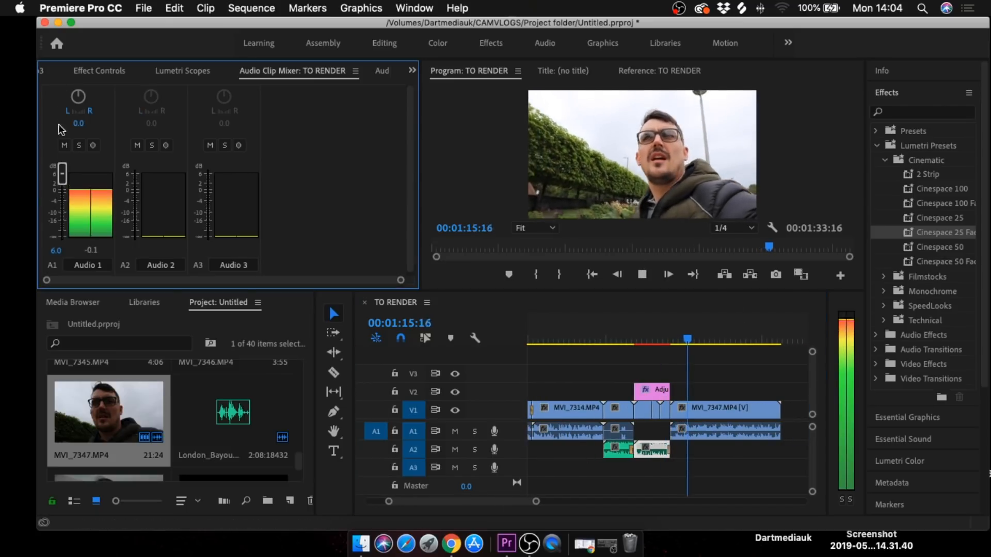
key(space)
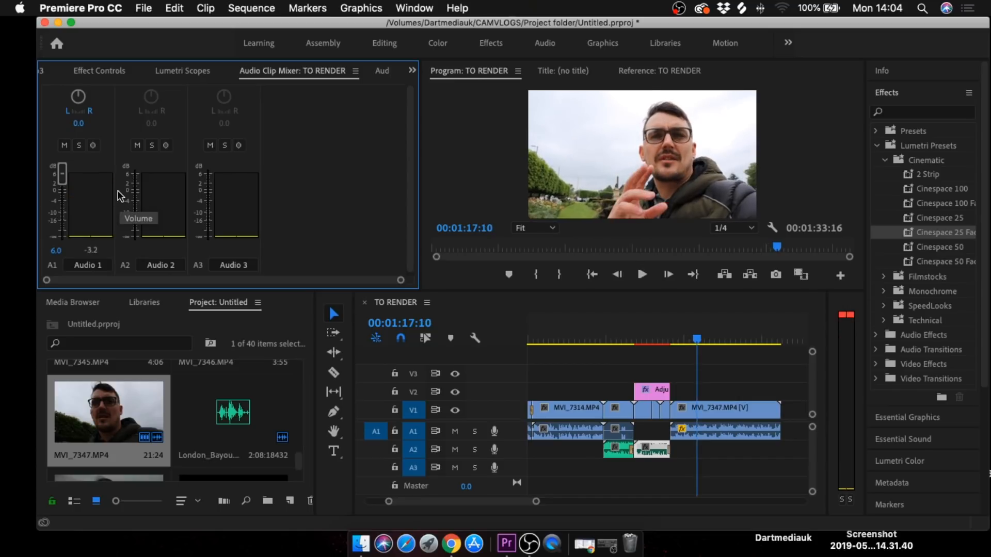
drag(63, 193, 63, 189)
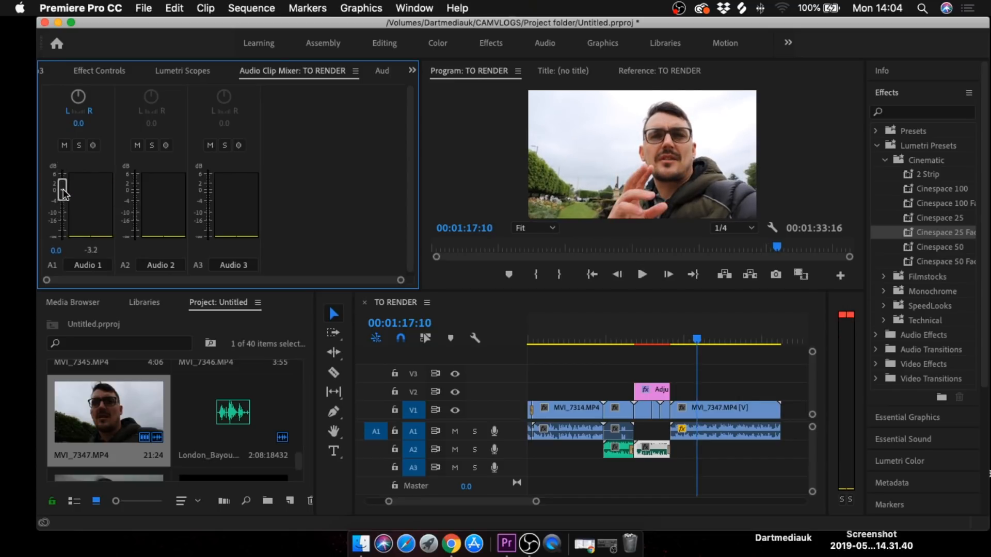
Step: Select the MVI_7347 clip's audio and list the available audio effects, collapsing the Lumetri presets
click(746, 438)
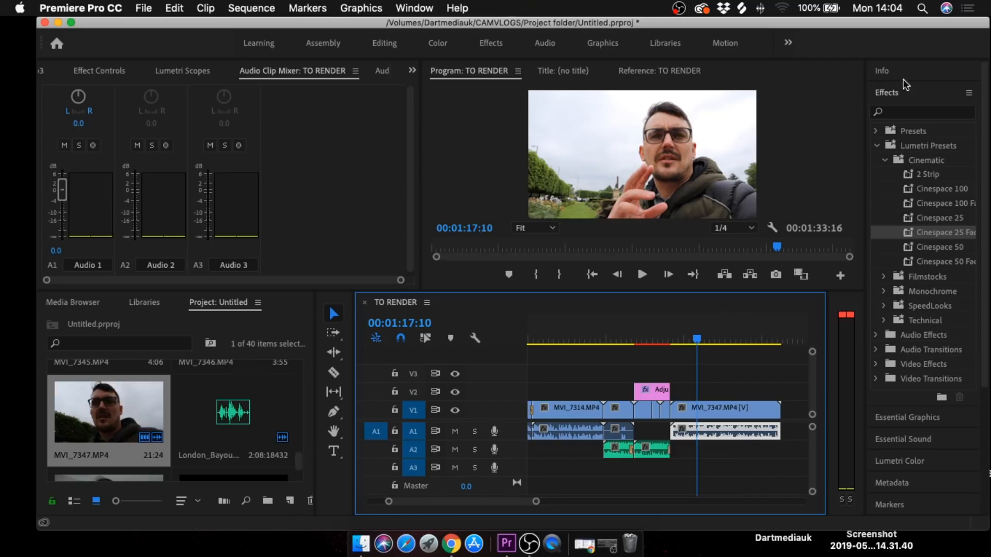
click(877, 147)
click(876, 160)
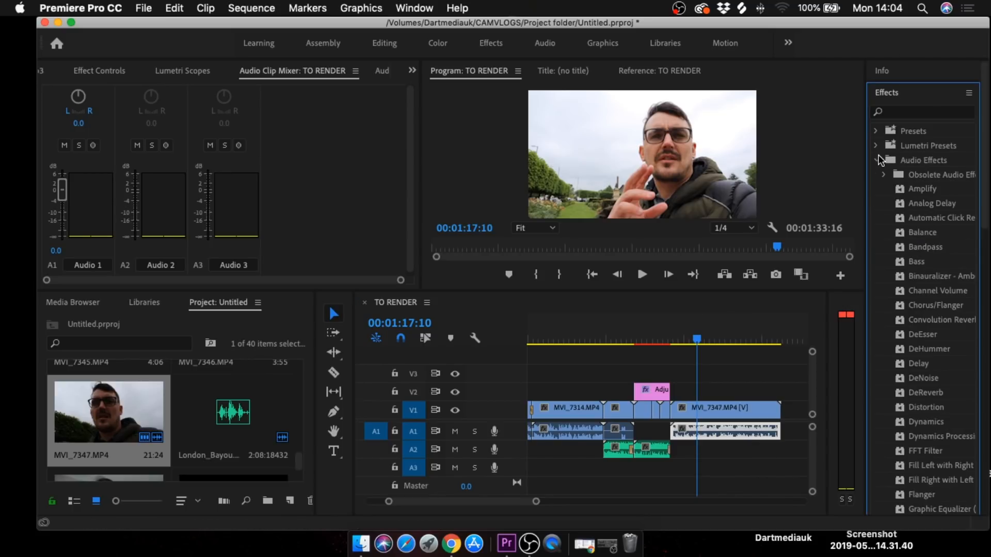